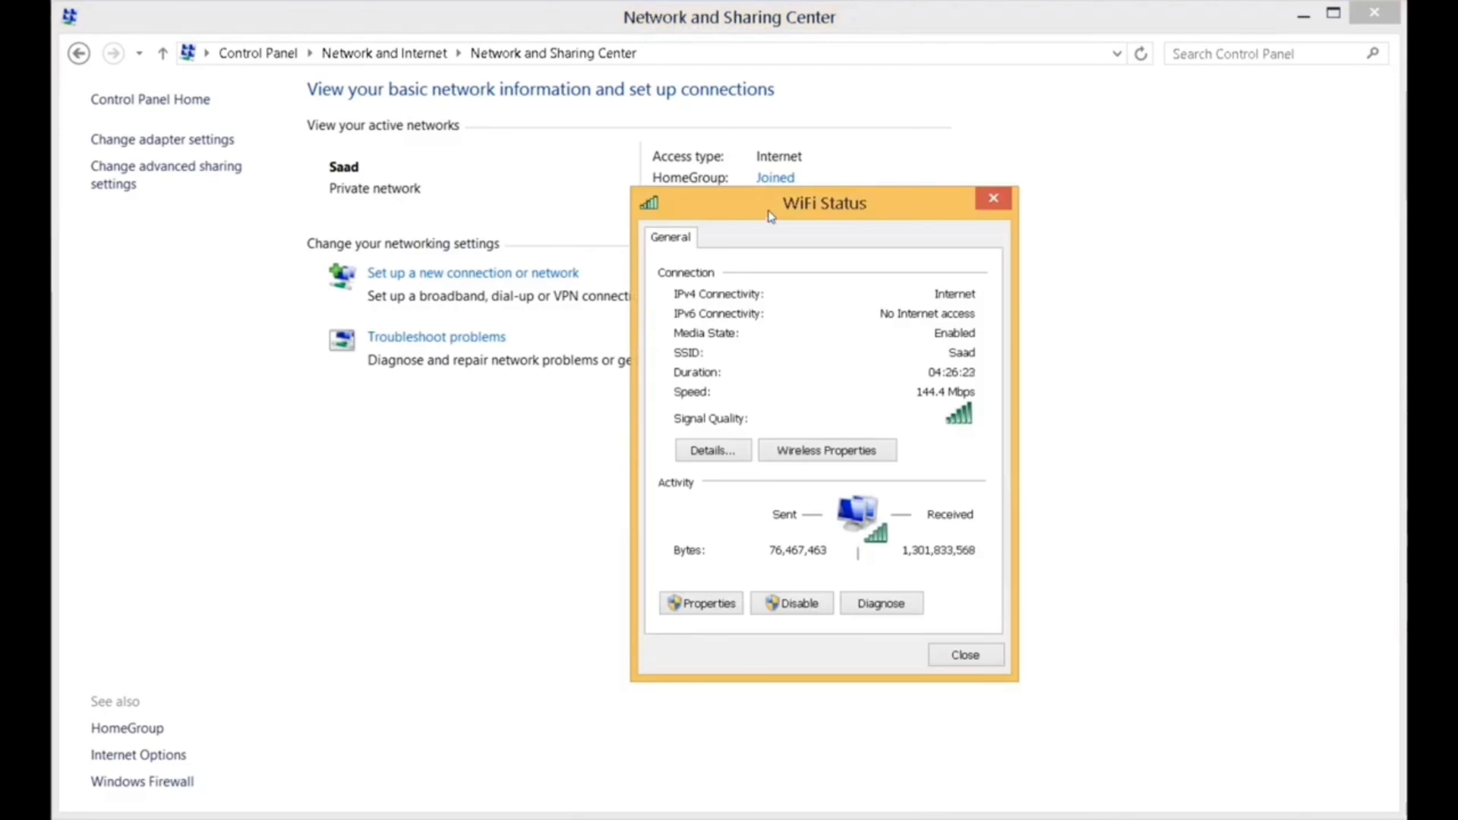
- Open the WiFi connection's properties and bring up the power management settings of its Intel(R) Dual Band Wireless-AC 7260 adapter
left_click_drag(771, 216, 1069, 113)
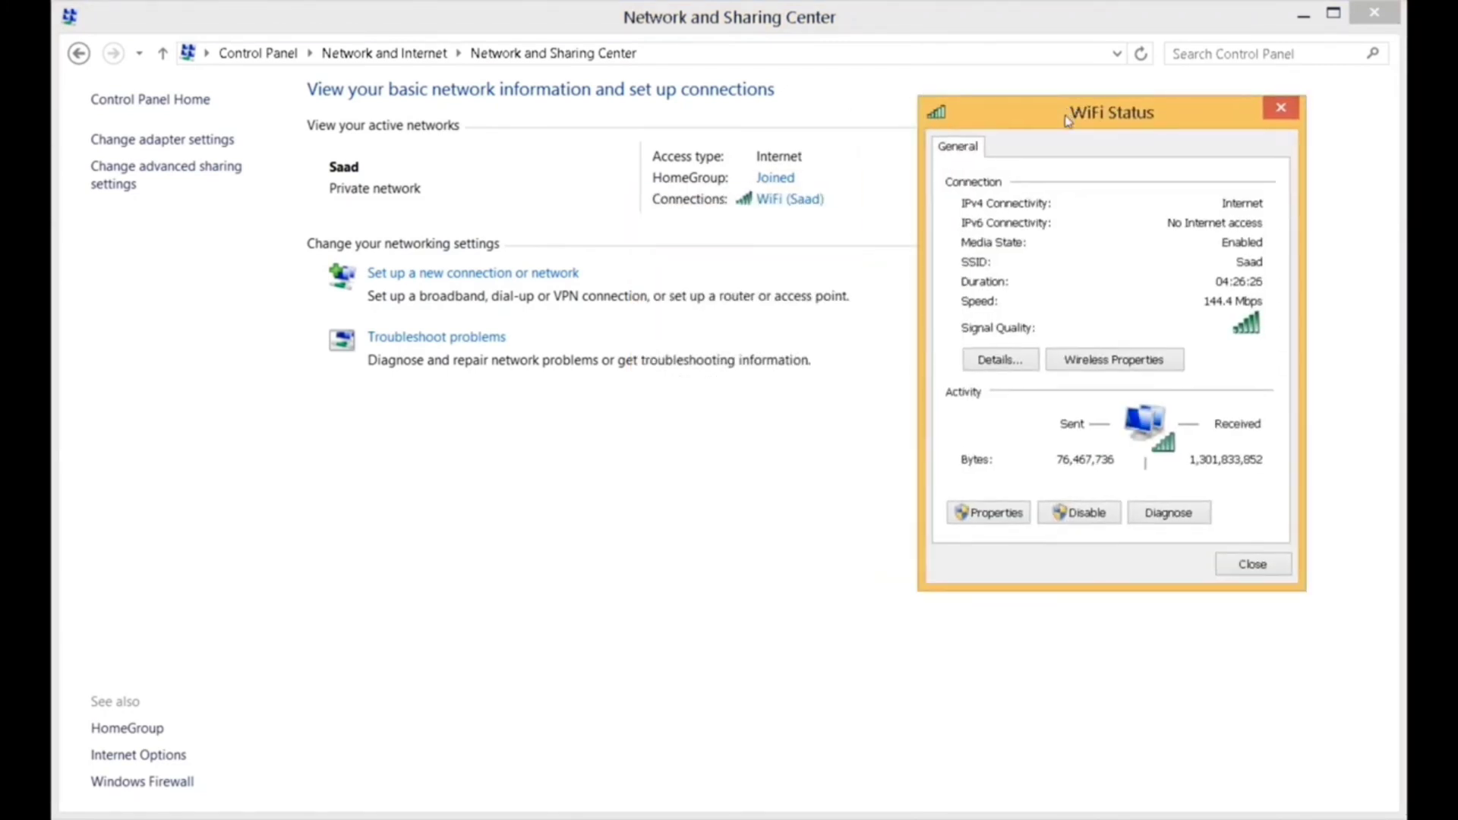
left_click(987, 514)
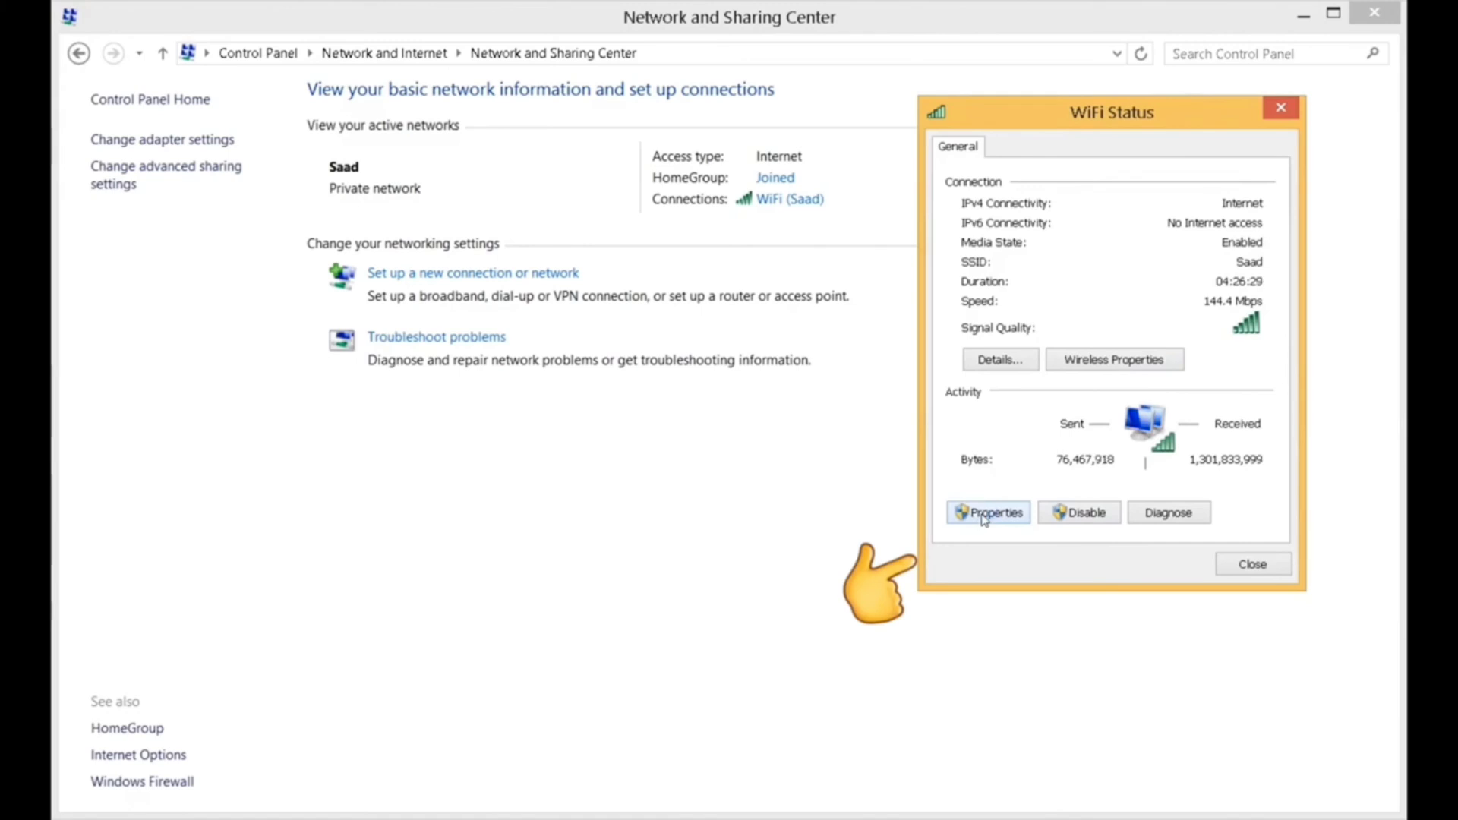
left_click_drag(1133, 115, 700, 135)
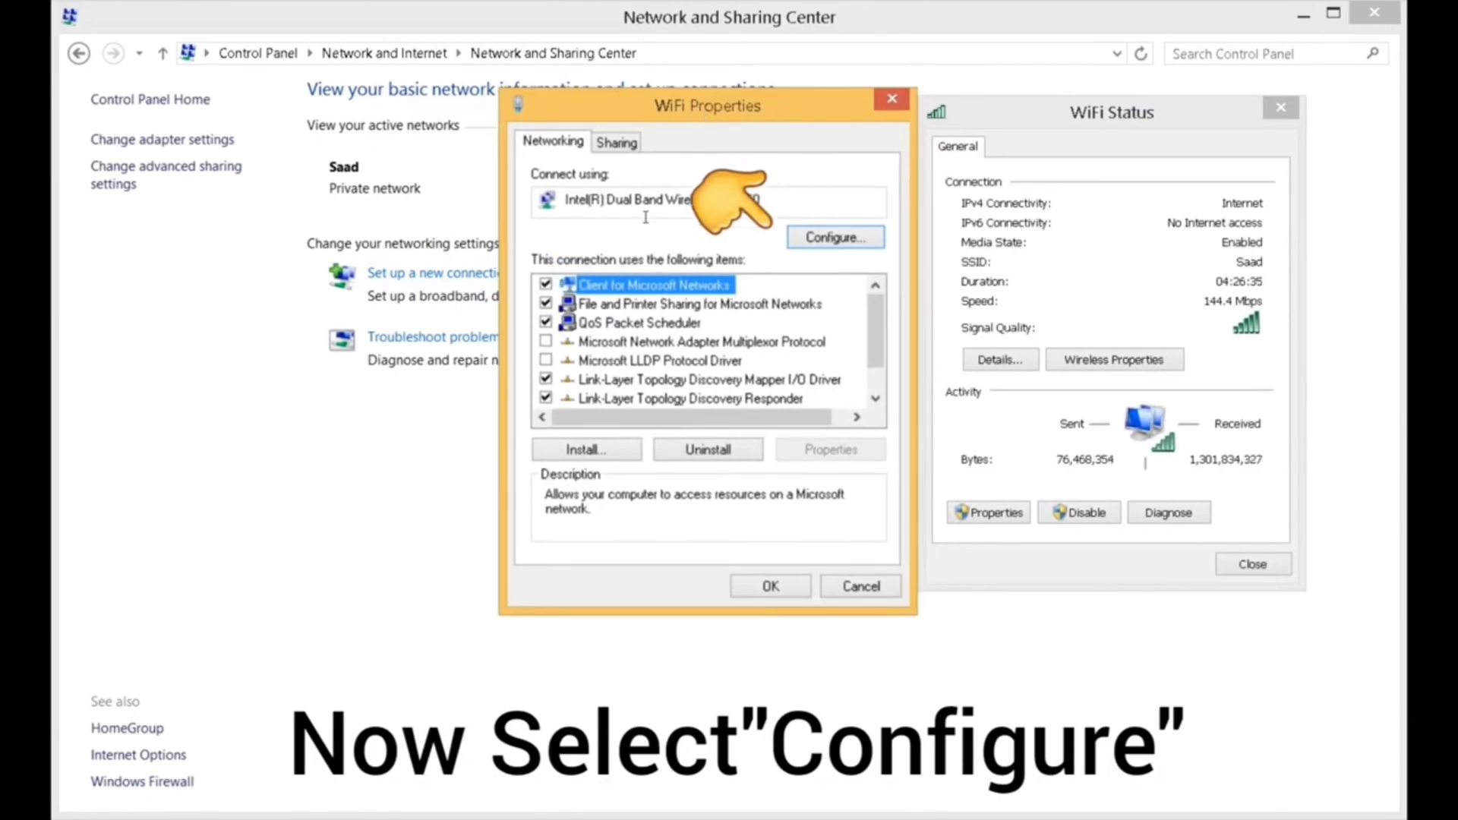
left_click(849, 239)
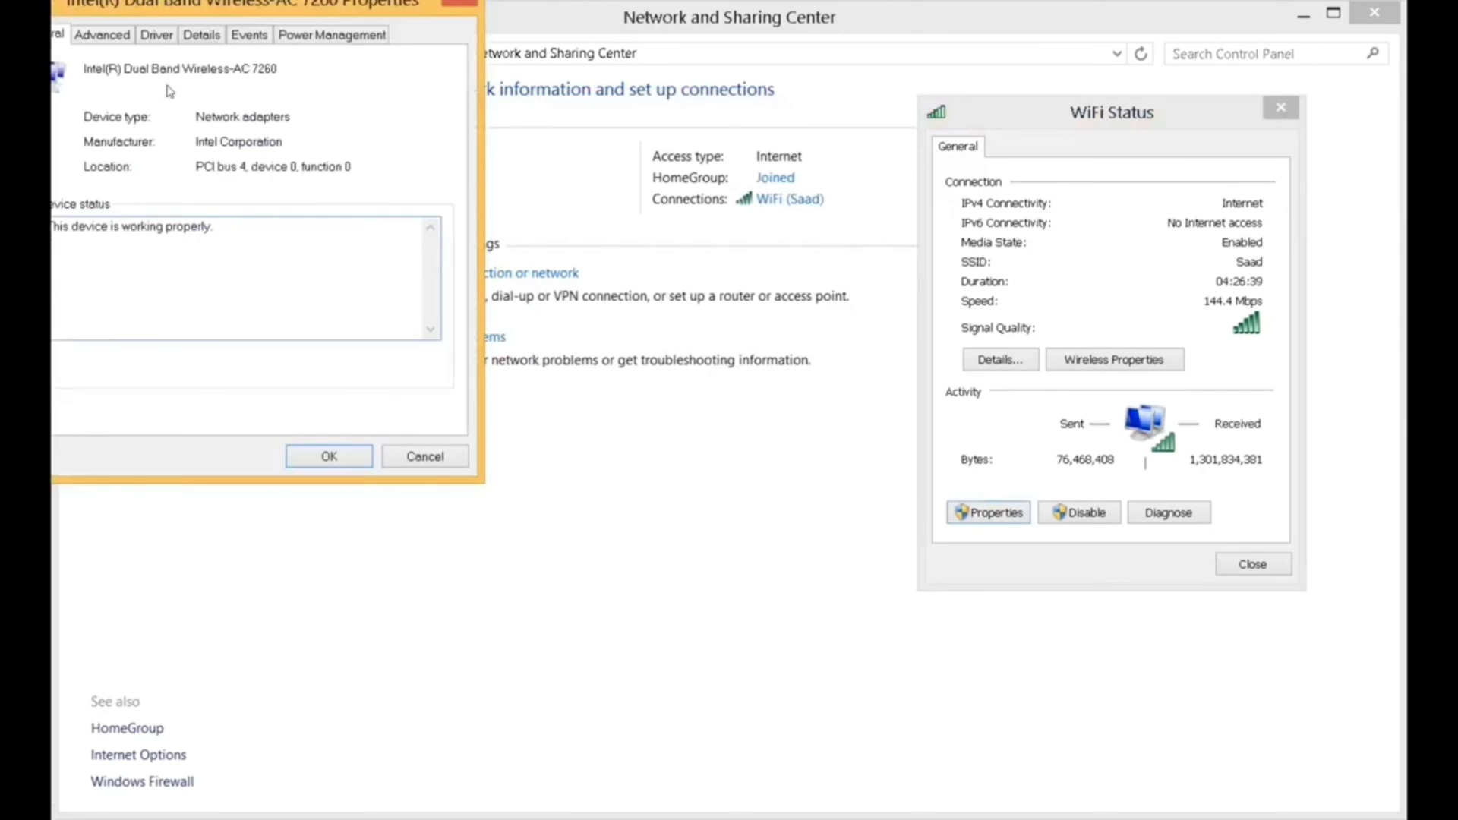
left_click_drag(255, 12, 677, 115)
left_click(706, 143)
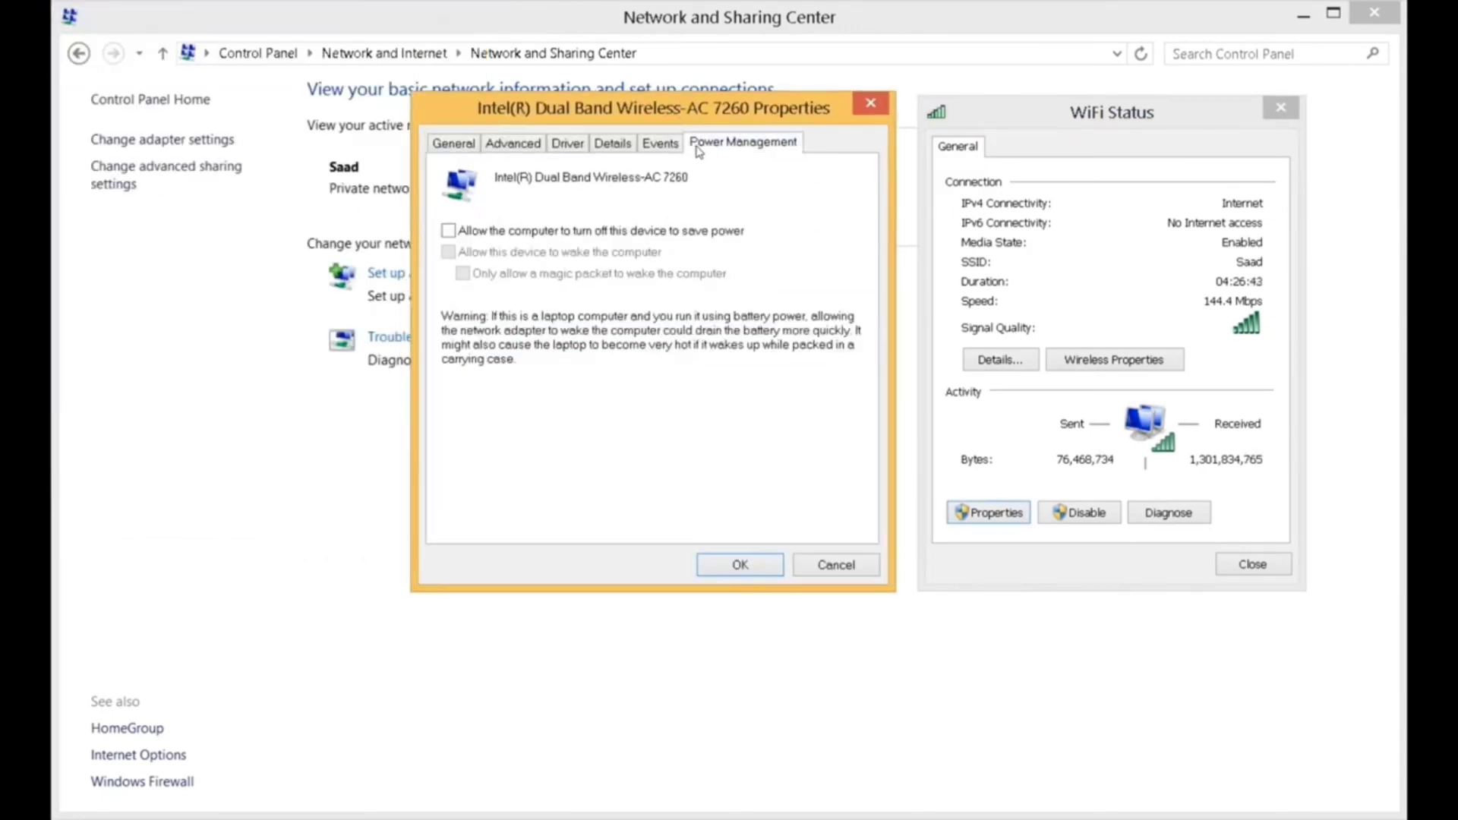
- Leave "Allow the computer to turn off this device to save power" unticked for the wireless adapter and accept the settings
left_click(450, 232)
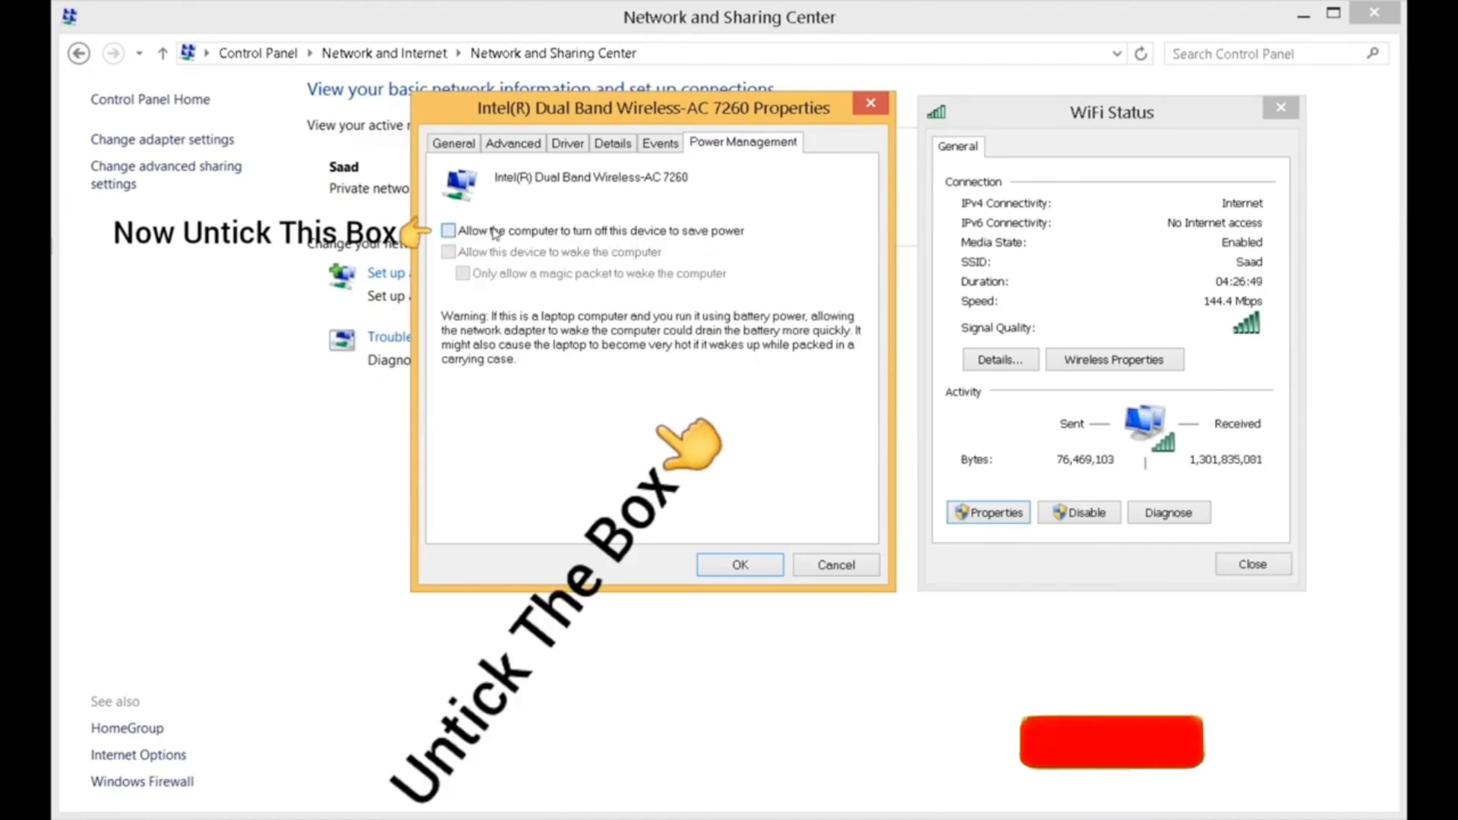
left_click(449, 231)
left_click(449, 231)
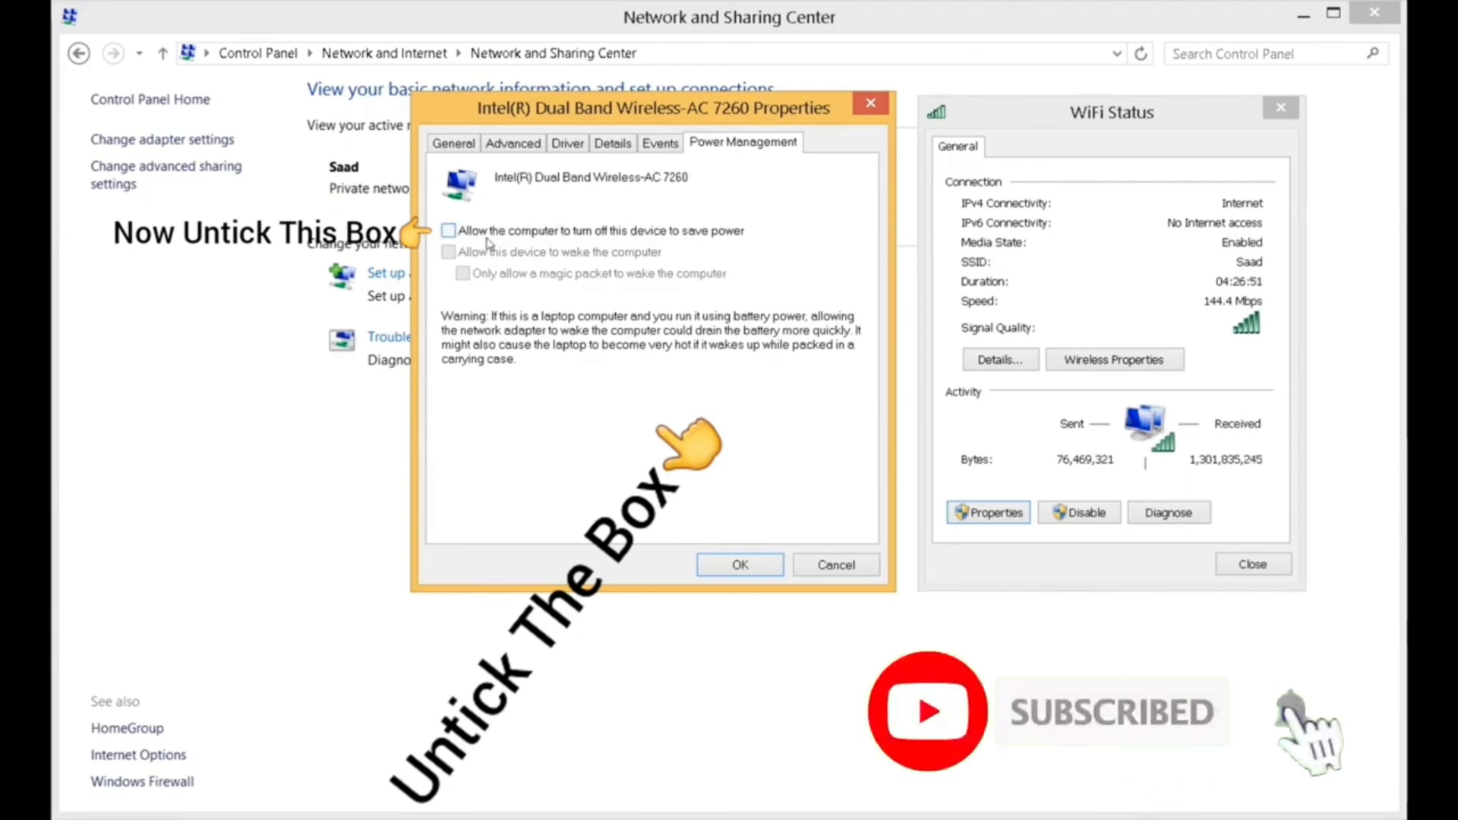
left_click(739, 566)
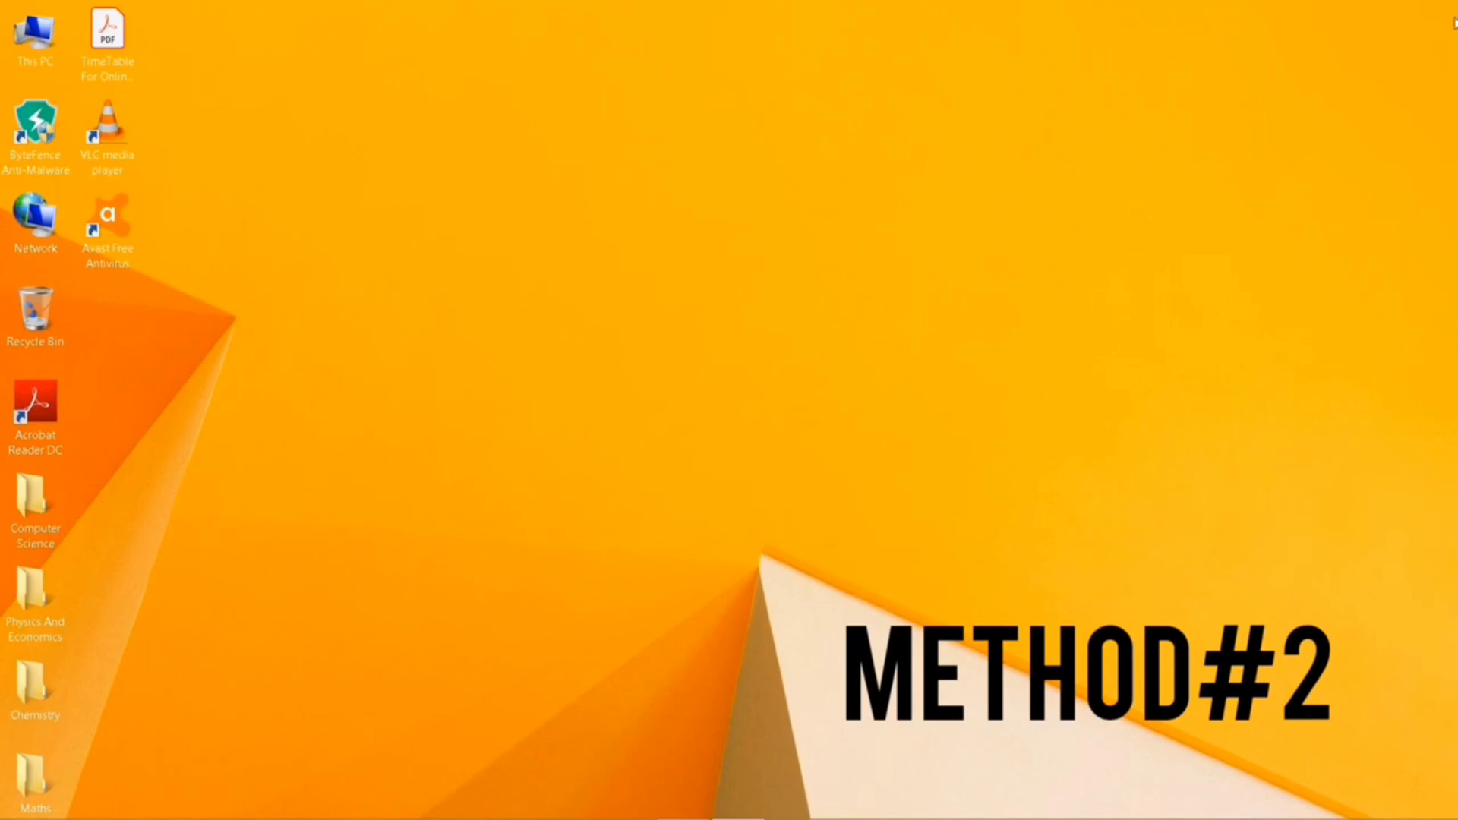
- Search the computer for "Control Panel" and open it
mouse_move(1454, 23)
left_click(1432, 148)
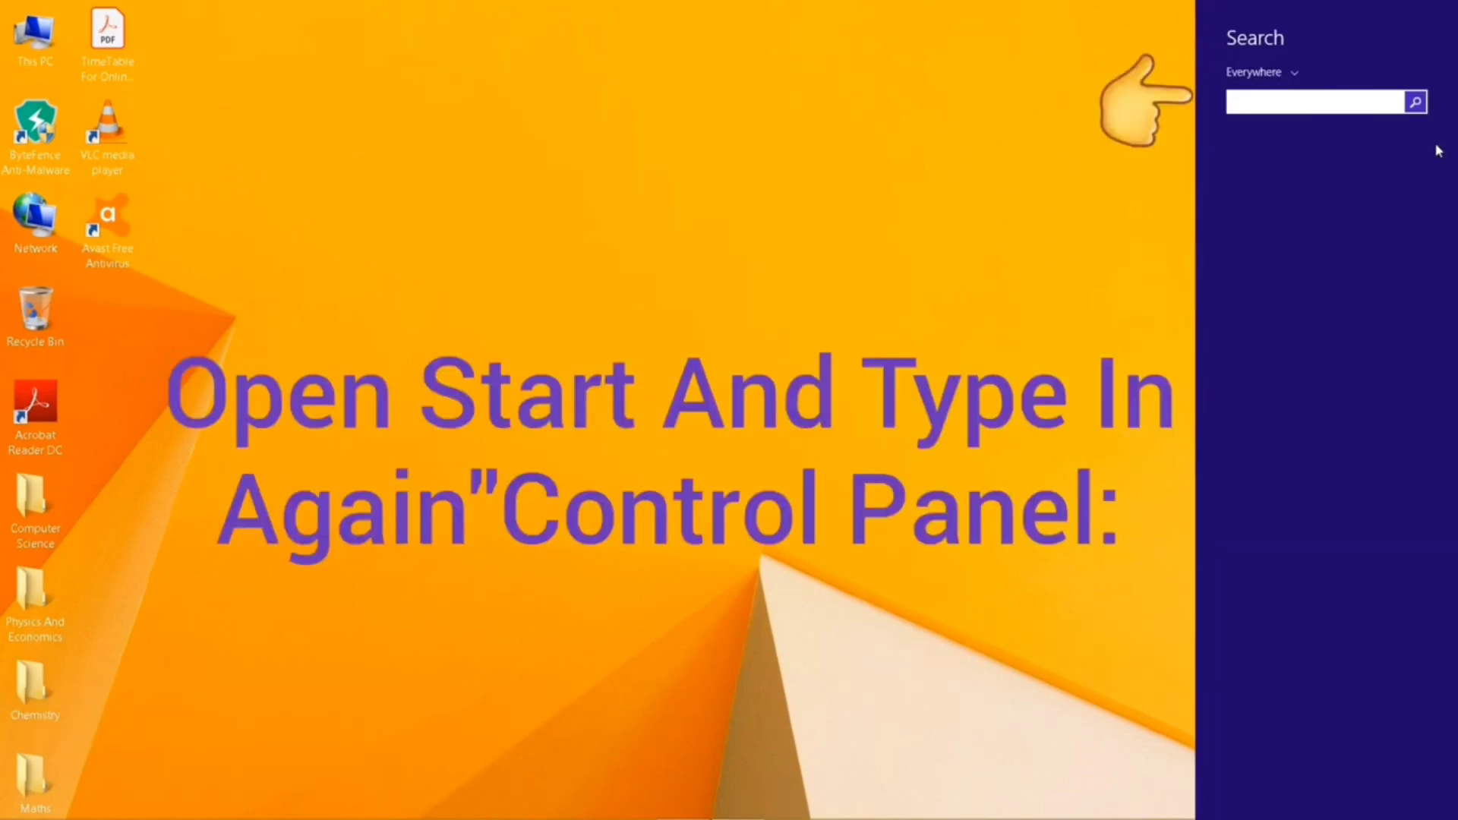
type("control")
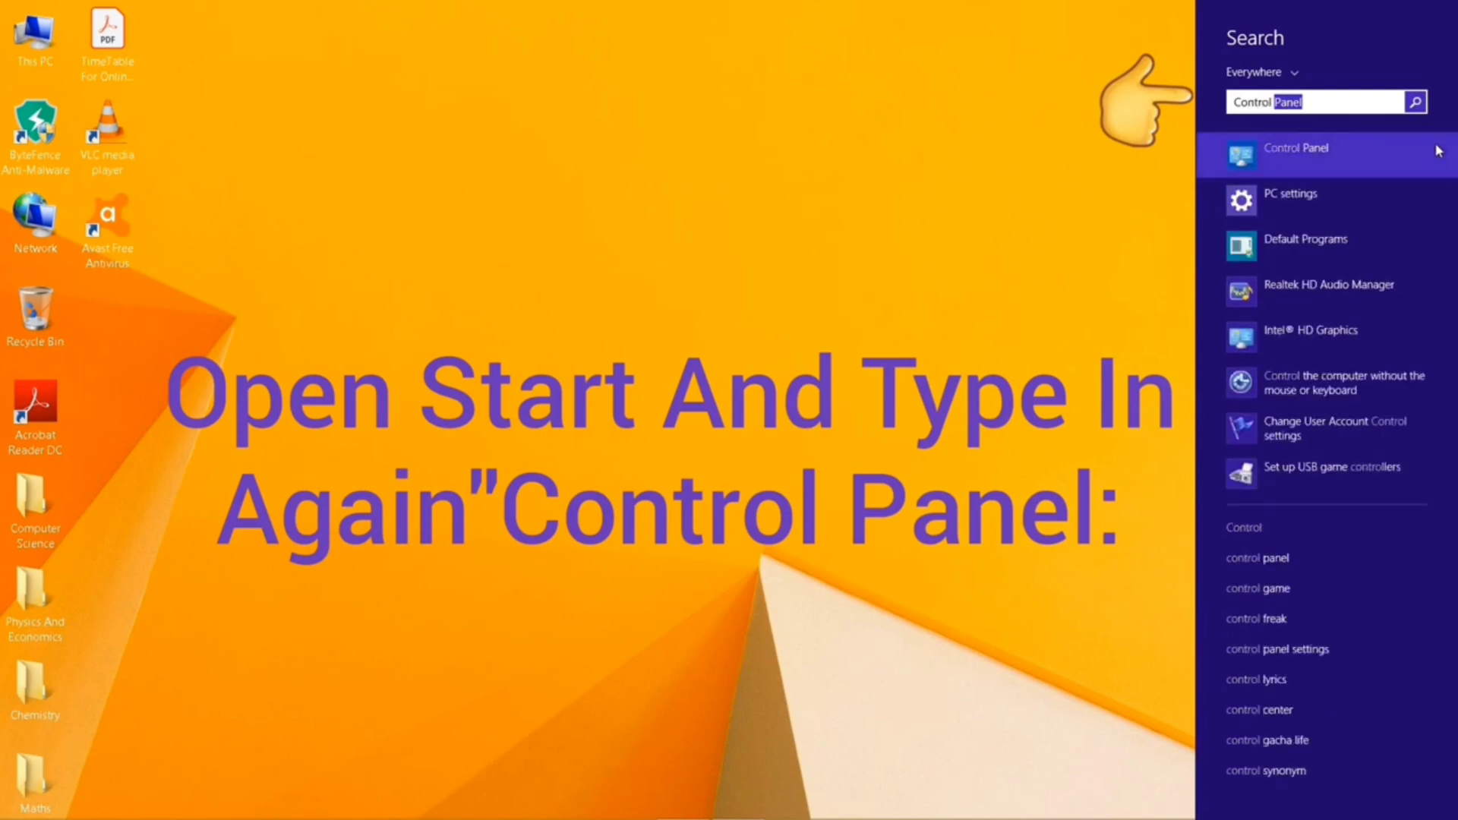
type(" Panel")
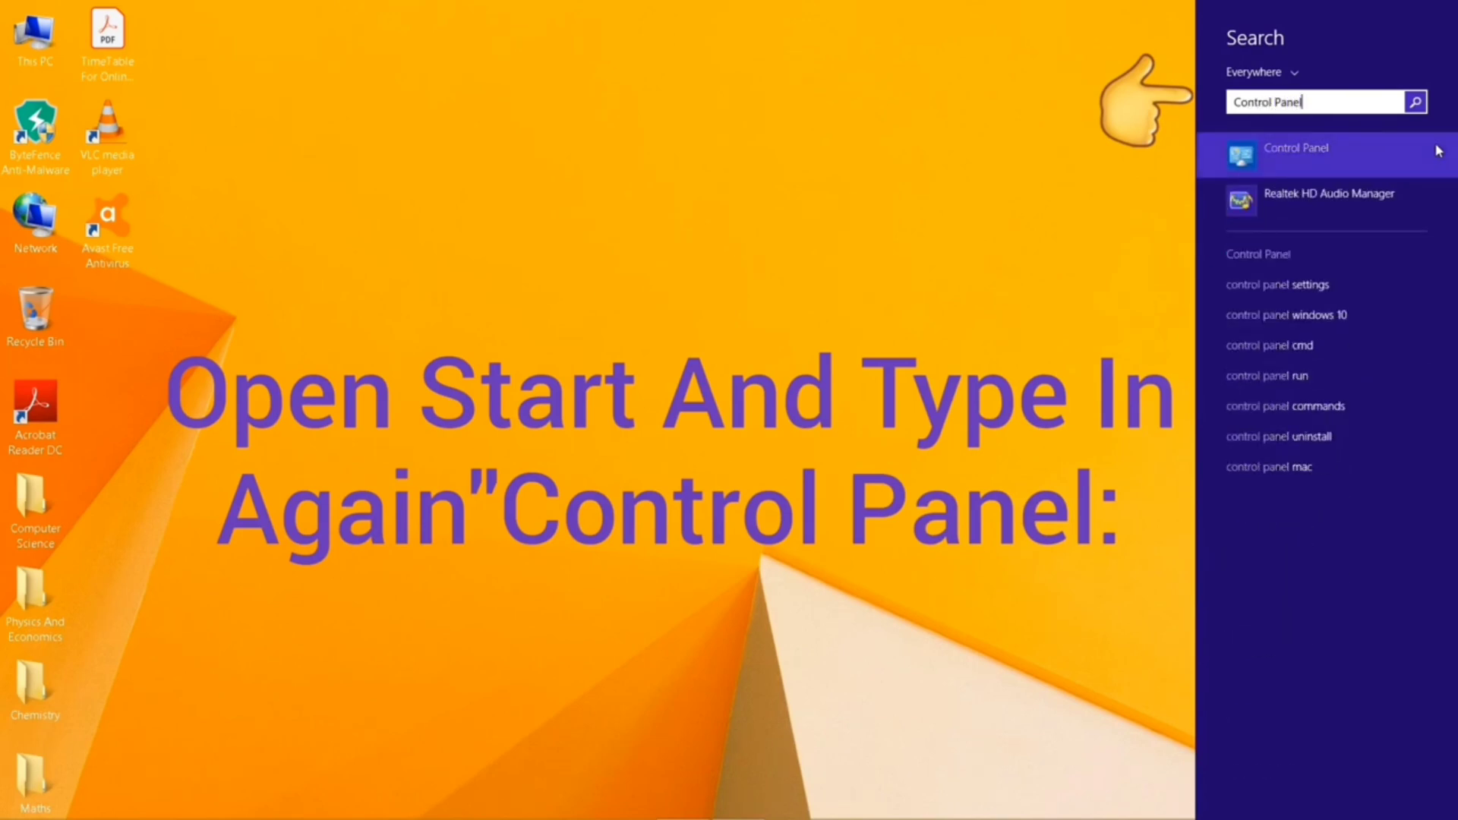
left_click(1308, 155)
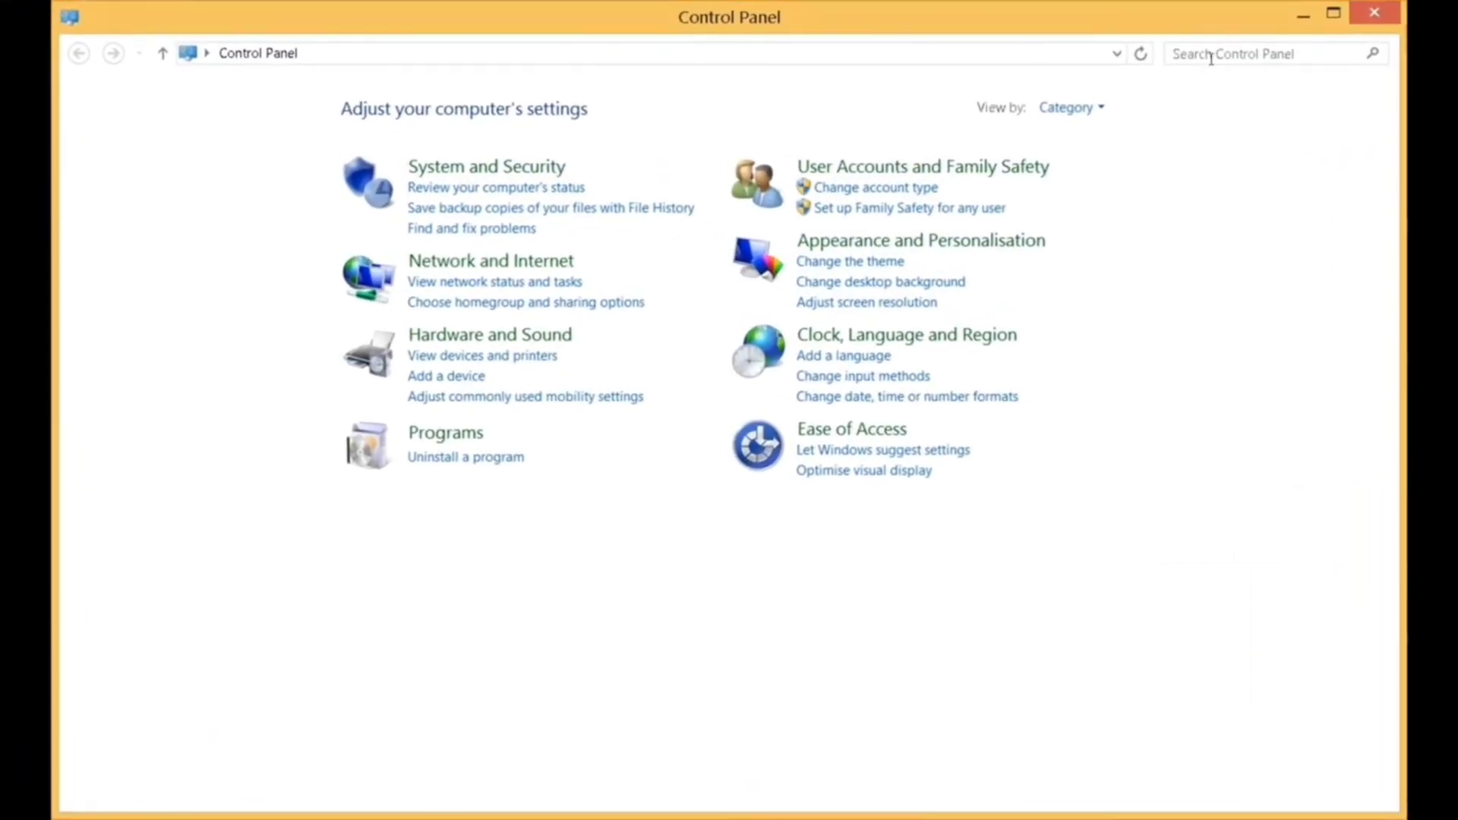
- Search Control Panel for "Power" and open the power plan for editing
left_click(1217, 57)
type("Power")
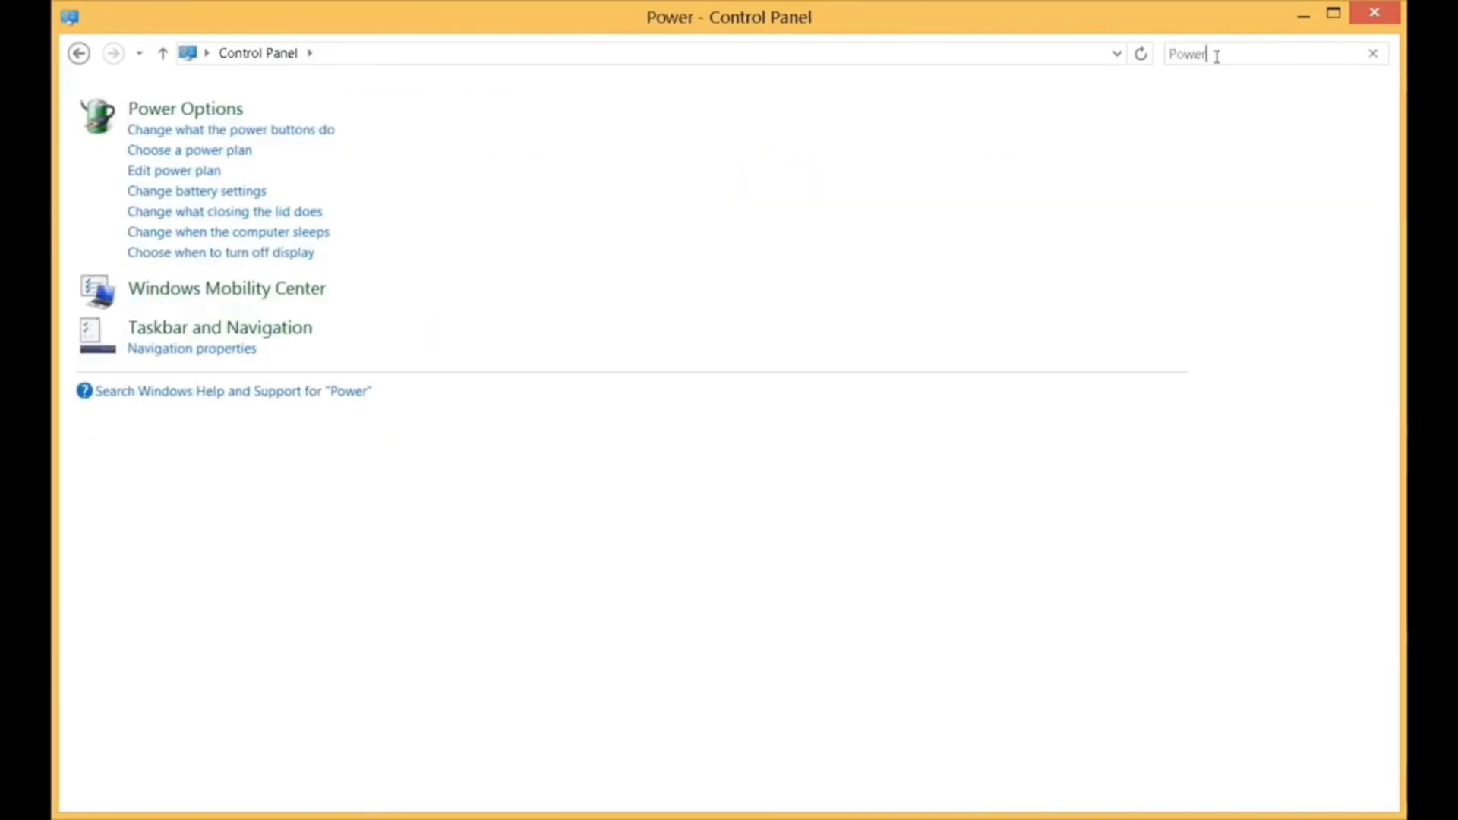
double_click(1199, 63)
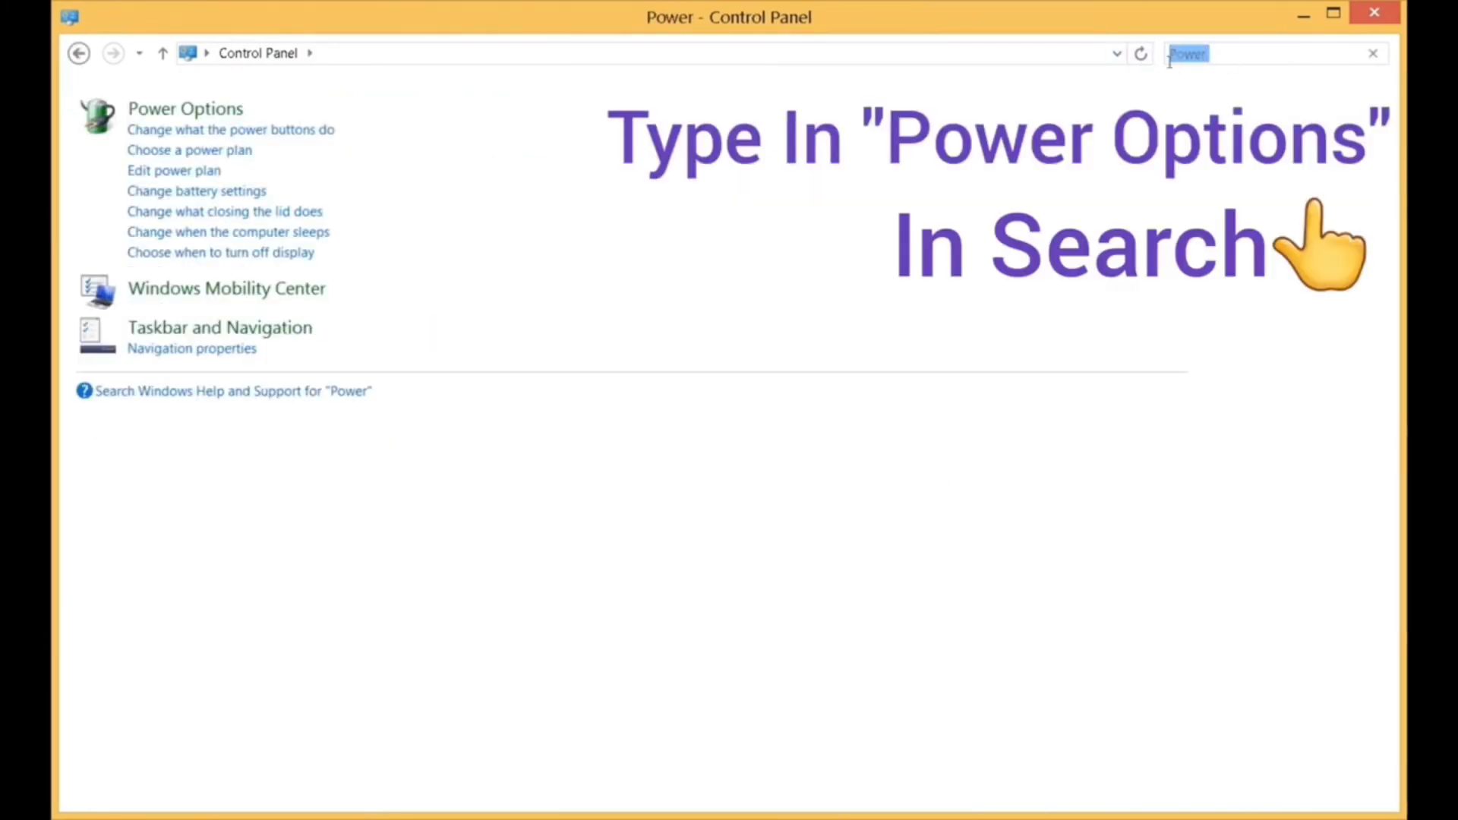
left_click(1226, 49)
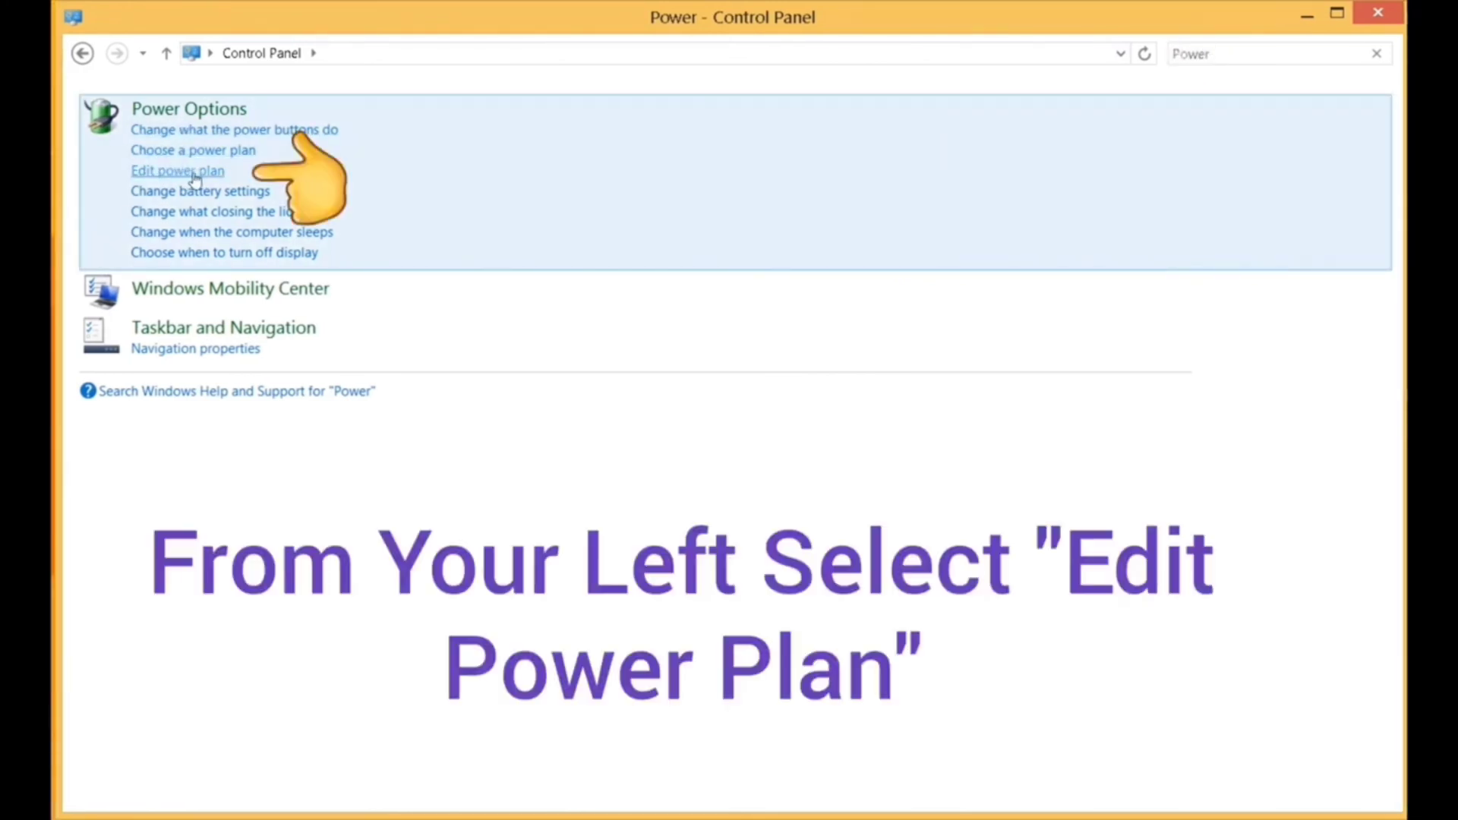
left_click(199, 172)
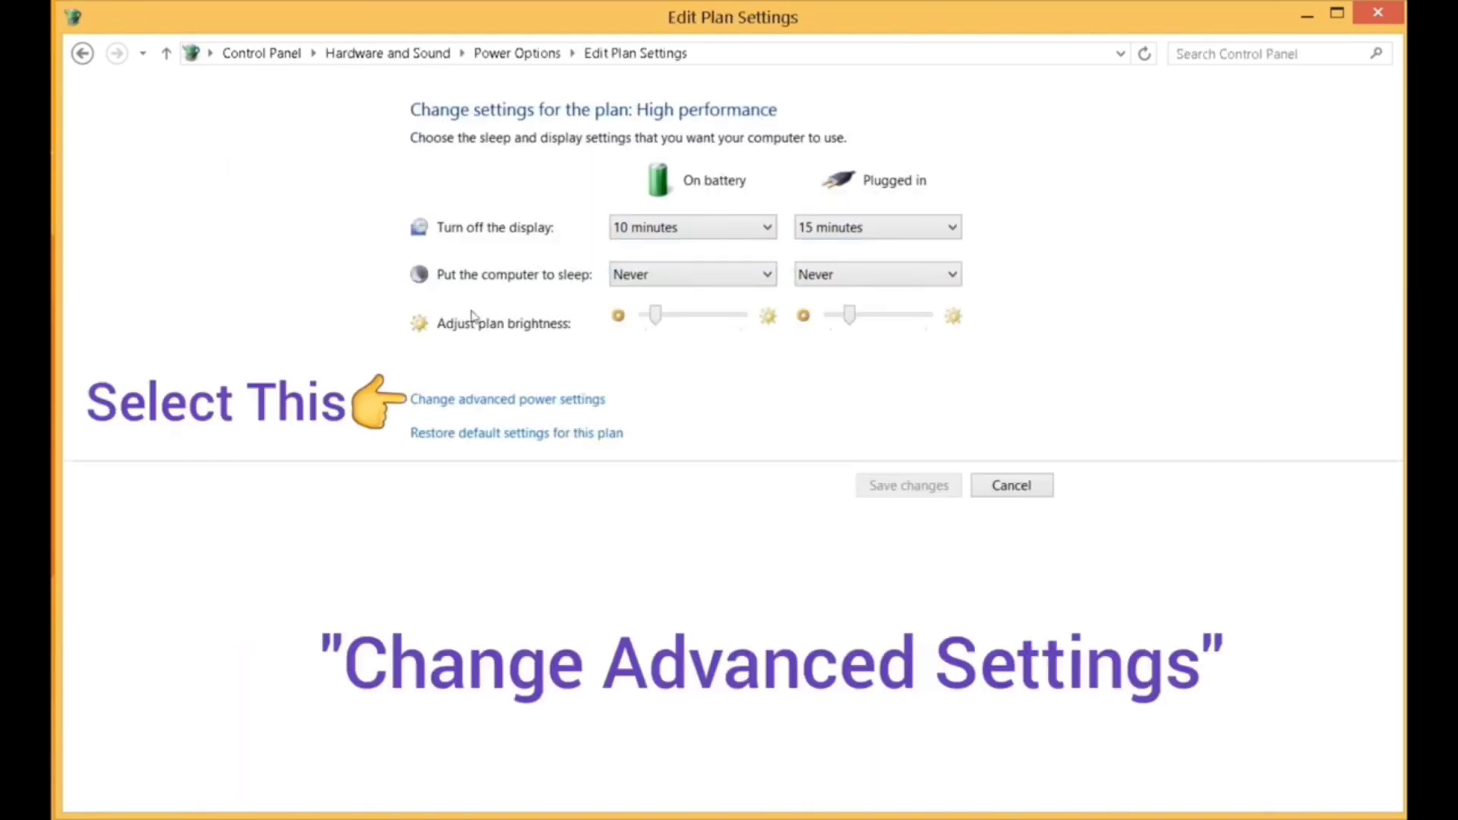
- Open the plan's advanced power settings and expand Power Saving Mode under Wireless Adapter Settings
left_click(475, 401)
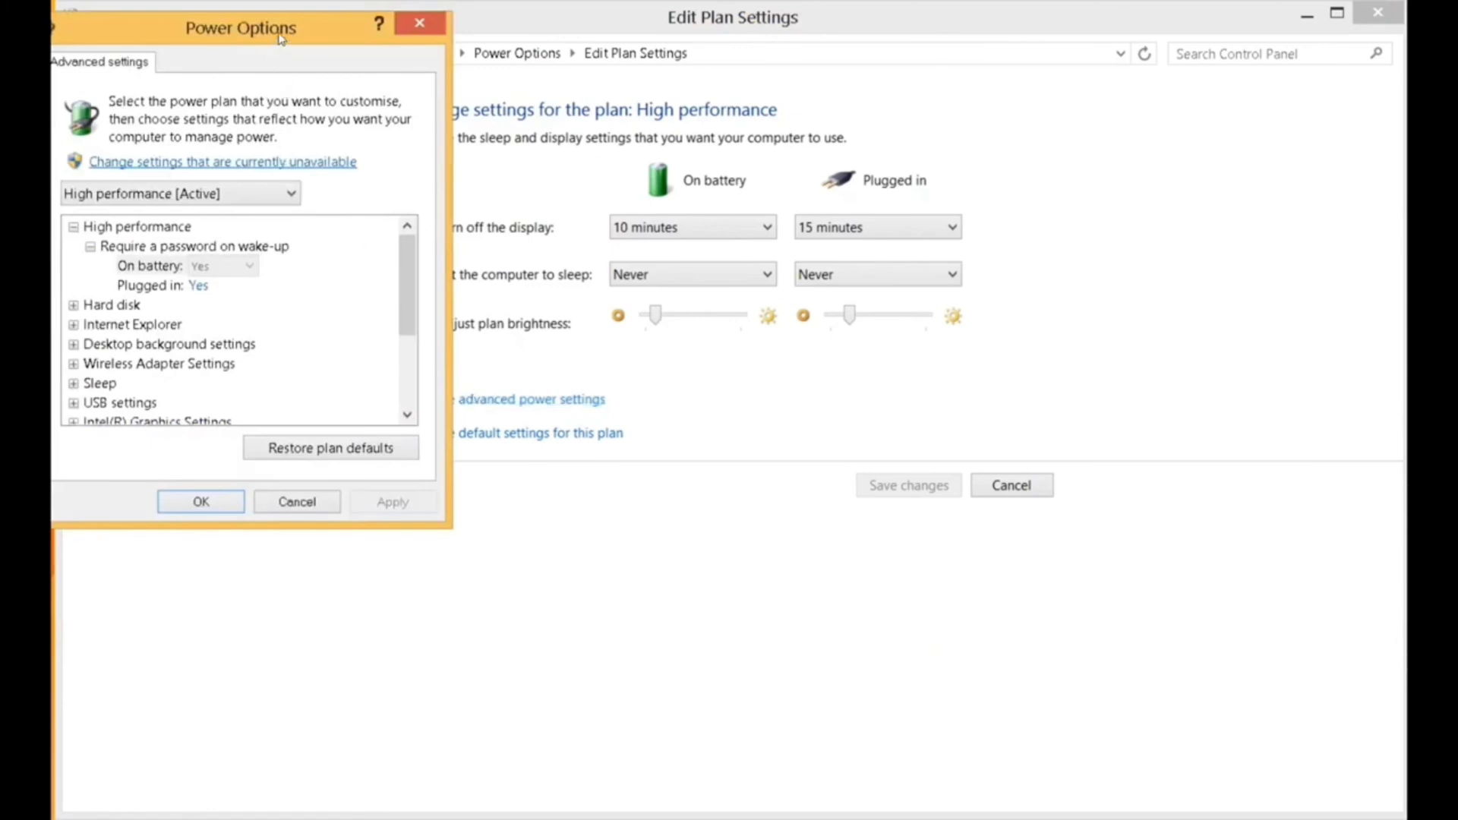
left_click_drag(281, 38, 896, 173)
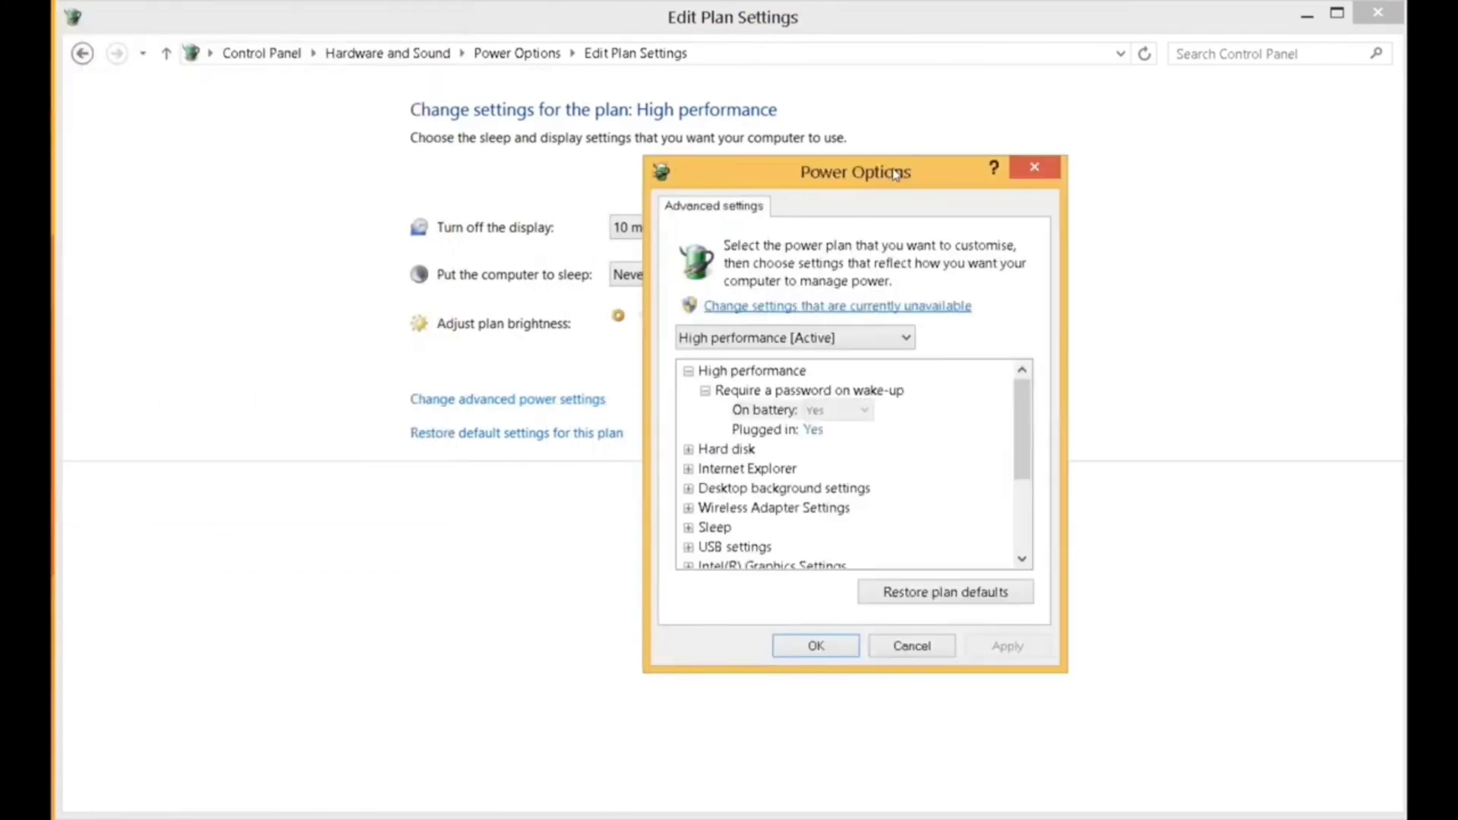
left_click(720, 508)
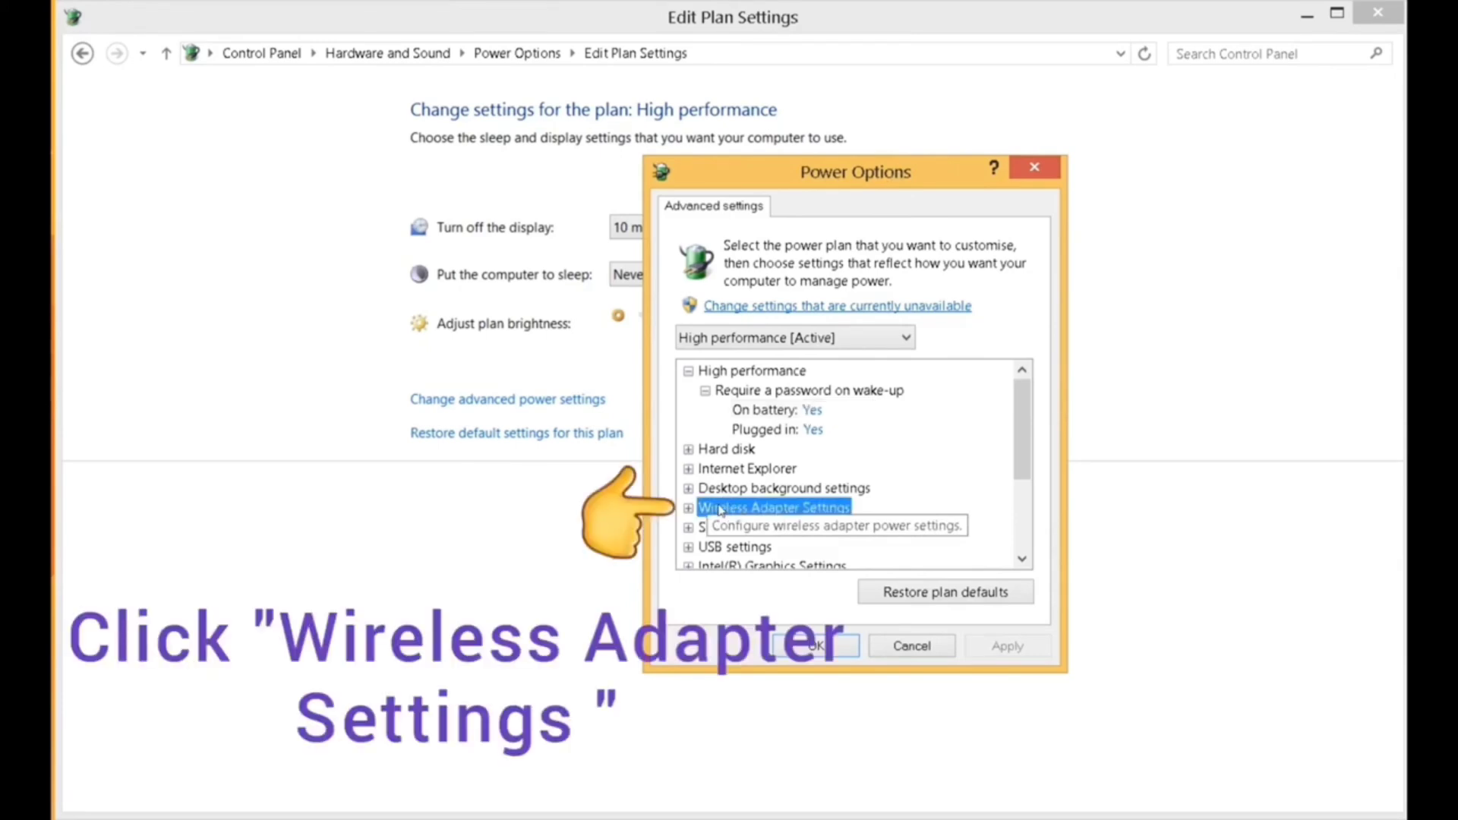
double_click(703, 508)
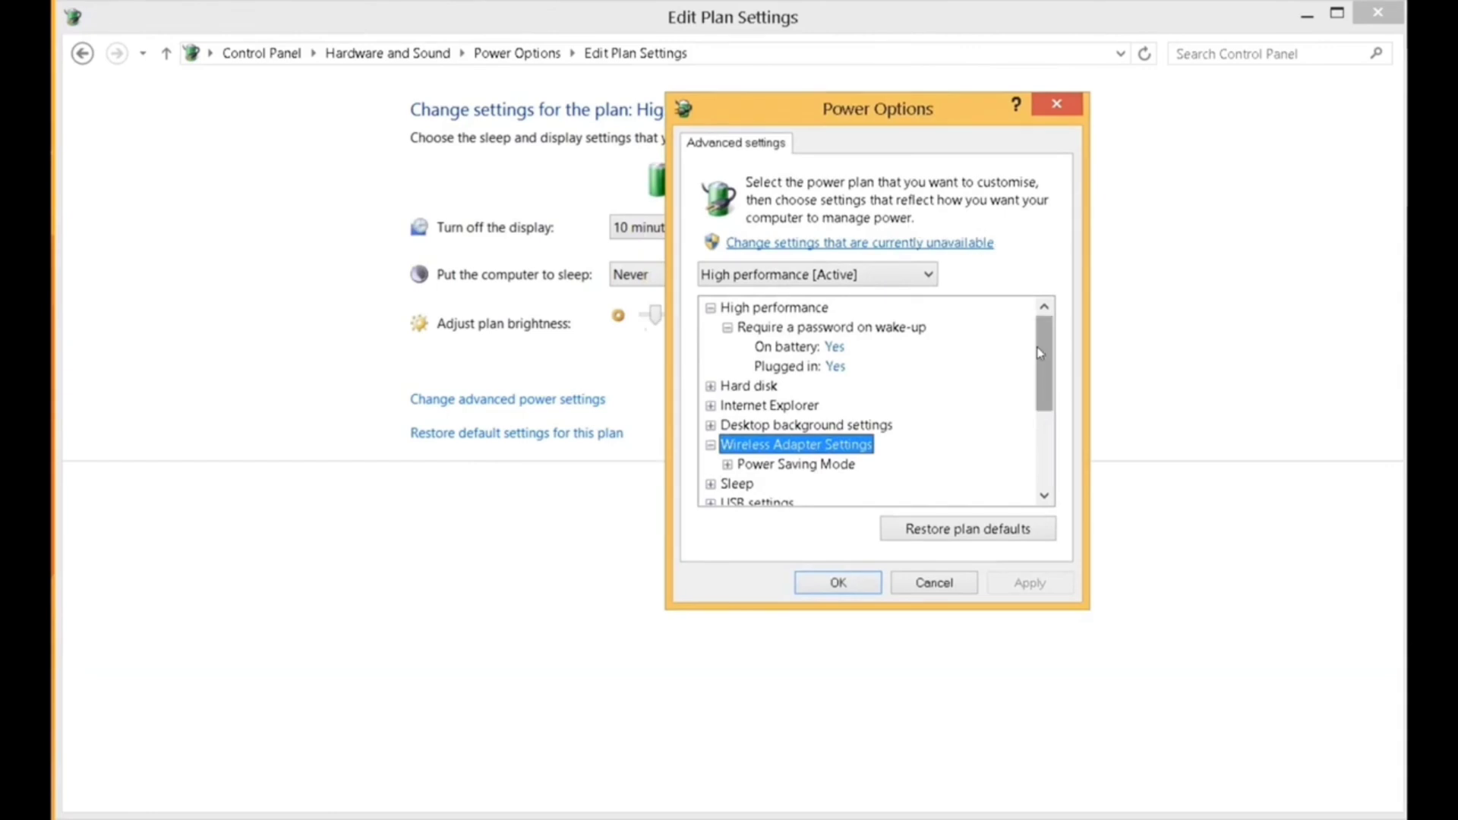
left_click_drag(1039, 352, 1041, 407)
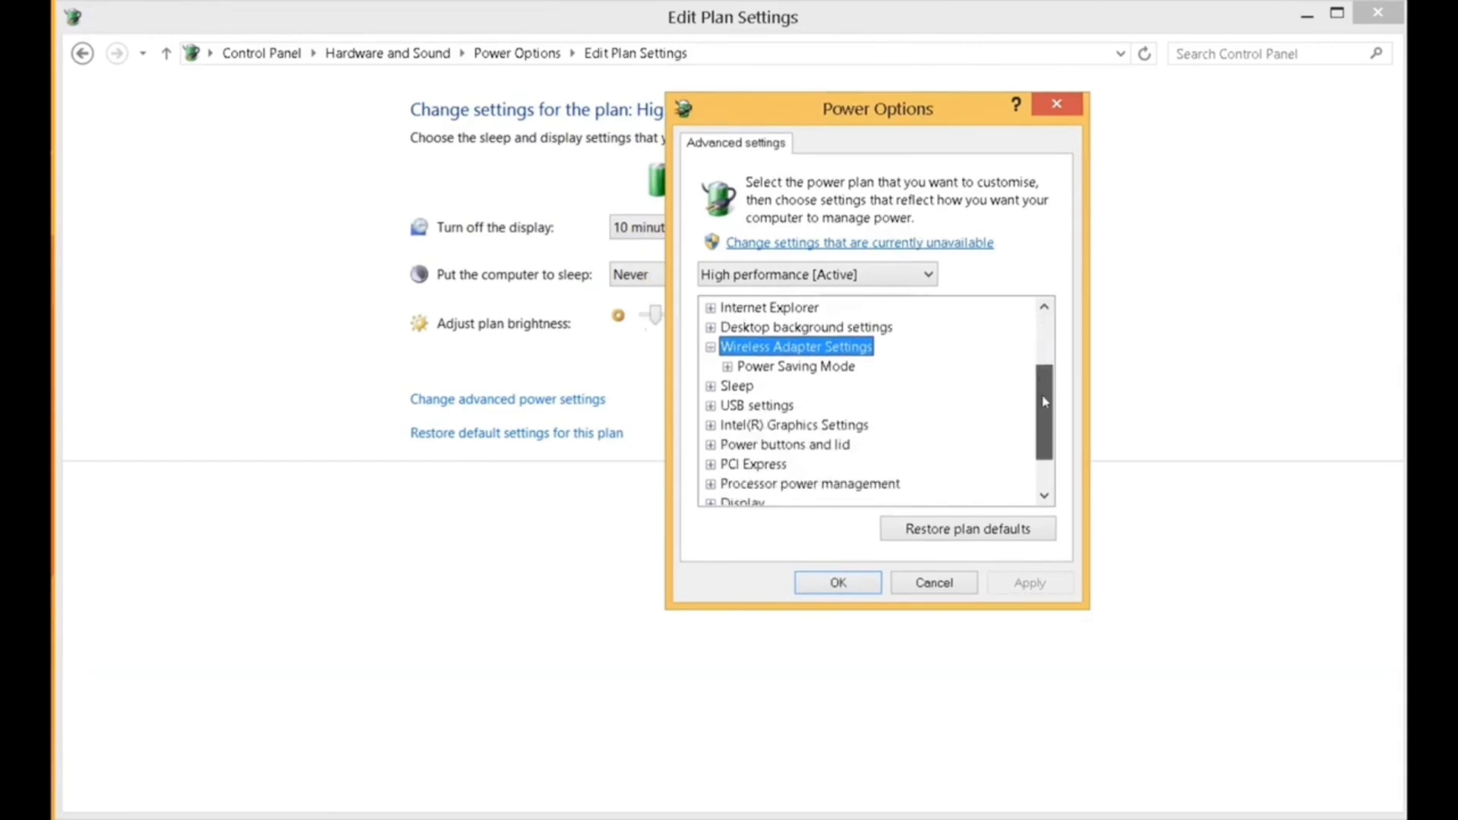
left_click(754, 368)
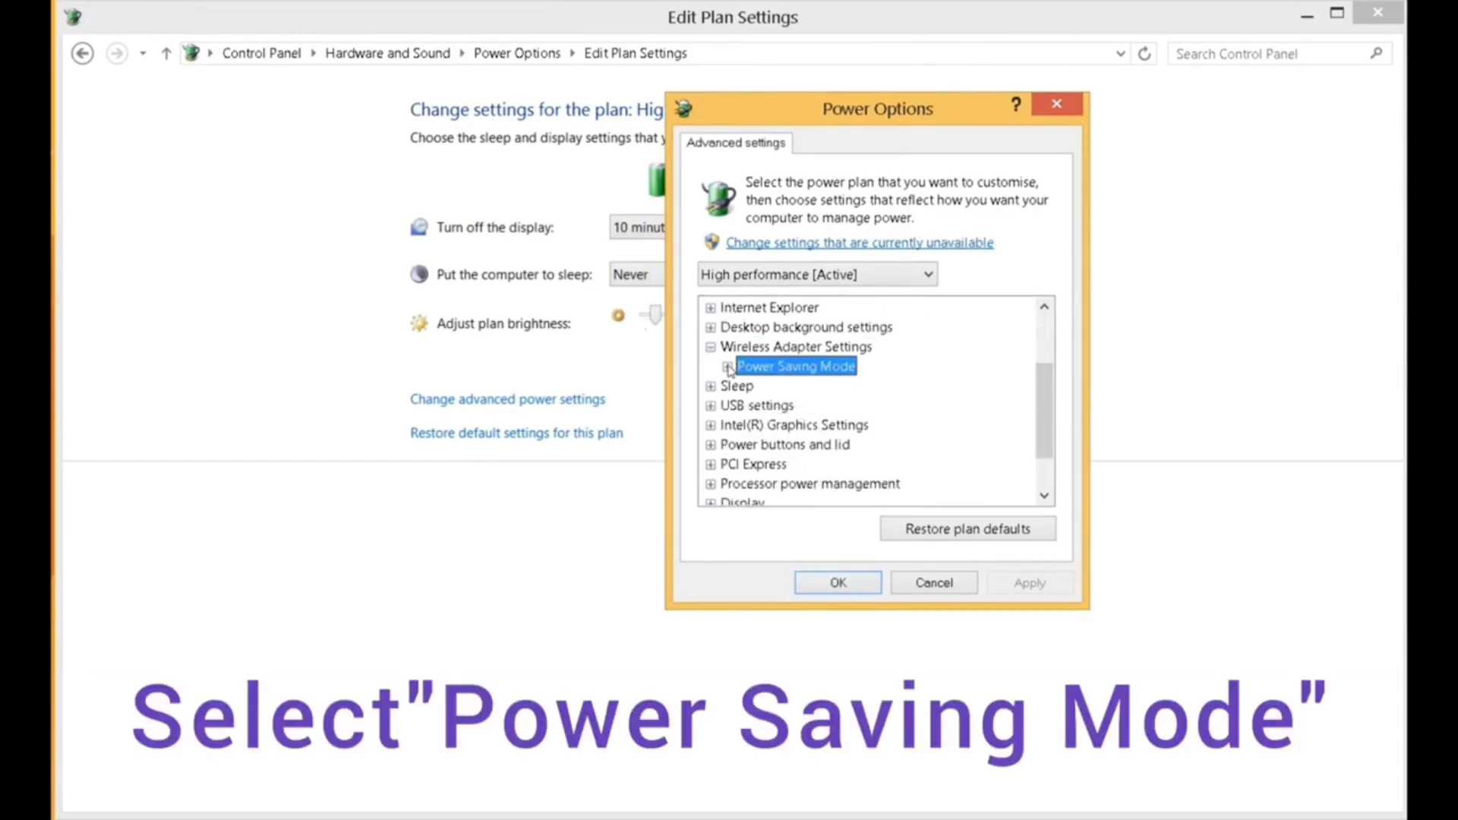
left_click(728, 367)
- Set the wireless adapter's Power Saving Mode to Maximum Performance for both On battery and Plugged in, apply it and close Power Options
left_click(863, 388)
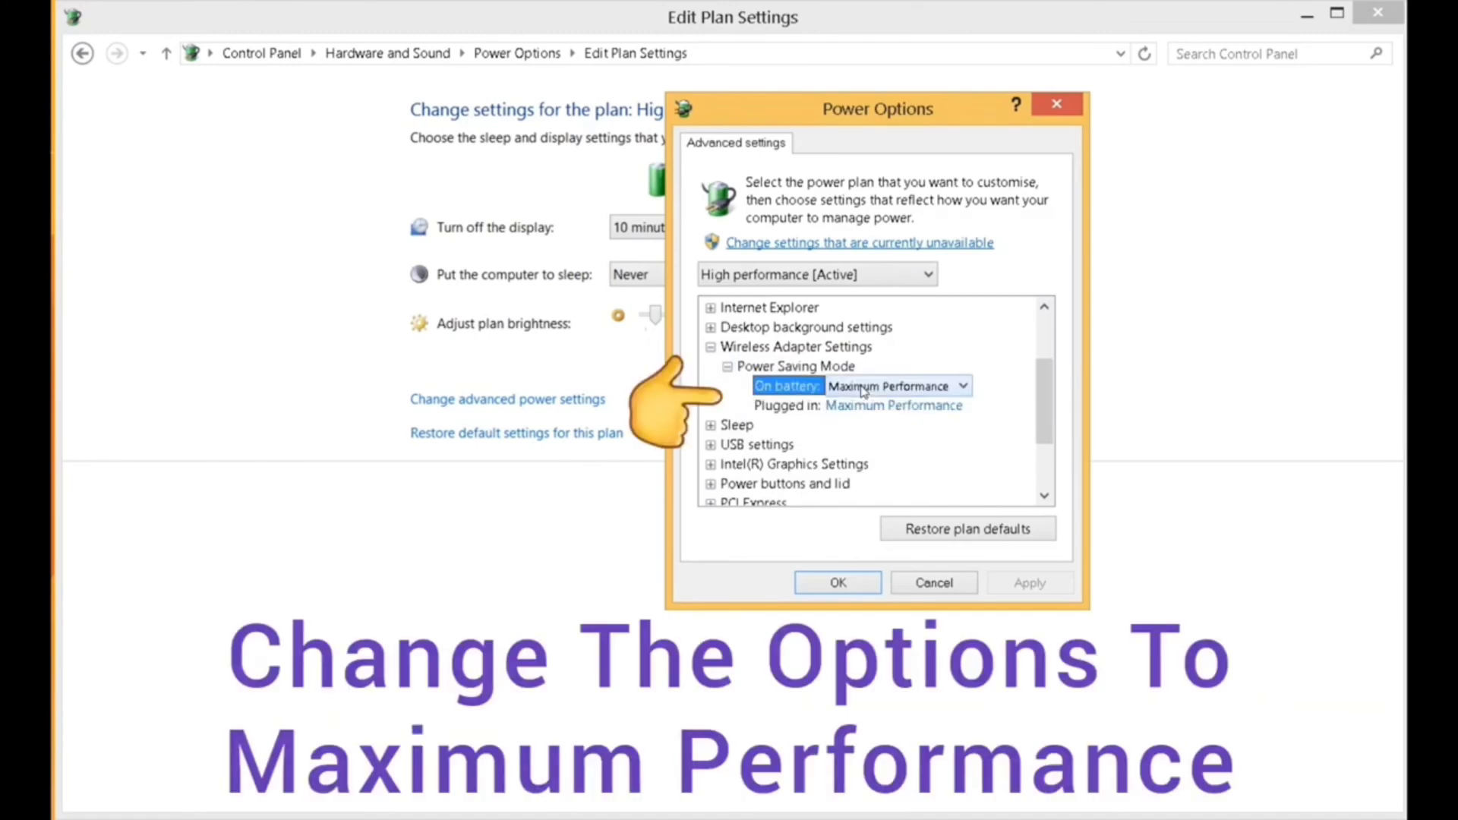
left_click(952, 387)
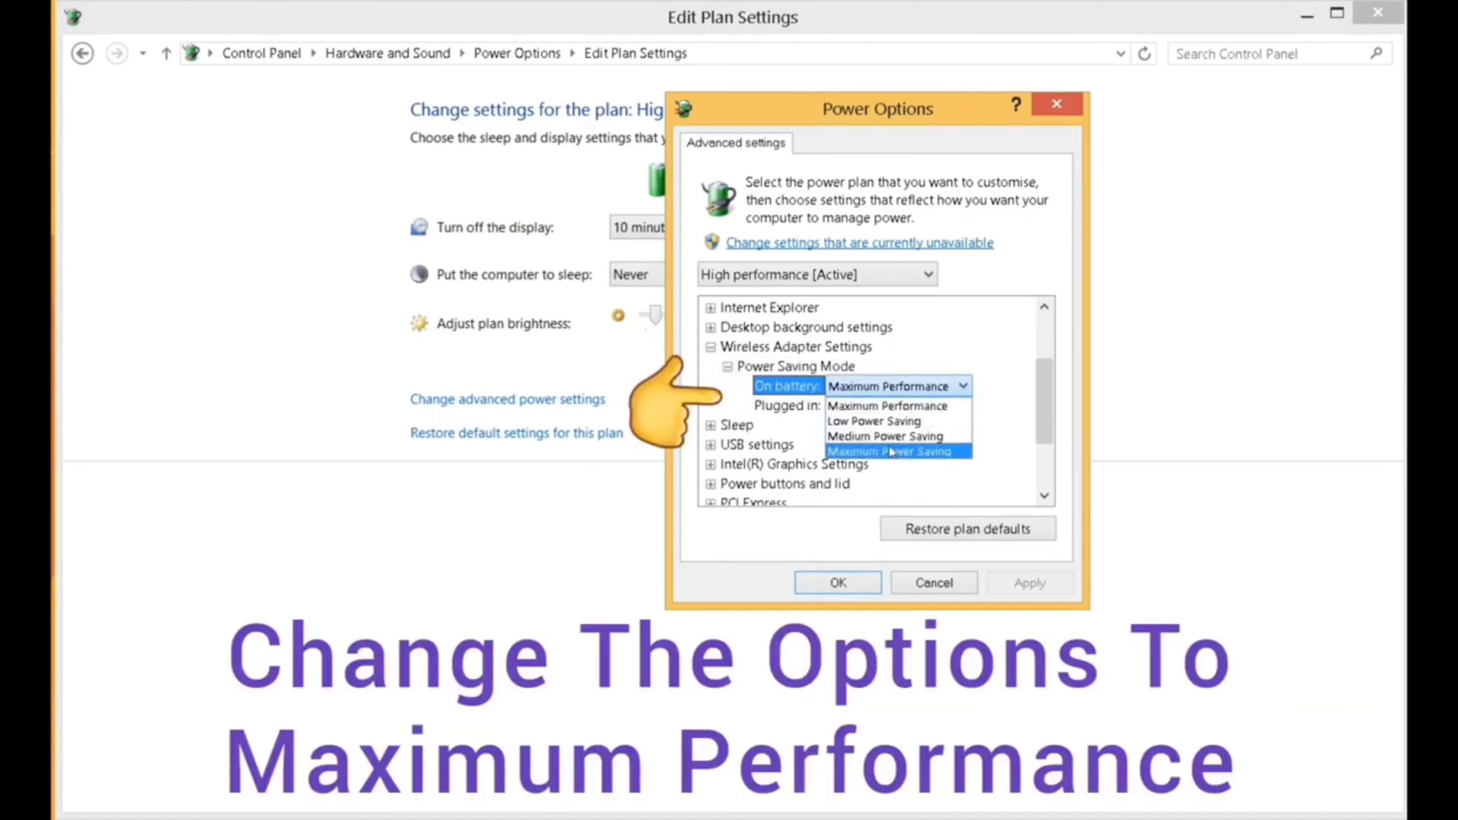
left_click(892, 406)
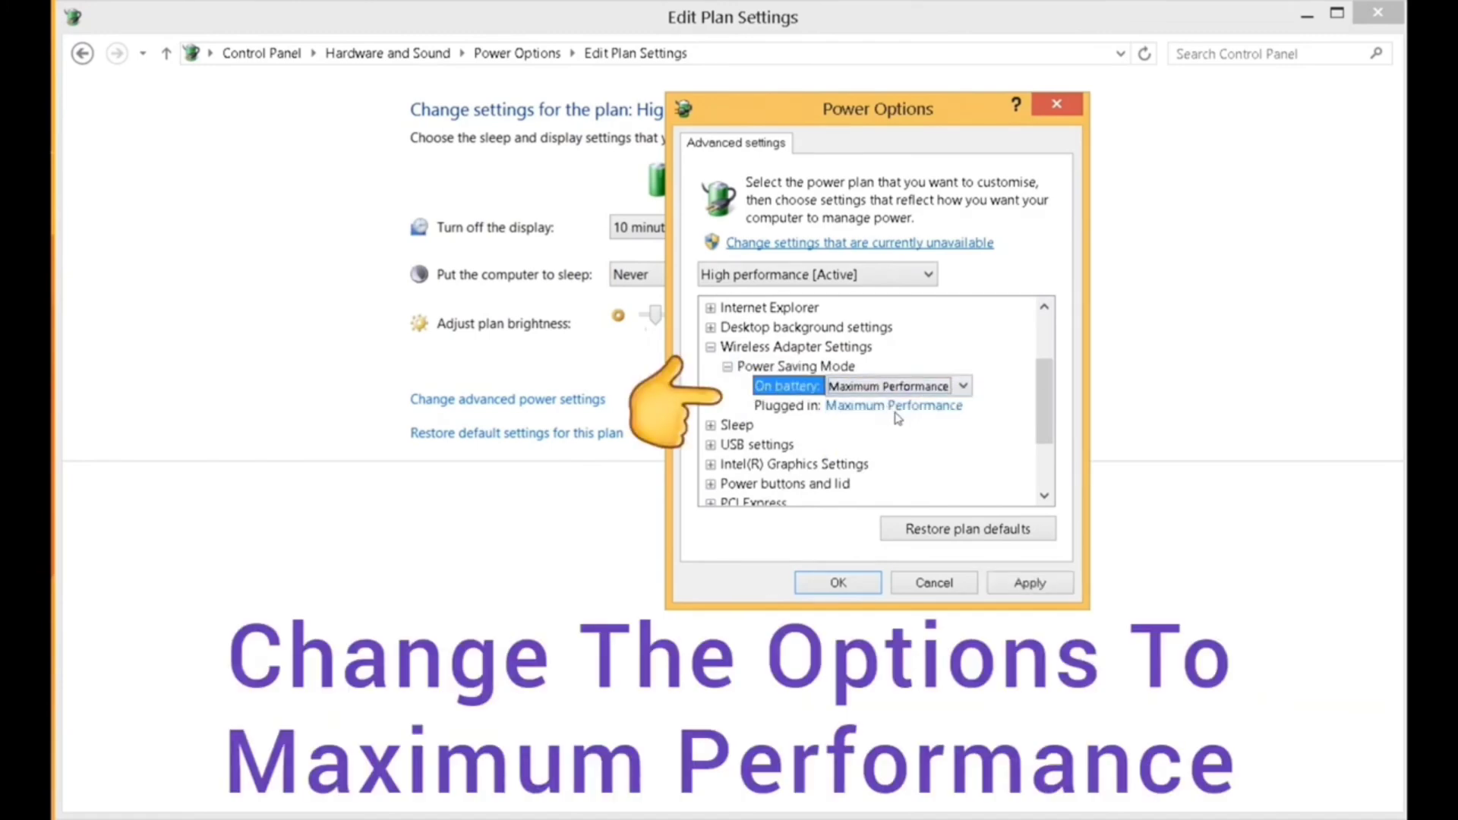
left_click(909, 414)
left_click(961, 408)
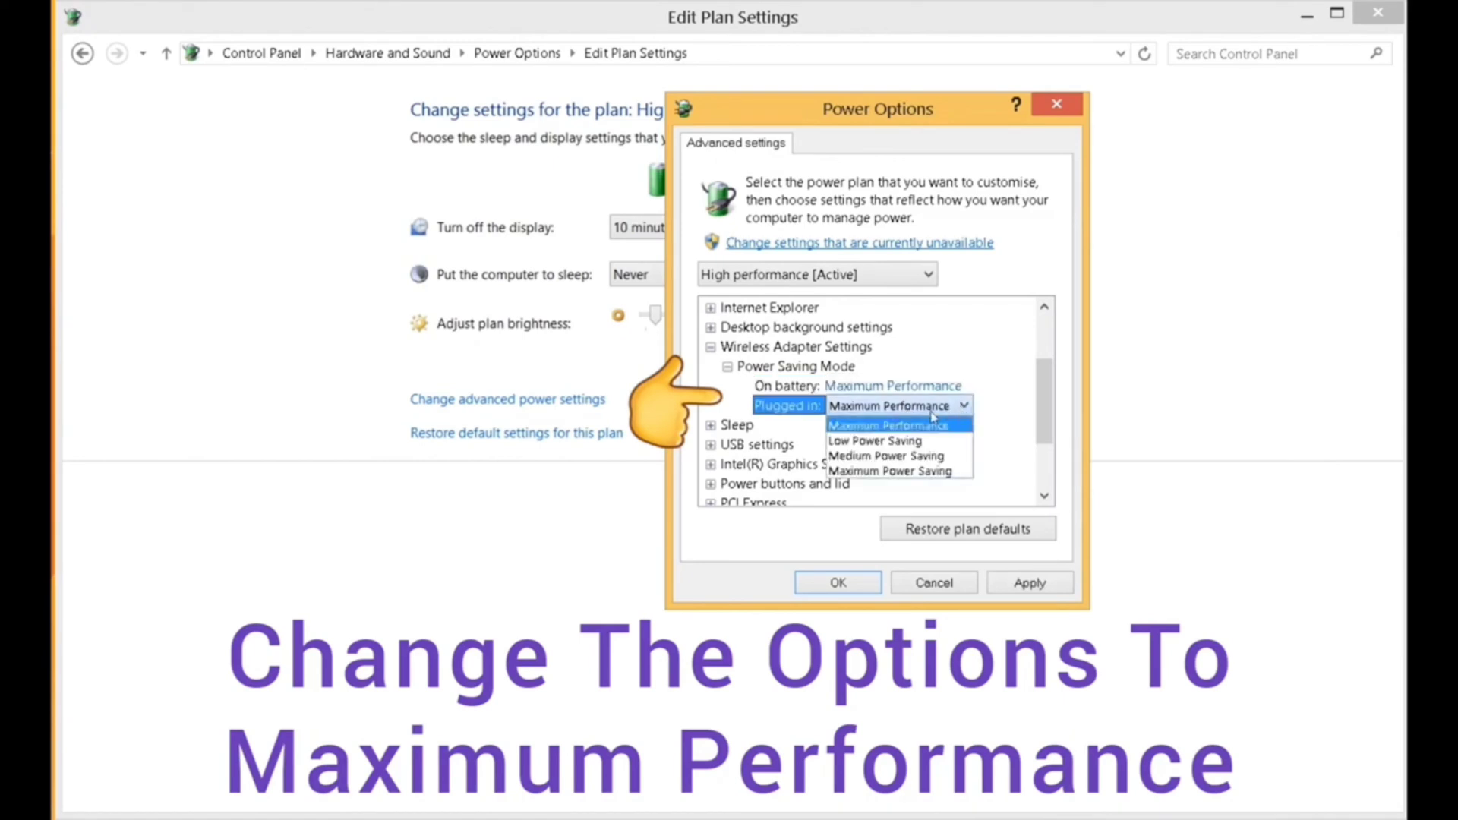
left_click(885, 430)
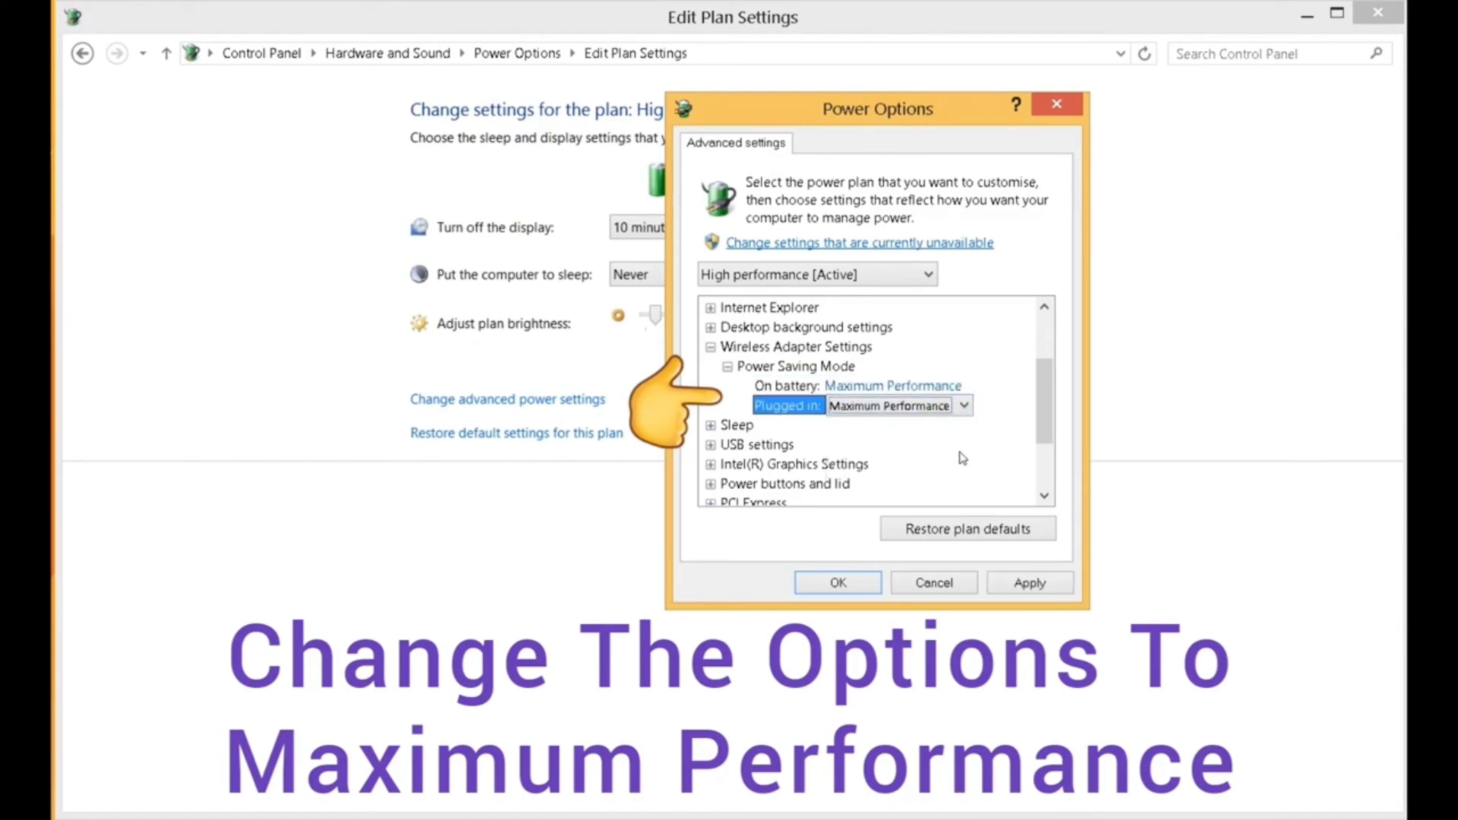
left_click(1030, 585)
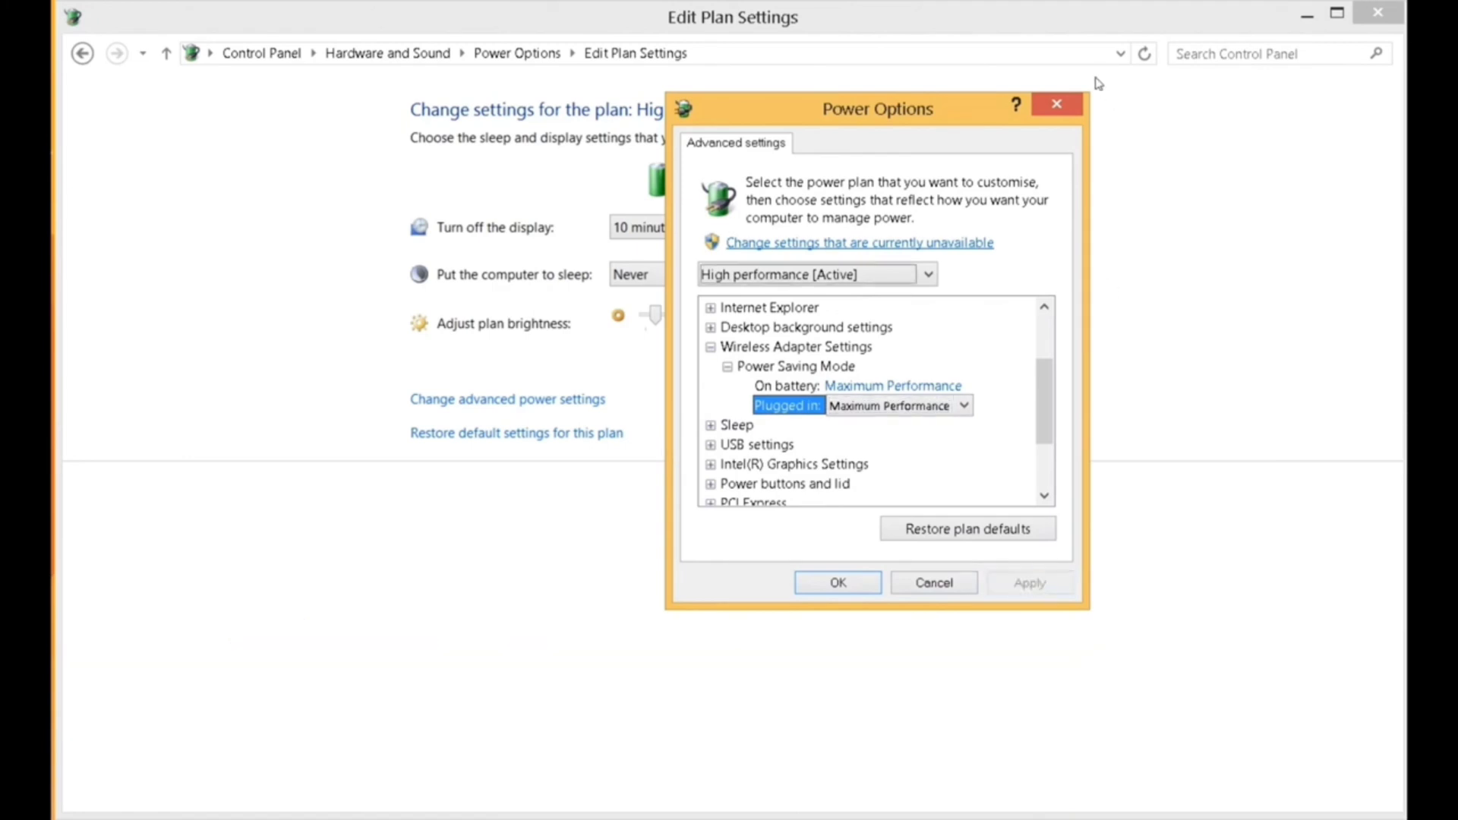
left_click(1061, 111)
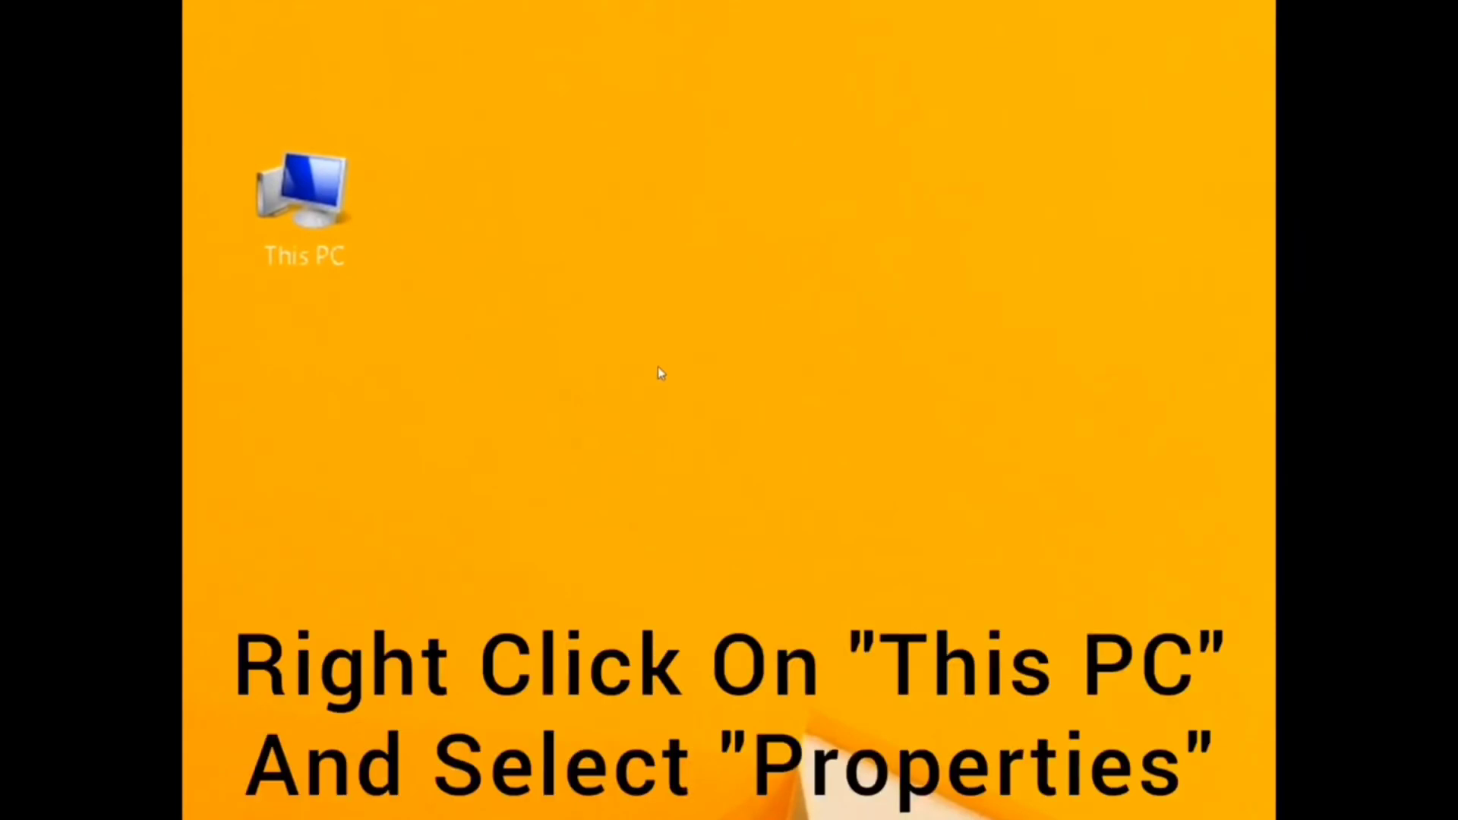
- Open the system properties of This PC and launch Device Manager from there
right_click(333, 205)
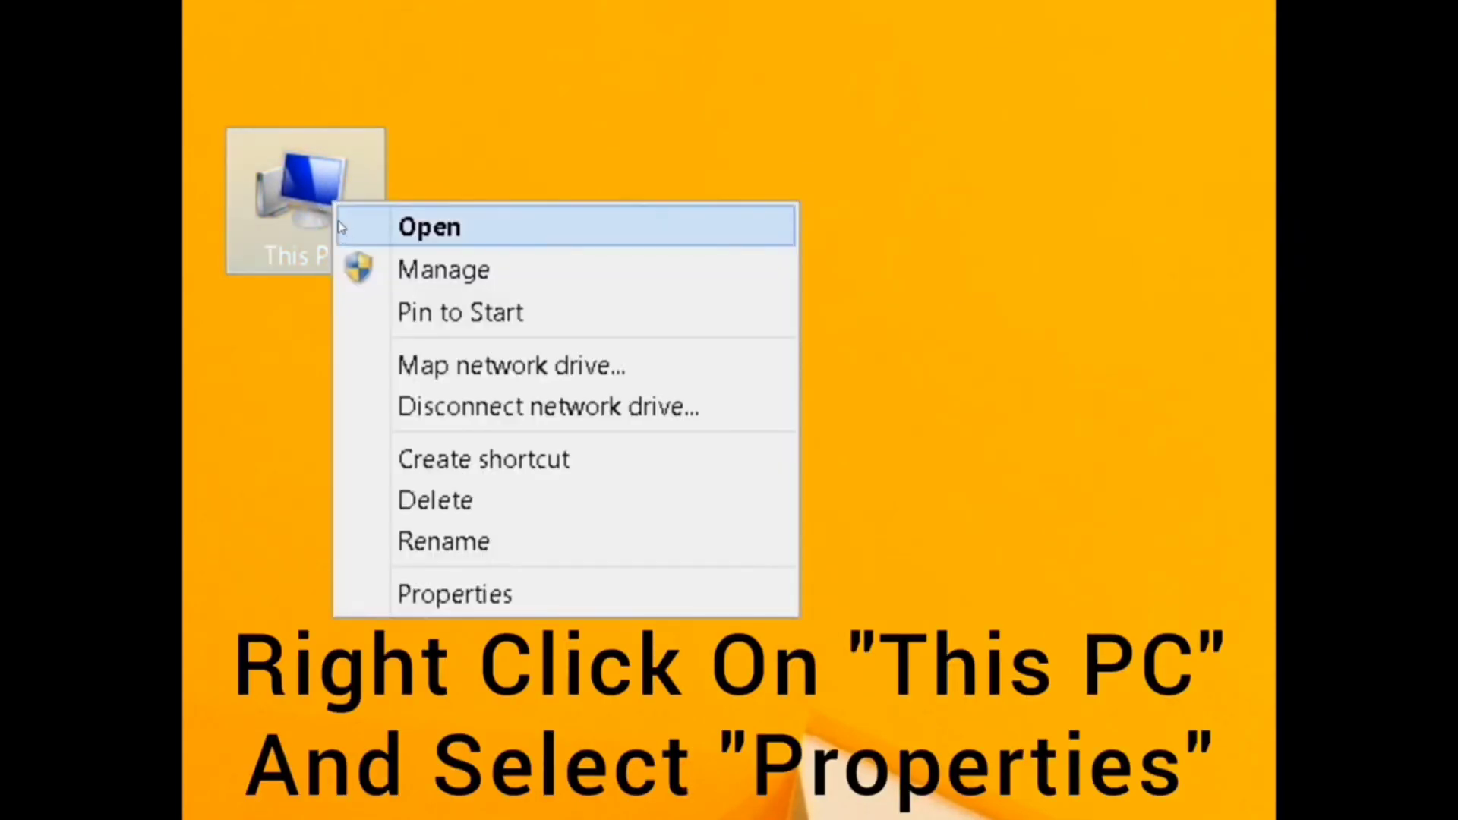
left_click(459, 582)
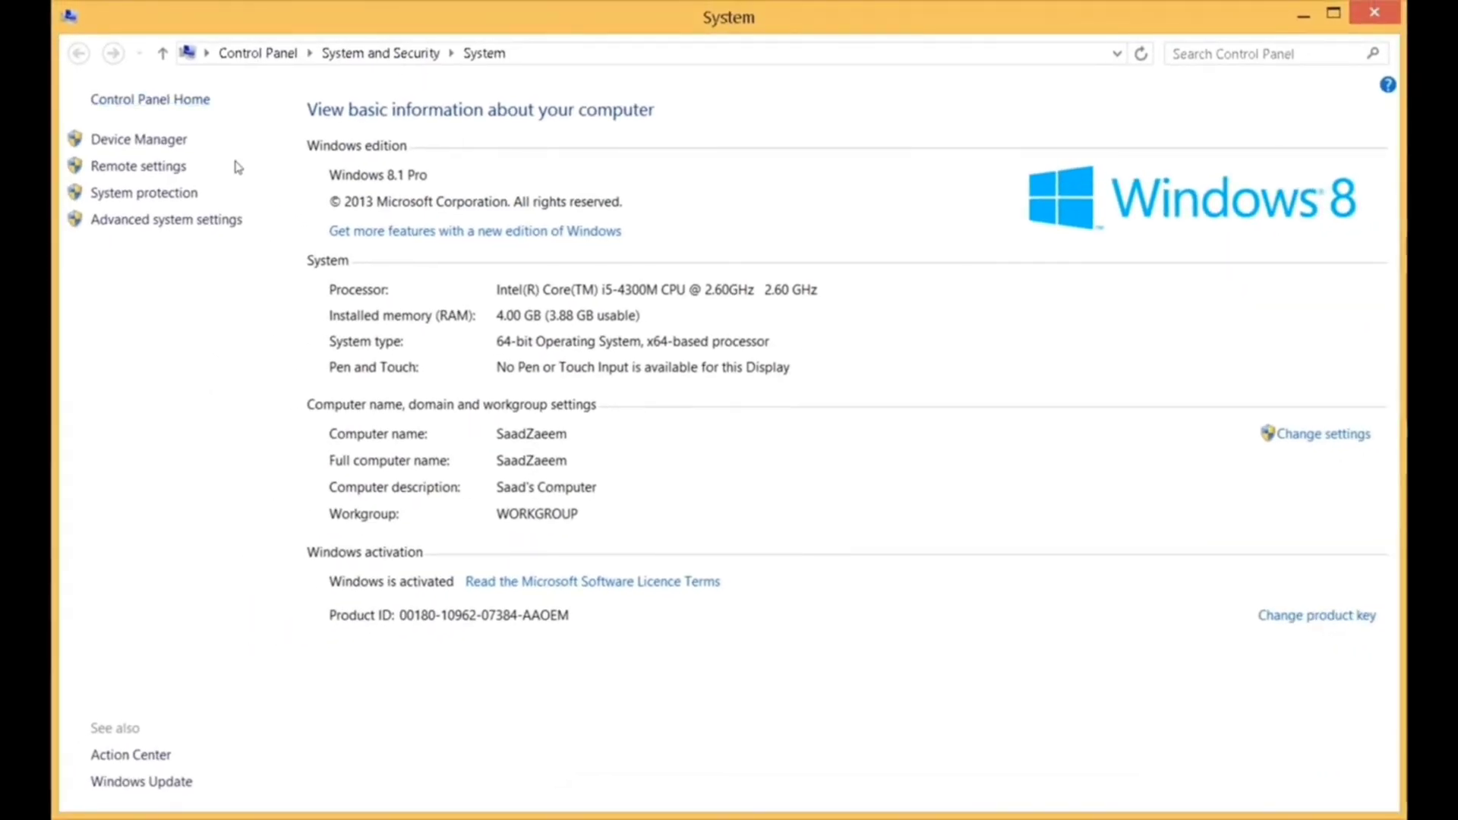
left_click(139, 139)
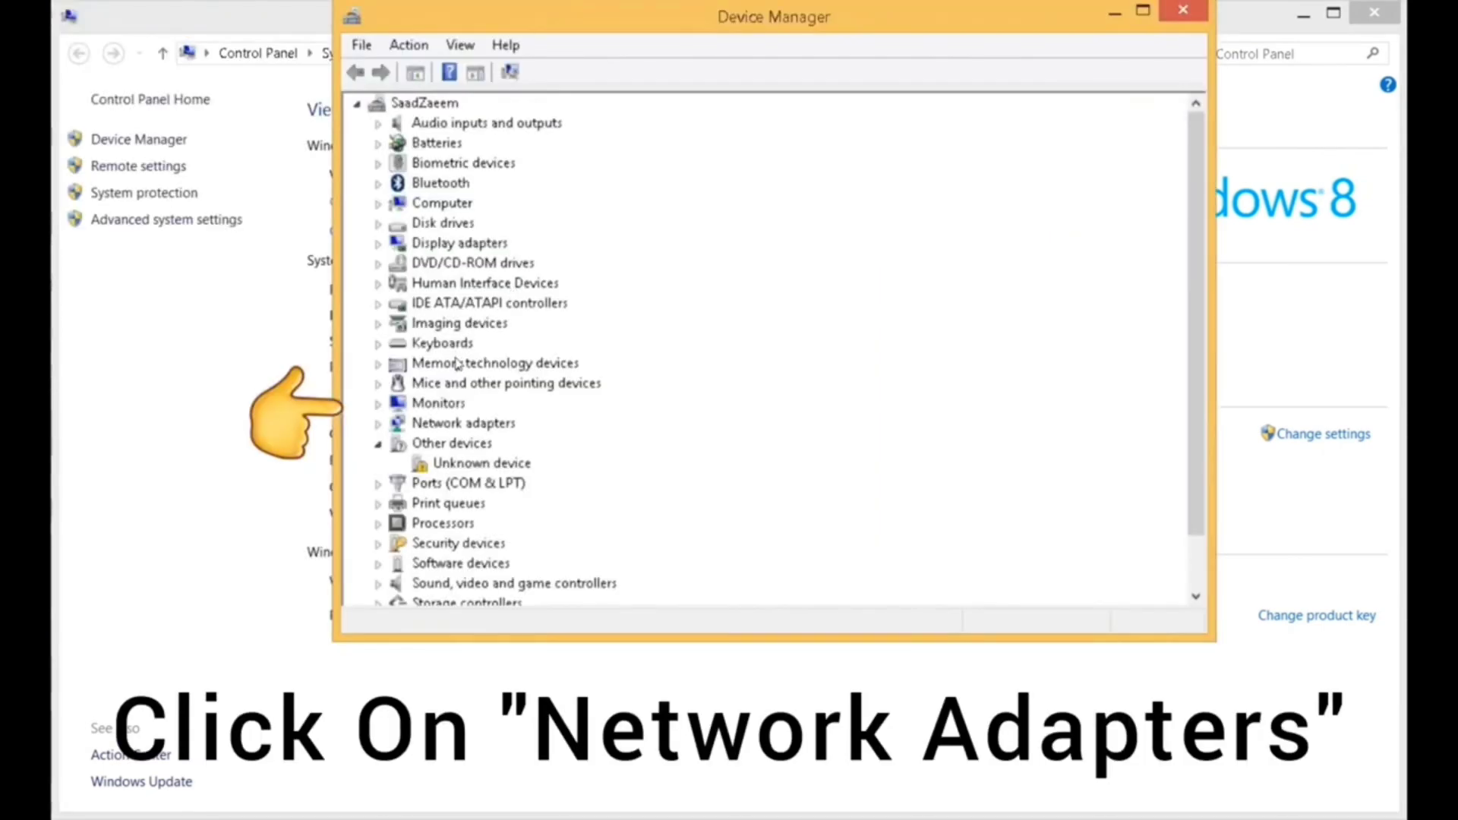
- Uninstall the Intel(R) Dual Band Wireless-AC 7260 network adapter, scan for hardware changes and close Device Manager
left_click(454, 424)
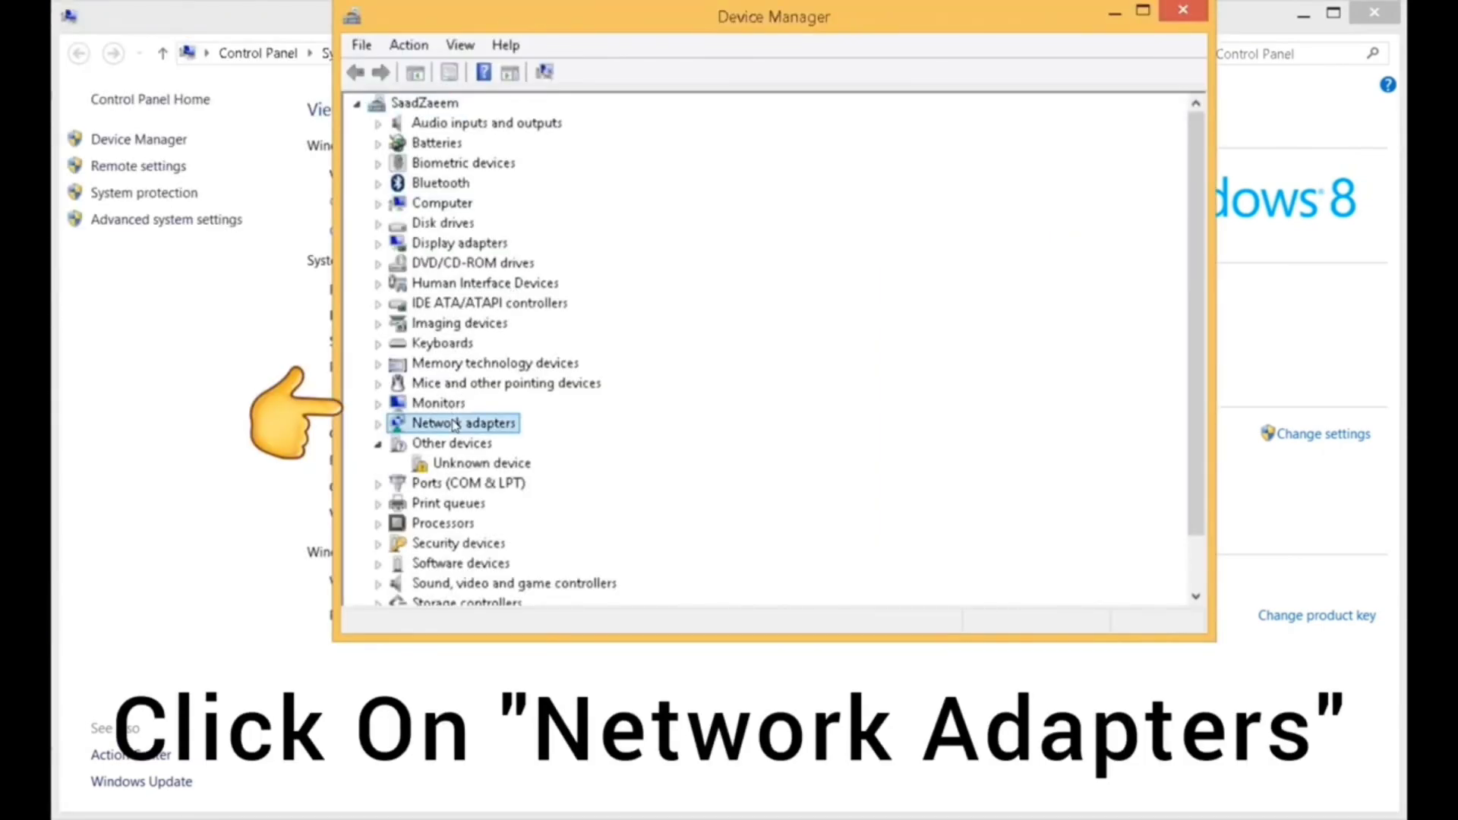
double_click(454, 423)
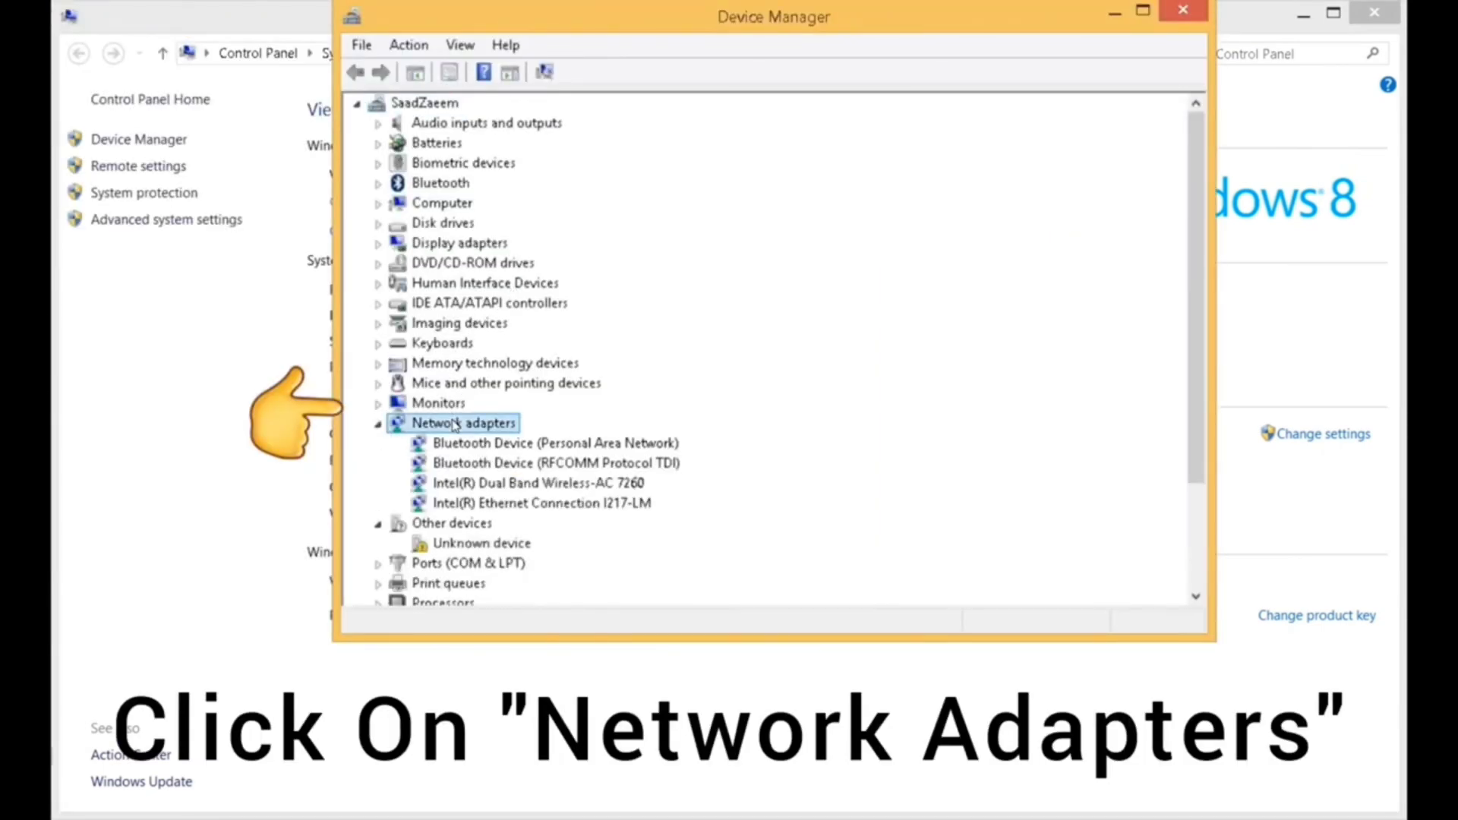
left_click(467, 486)
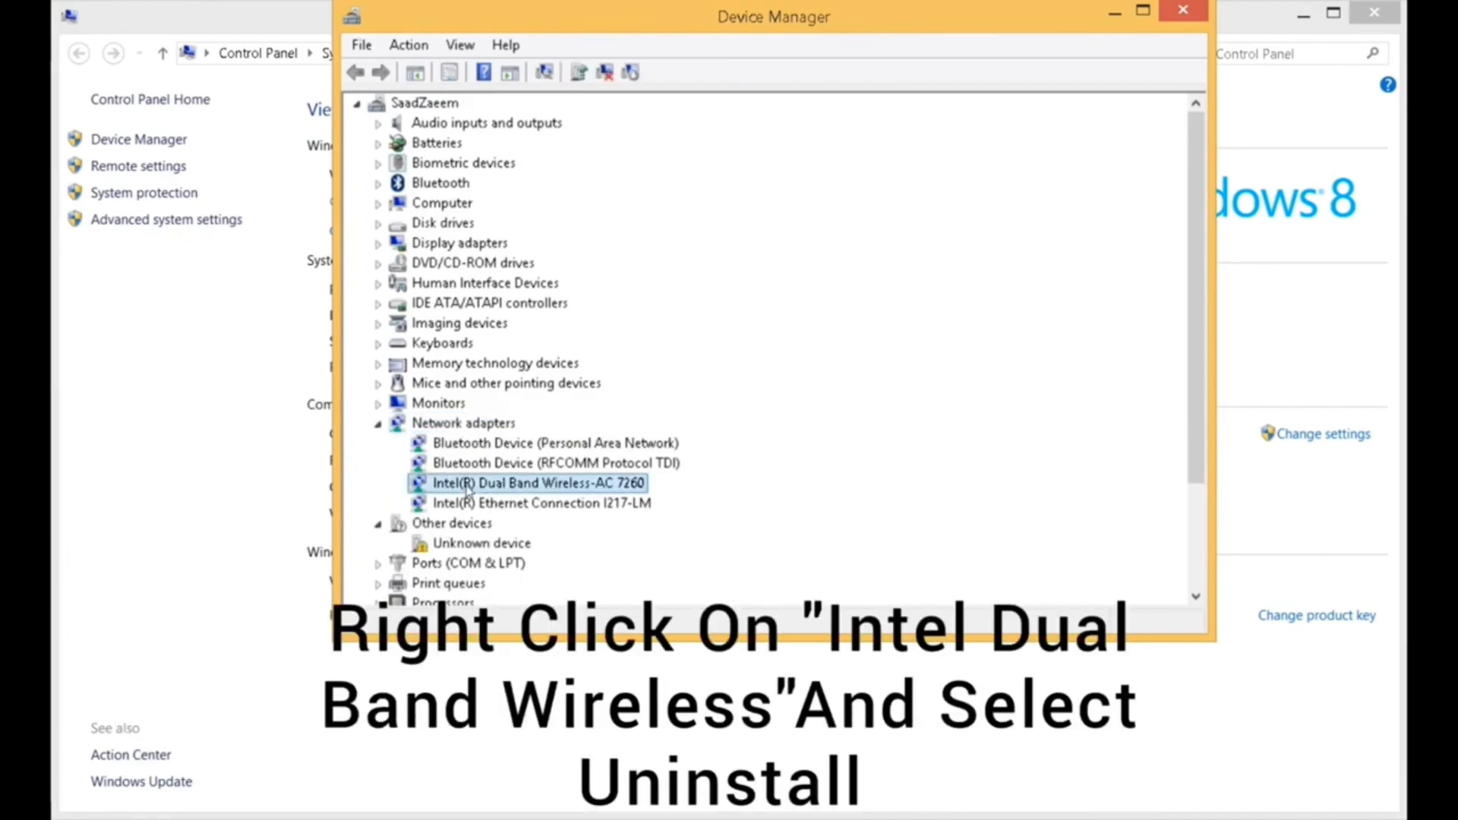
right_click(516, 491)
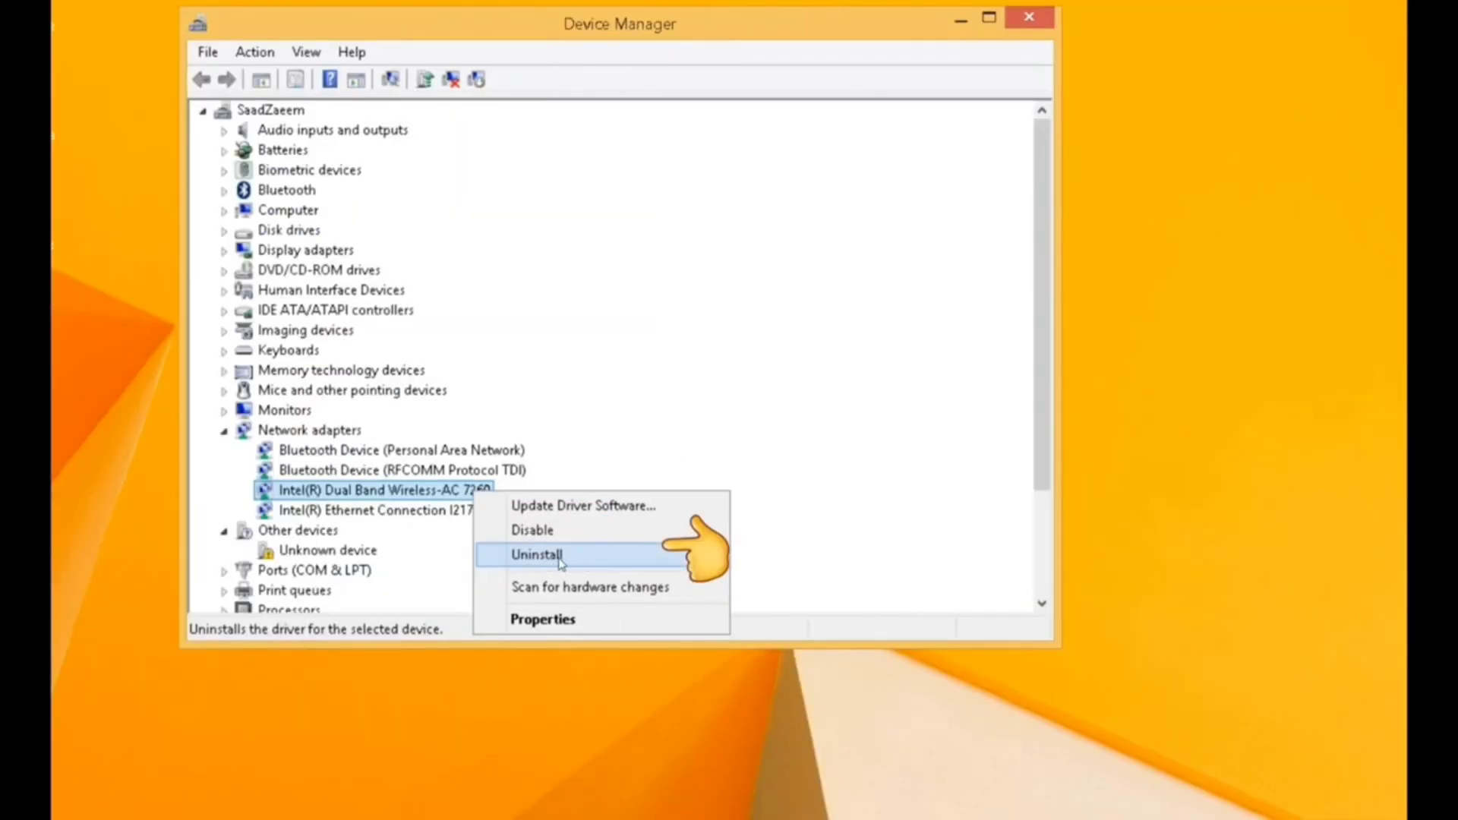
left_click(607, 560)
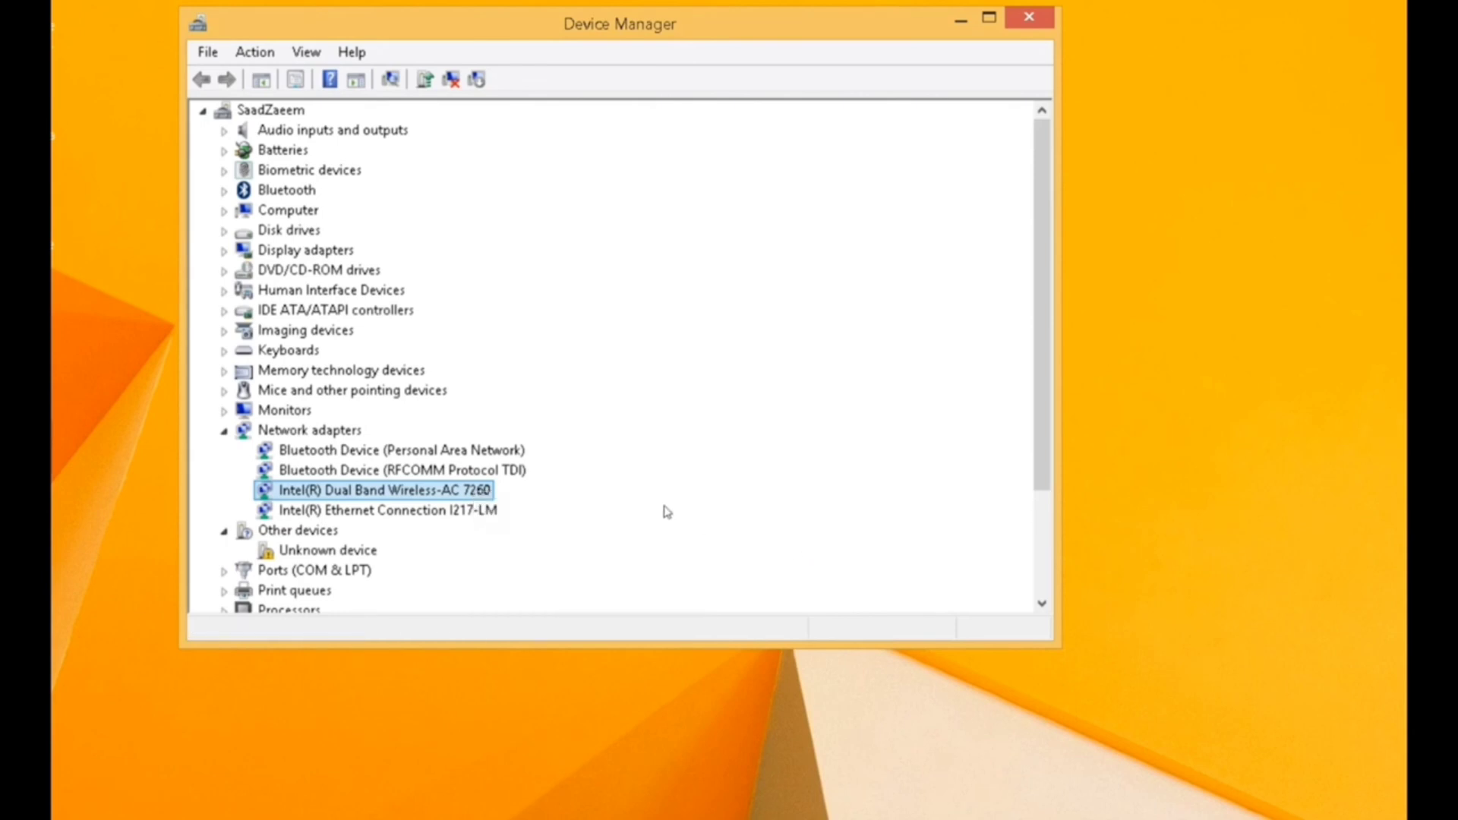
left_click(391, 80)
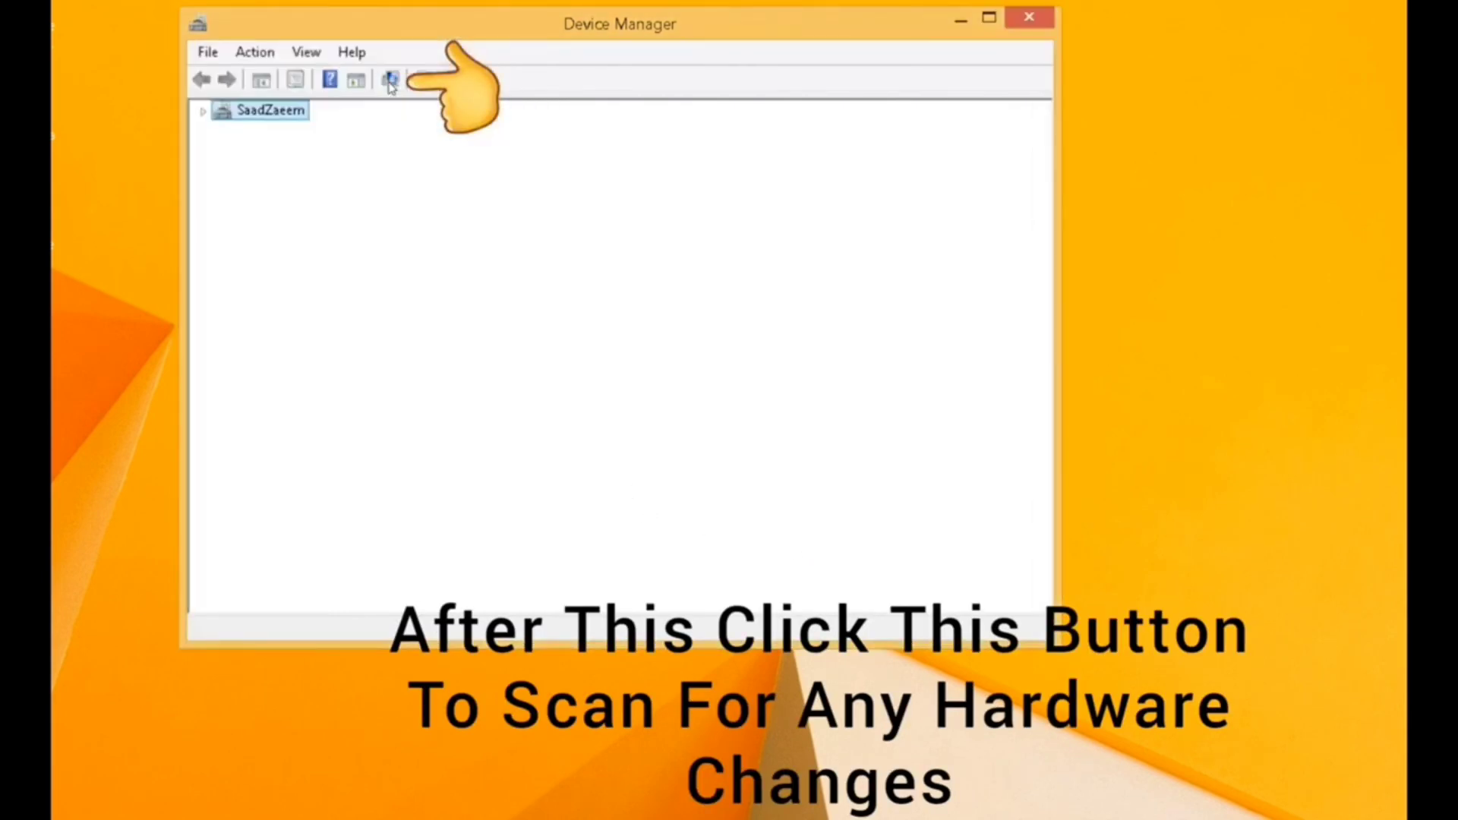
left_click(1030, 20)
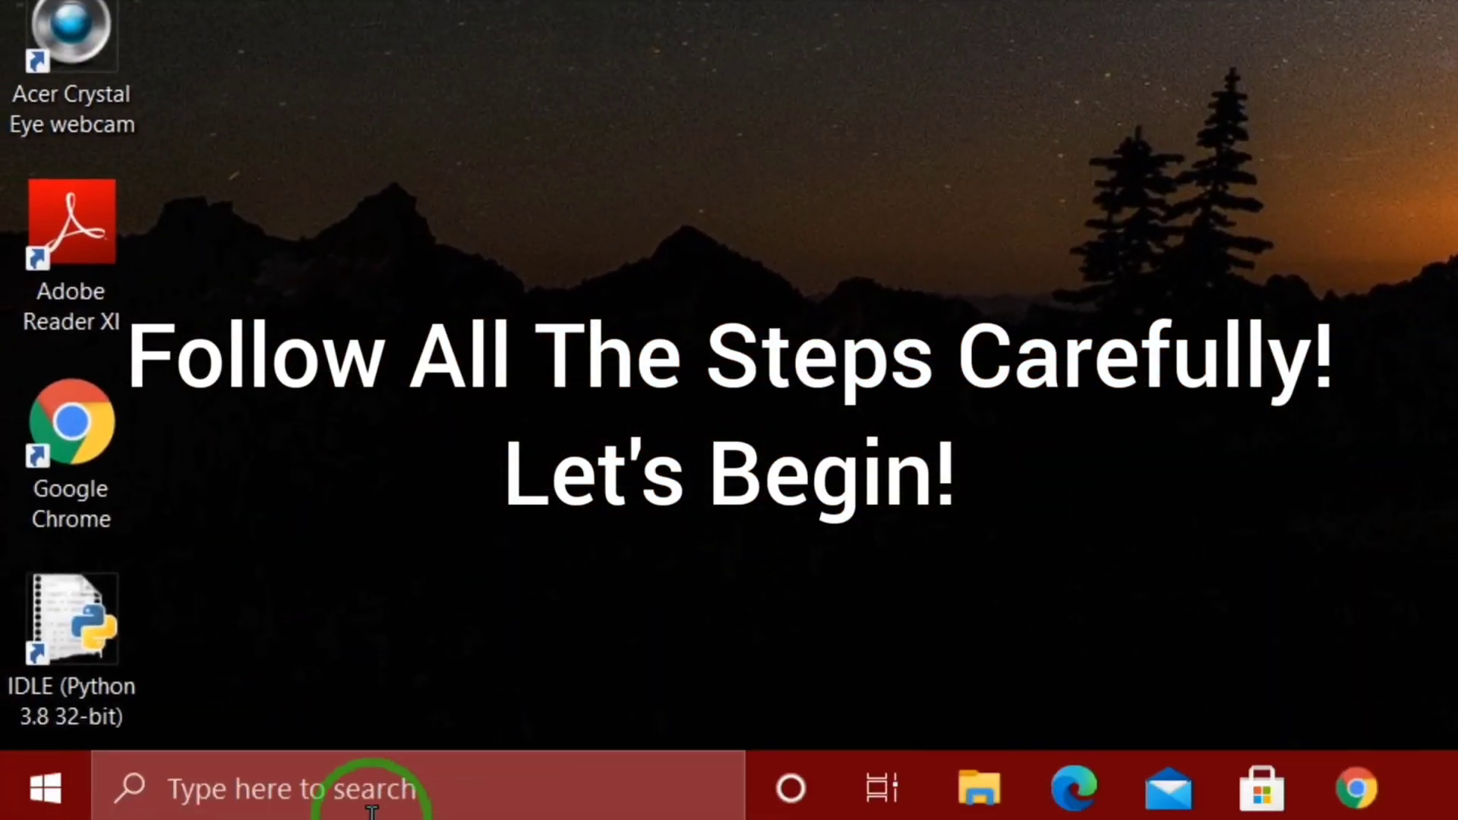
- Find and open Control Panel on the Windows 10 desktop and go to the adapter settings of Network and Sharing Center
left_click(400, 793)
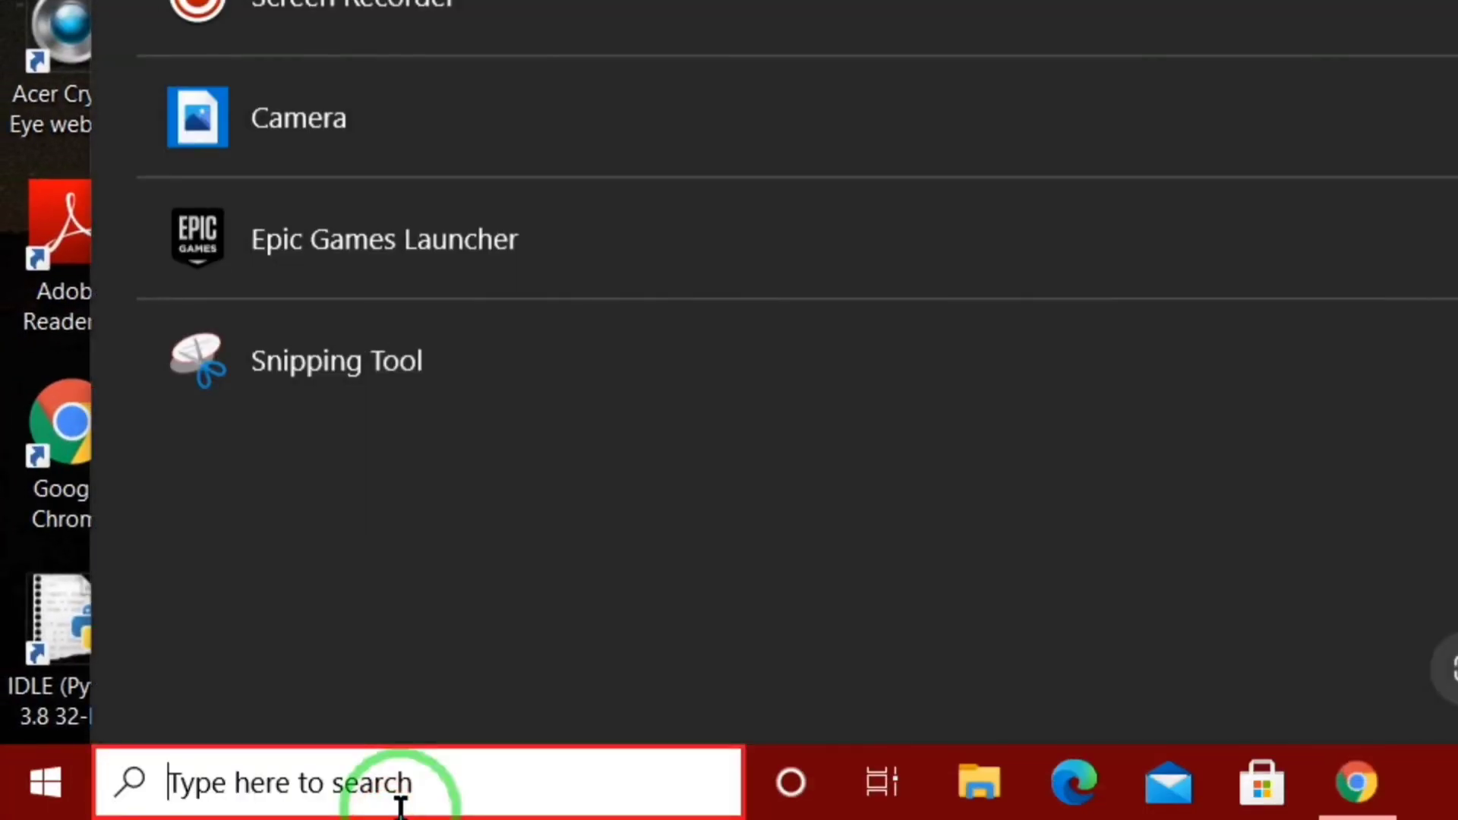
type("Control")
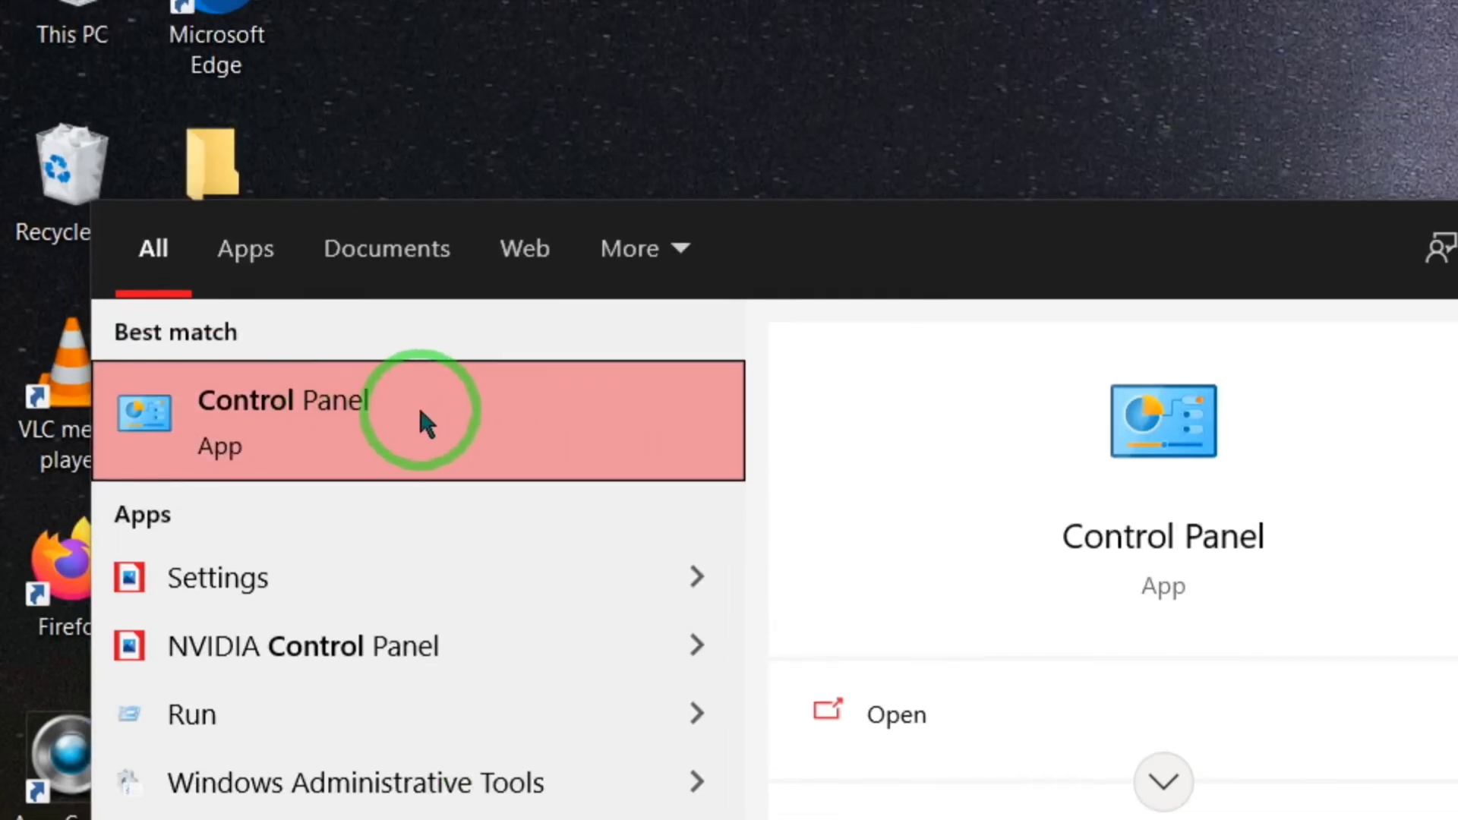
left_click(426, 424)
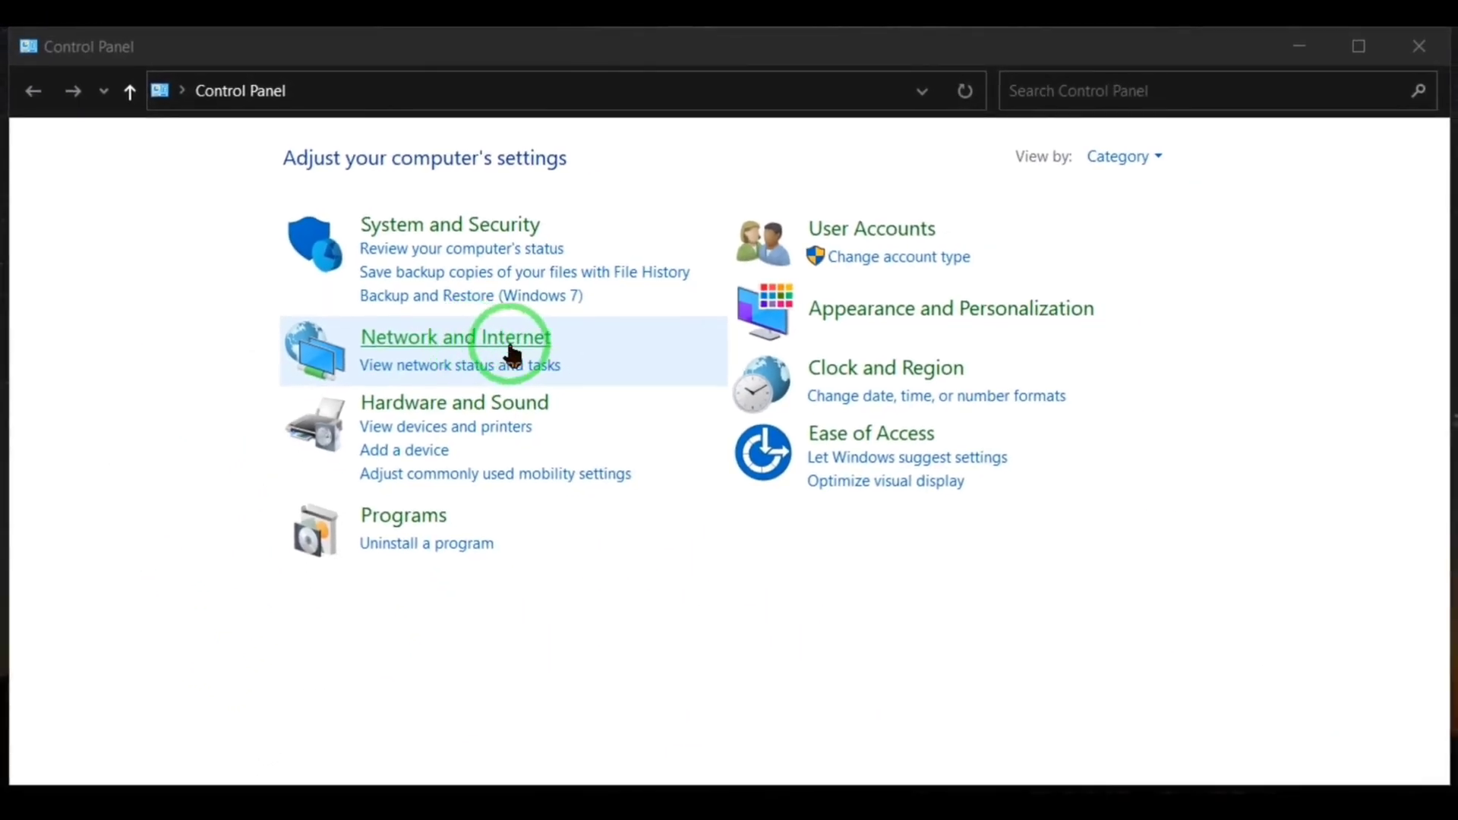
left_click(511, 353)
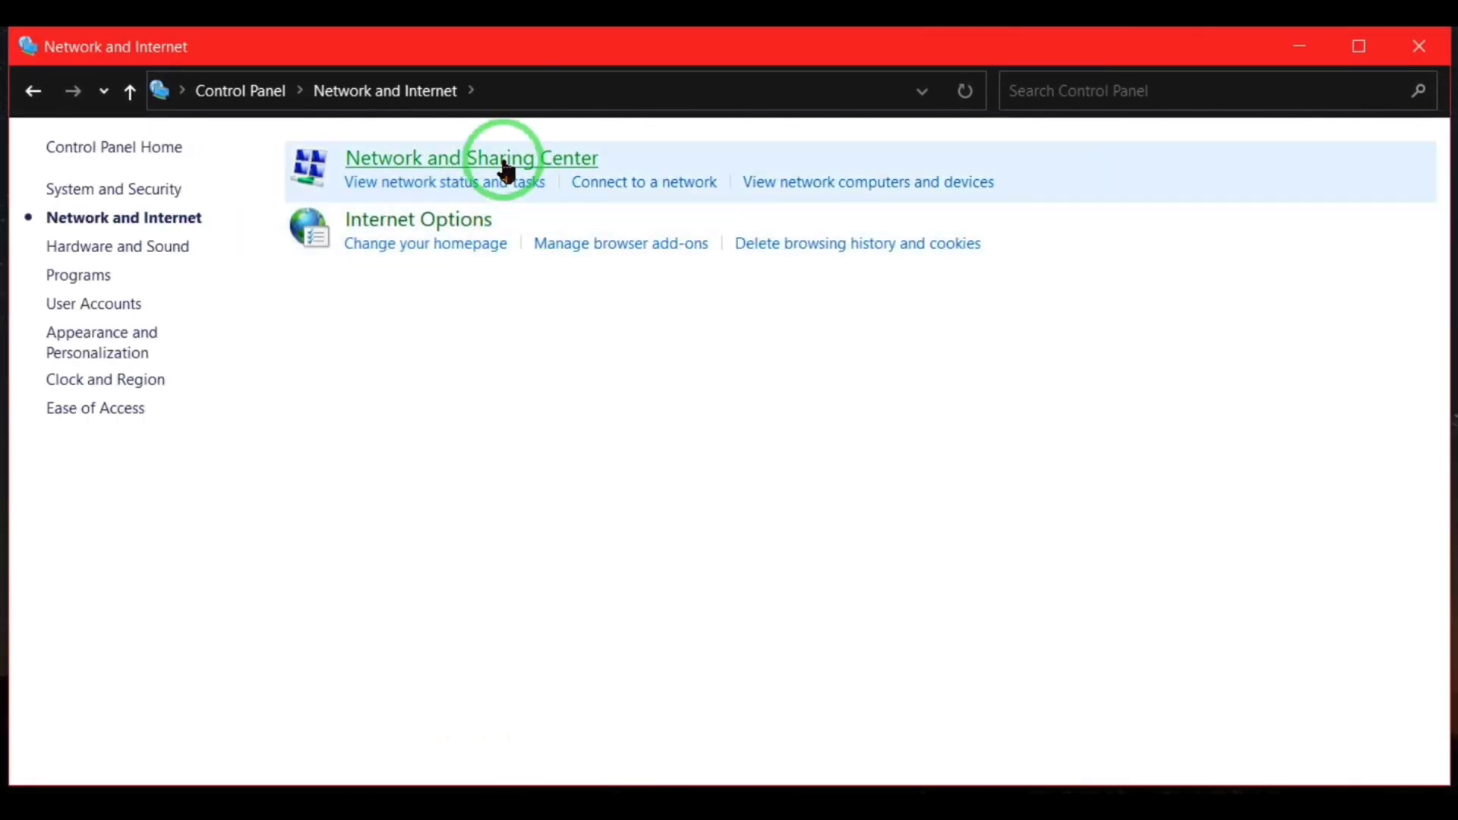
left_click(504, 163)
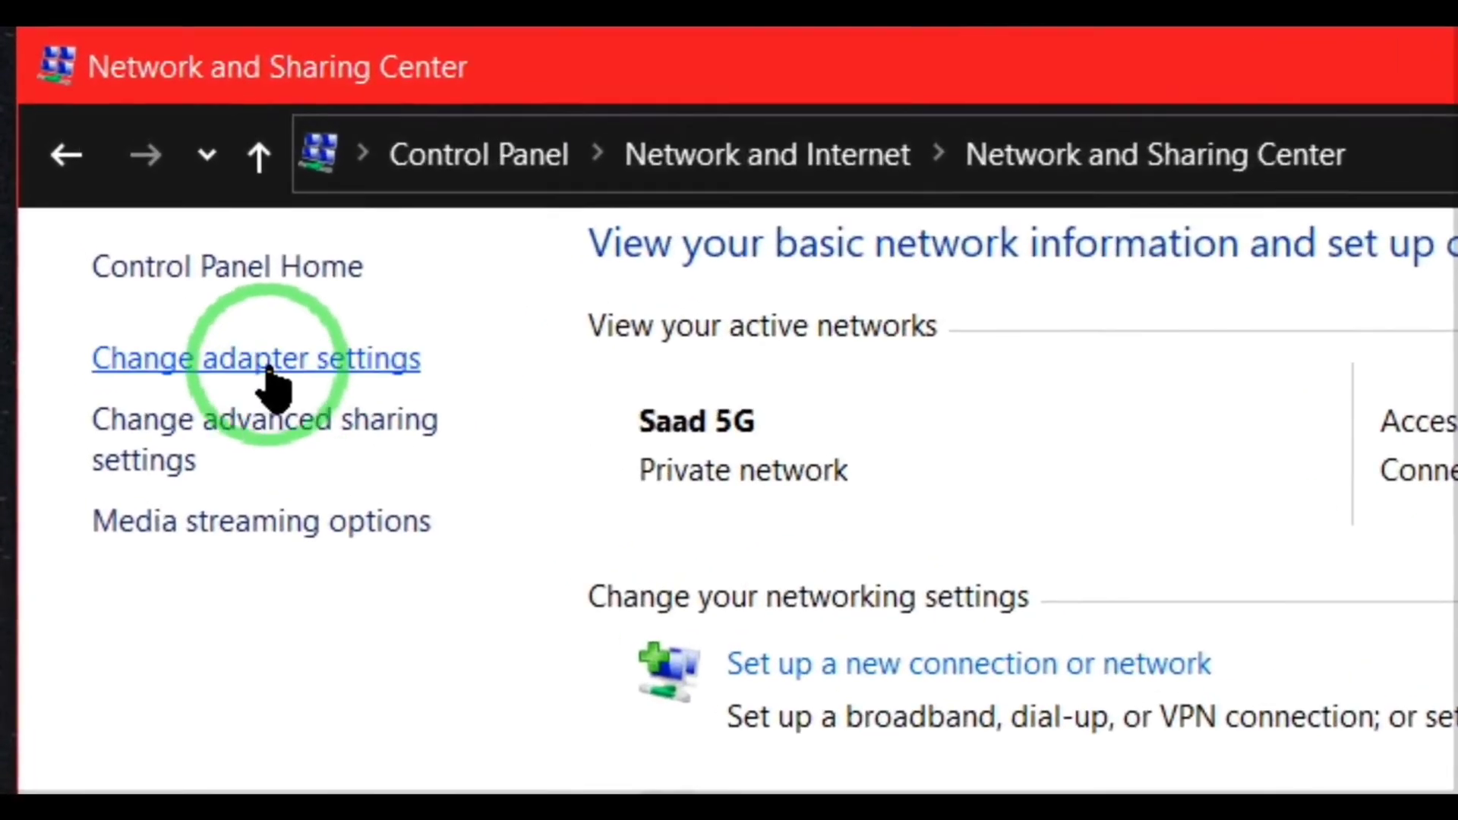
left_click(161, 196)
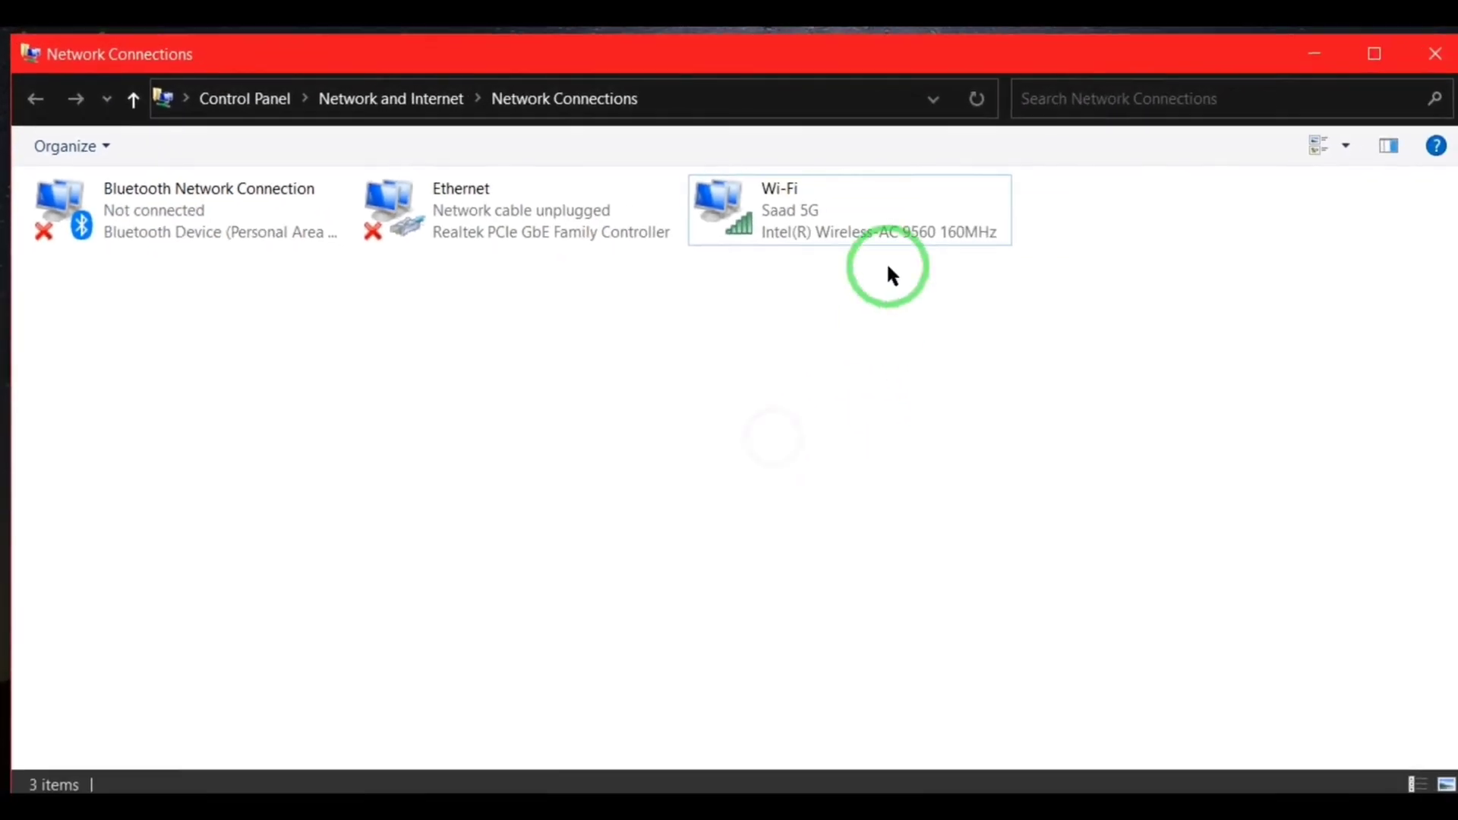
- Disable Internet Protocol Version 6 (TCP/IPv6) in the Wi-Fi connection's properties, confirm it and close Network Connections
left_click(824, 206)
right_click(826, 214)
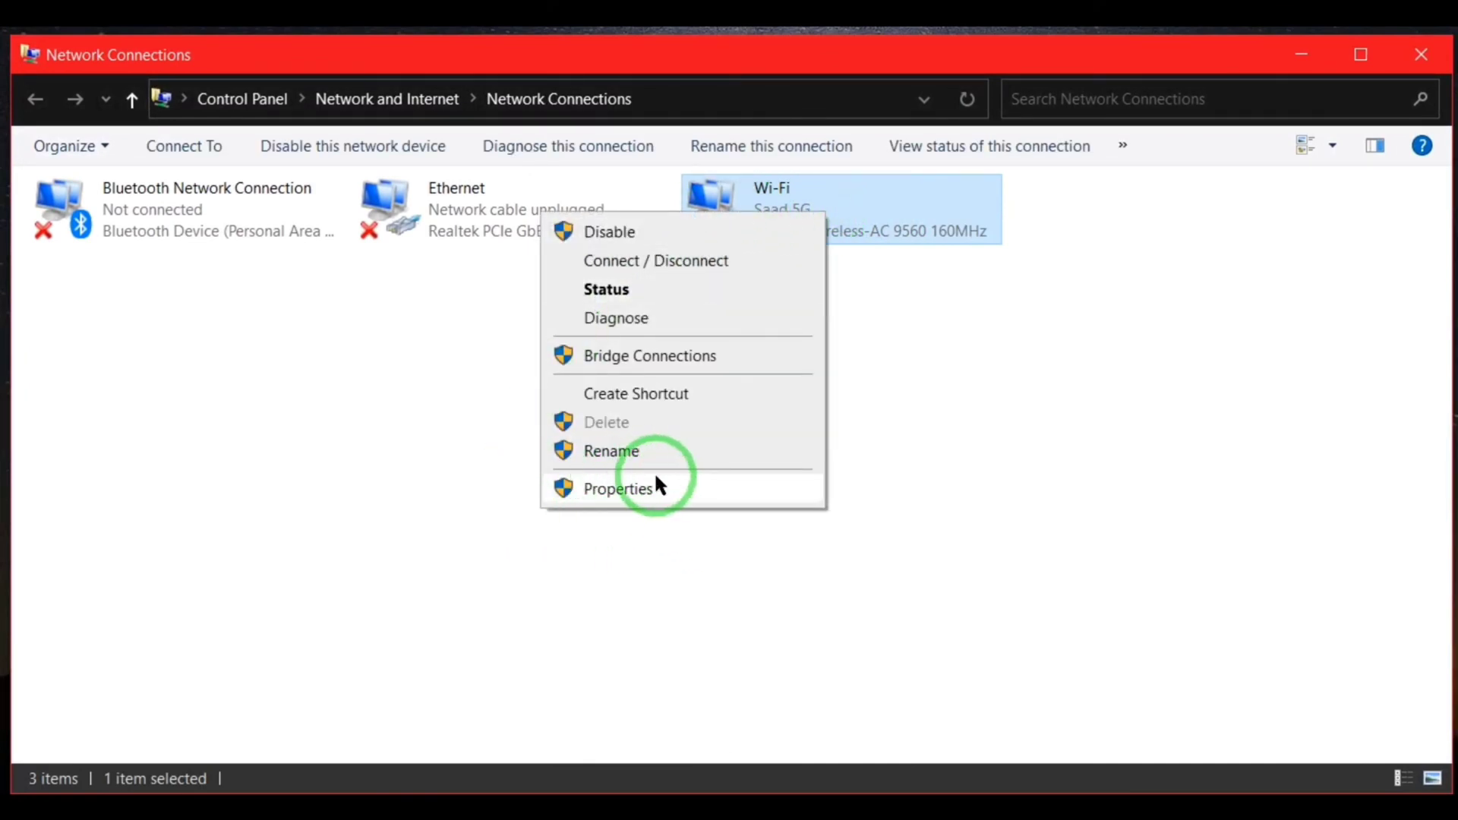
left_click(640, 486)
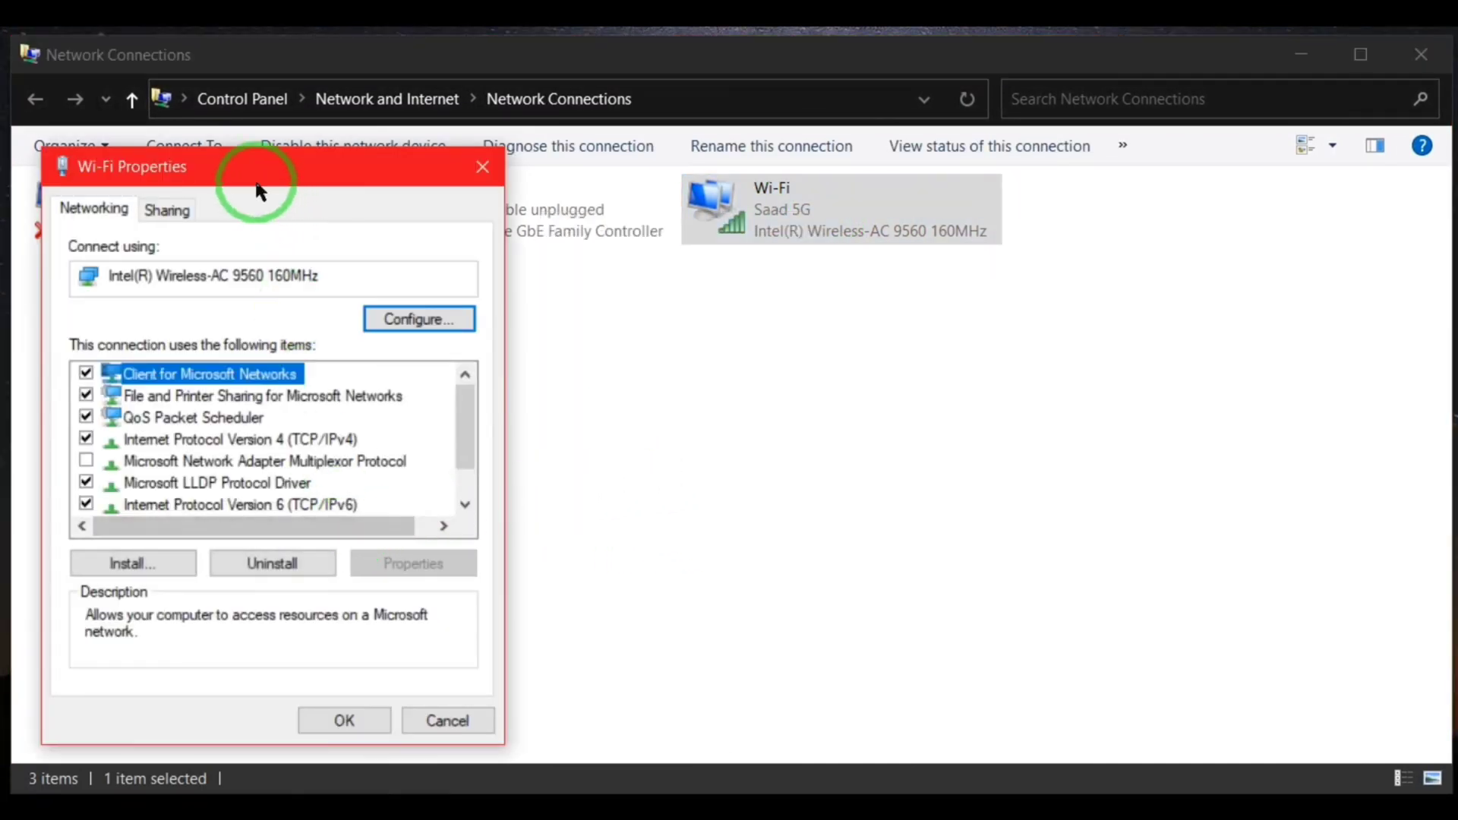
left_click_drag(261, 177, 1165, 157)
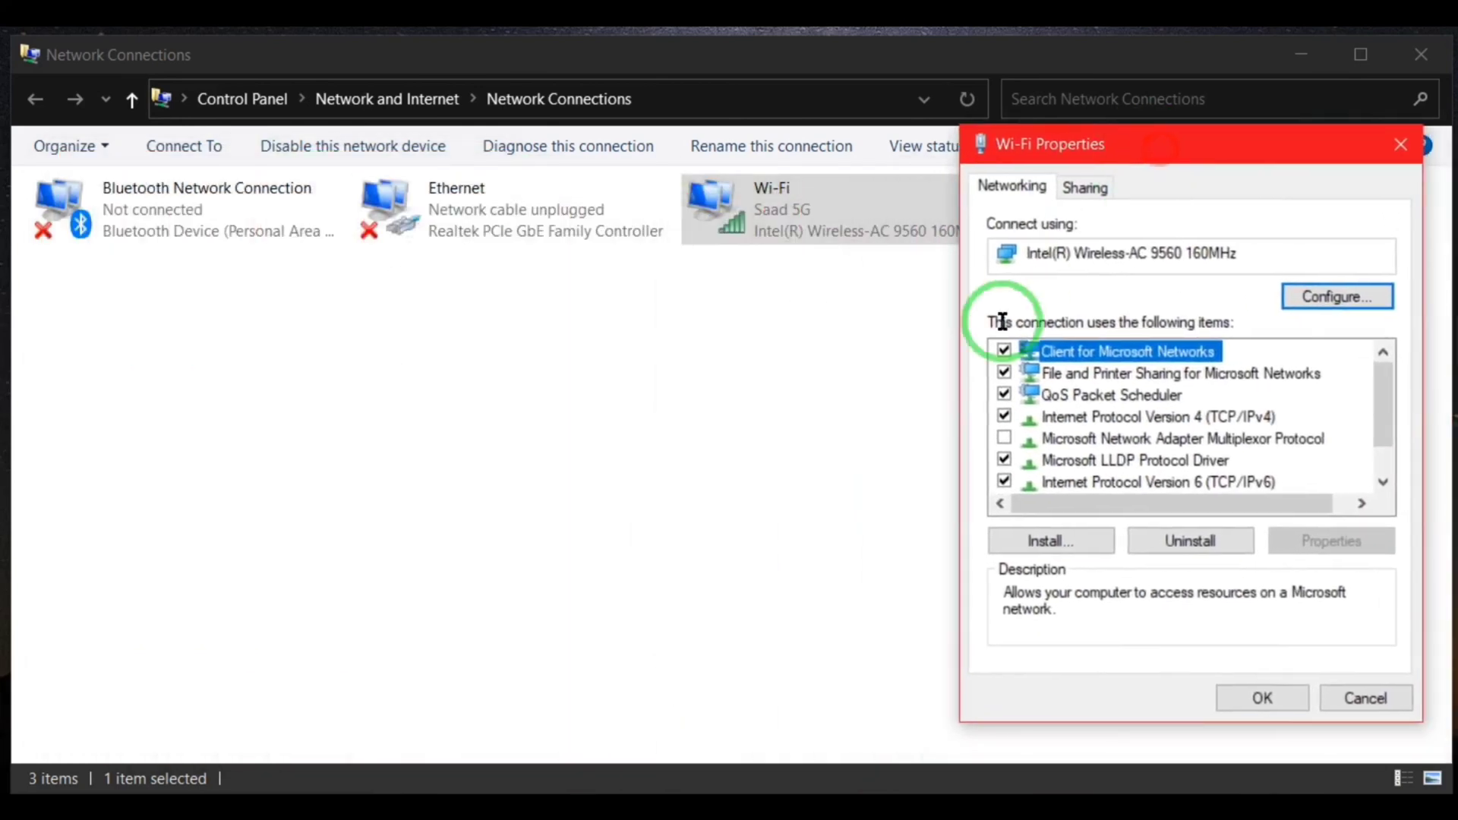
scroll(1235, 389, "down", 1)
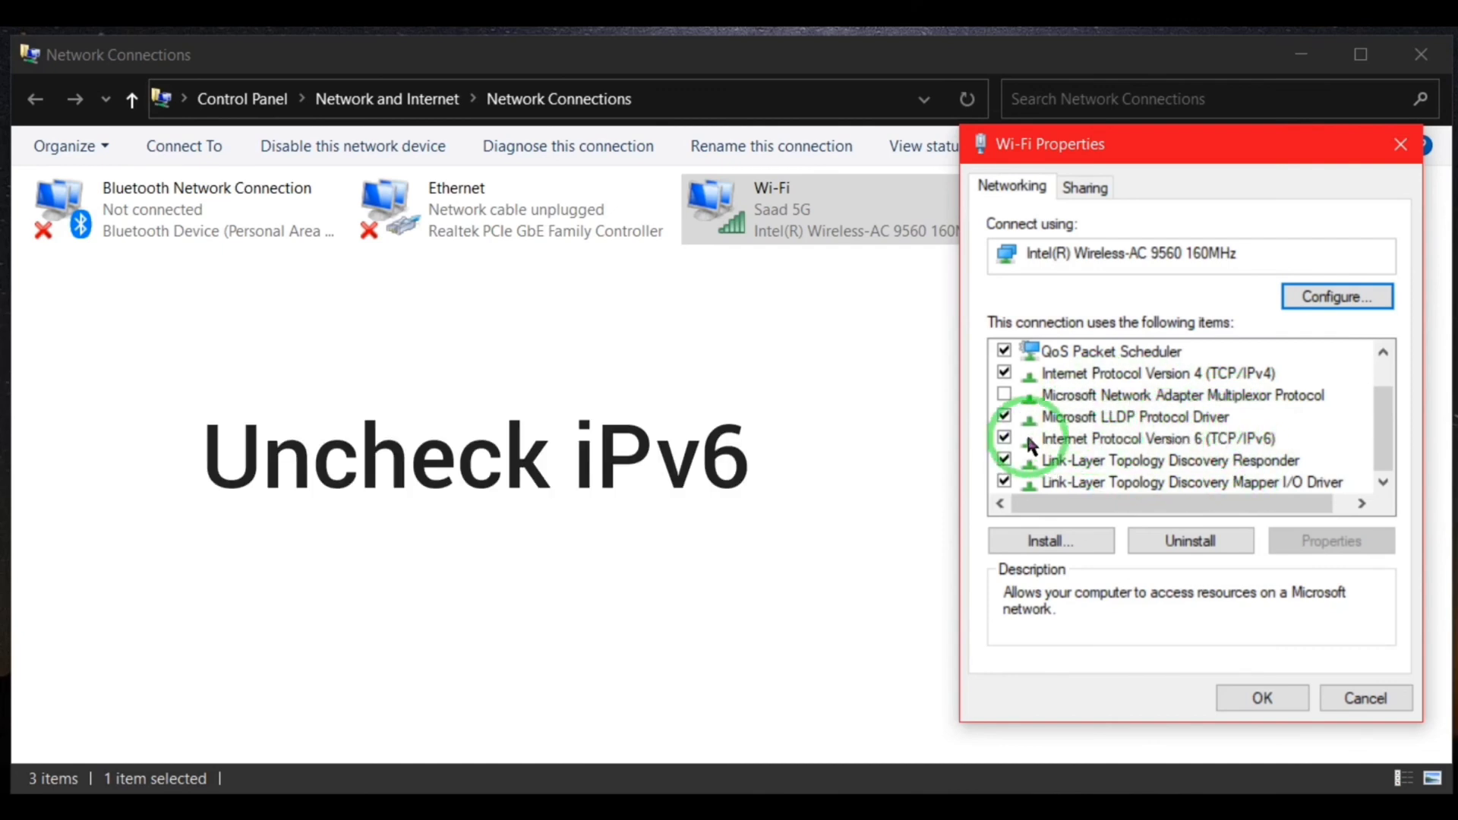
left_click(1006, 439)
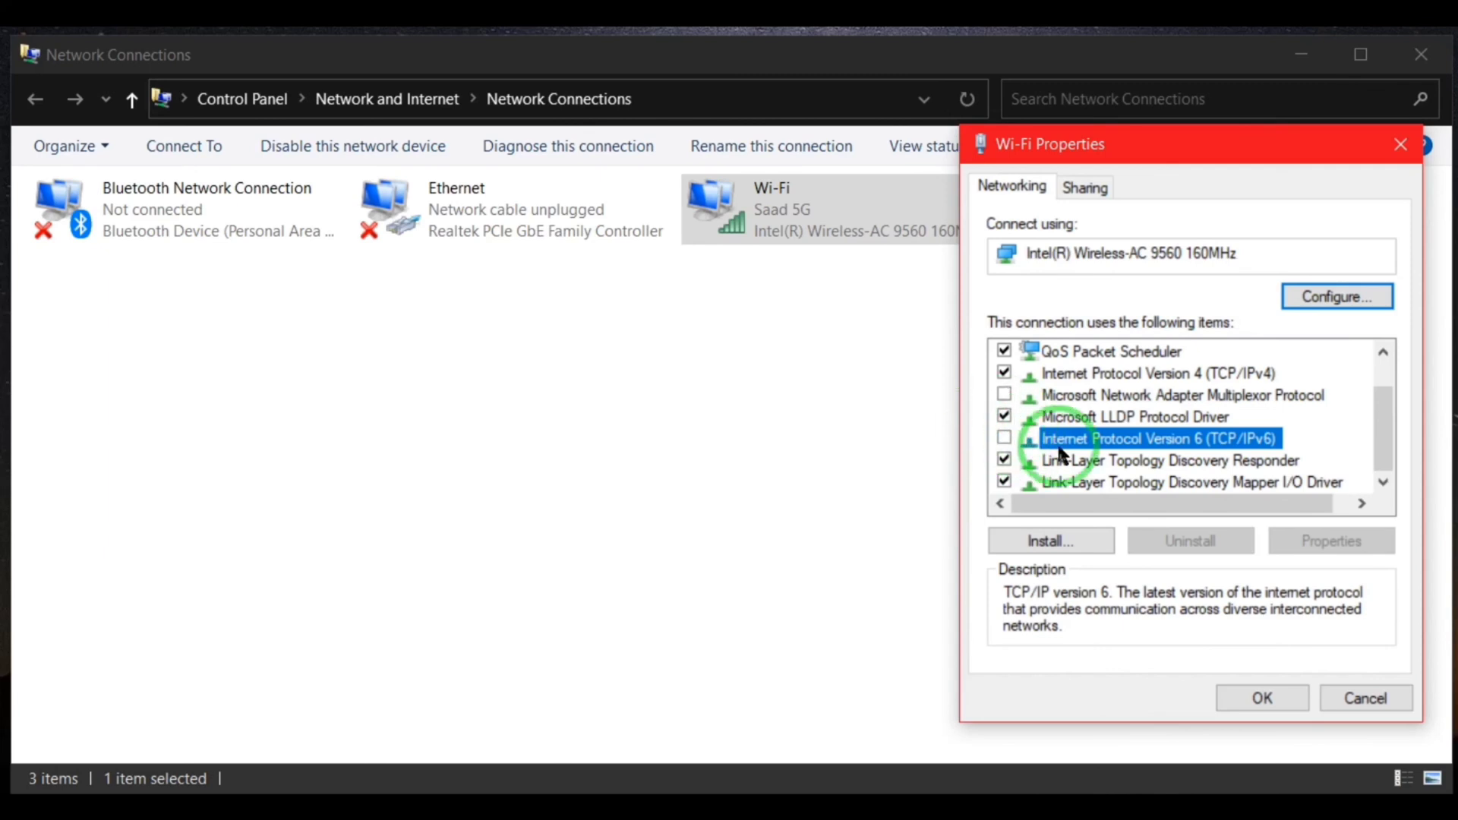
left_click(1249, 698)
left_click(960, 451)
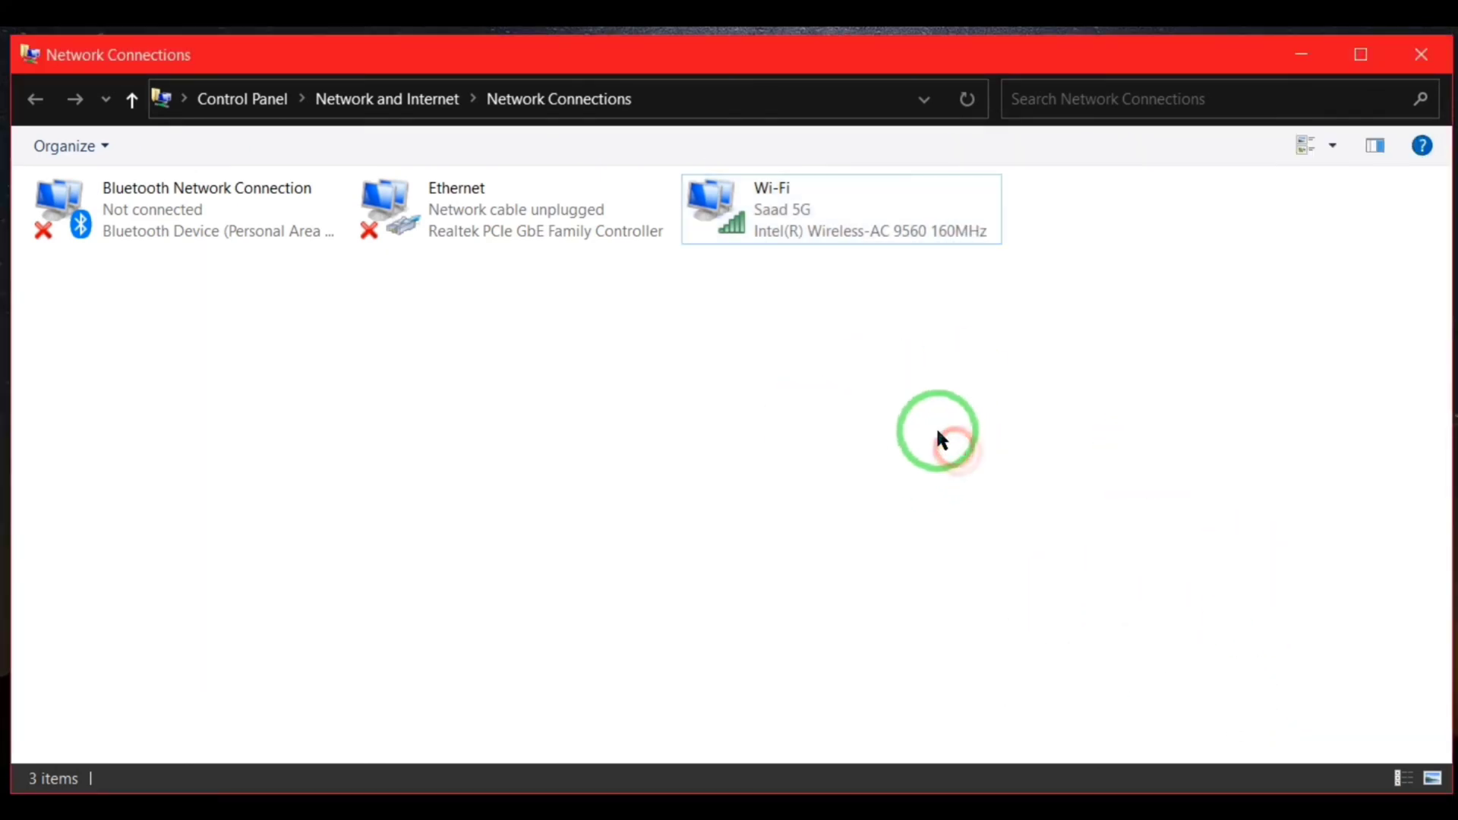
left_click(1419, 55)
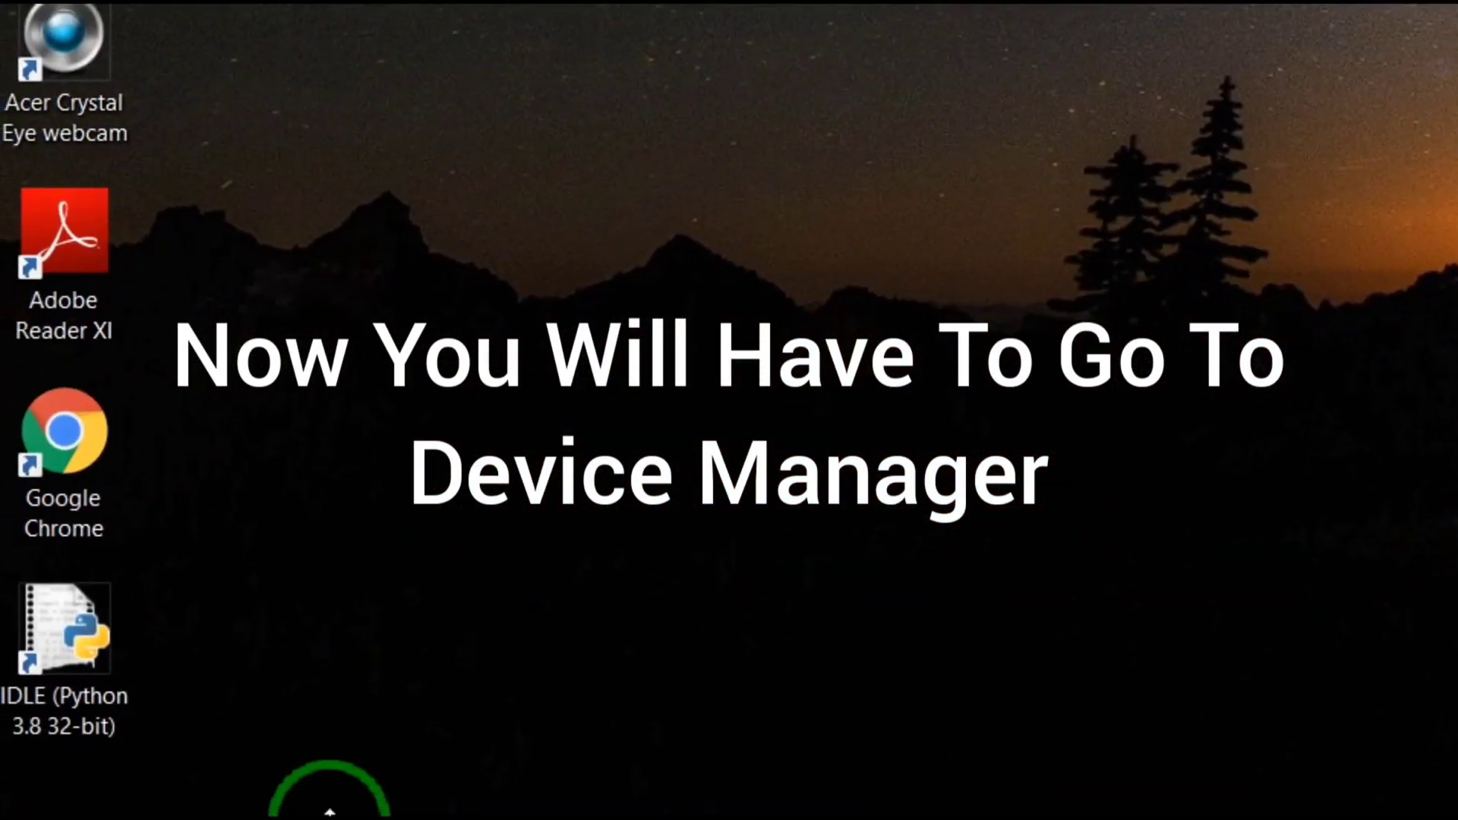
- Search Windows for Device Manager, open it and expand the Network adapters category
left_click(319, 794)
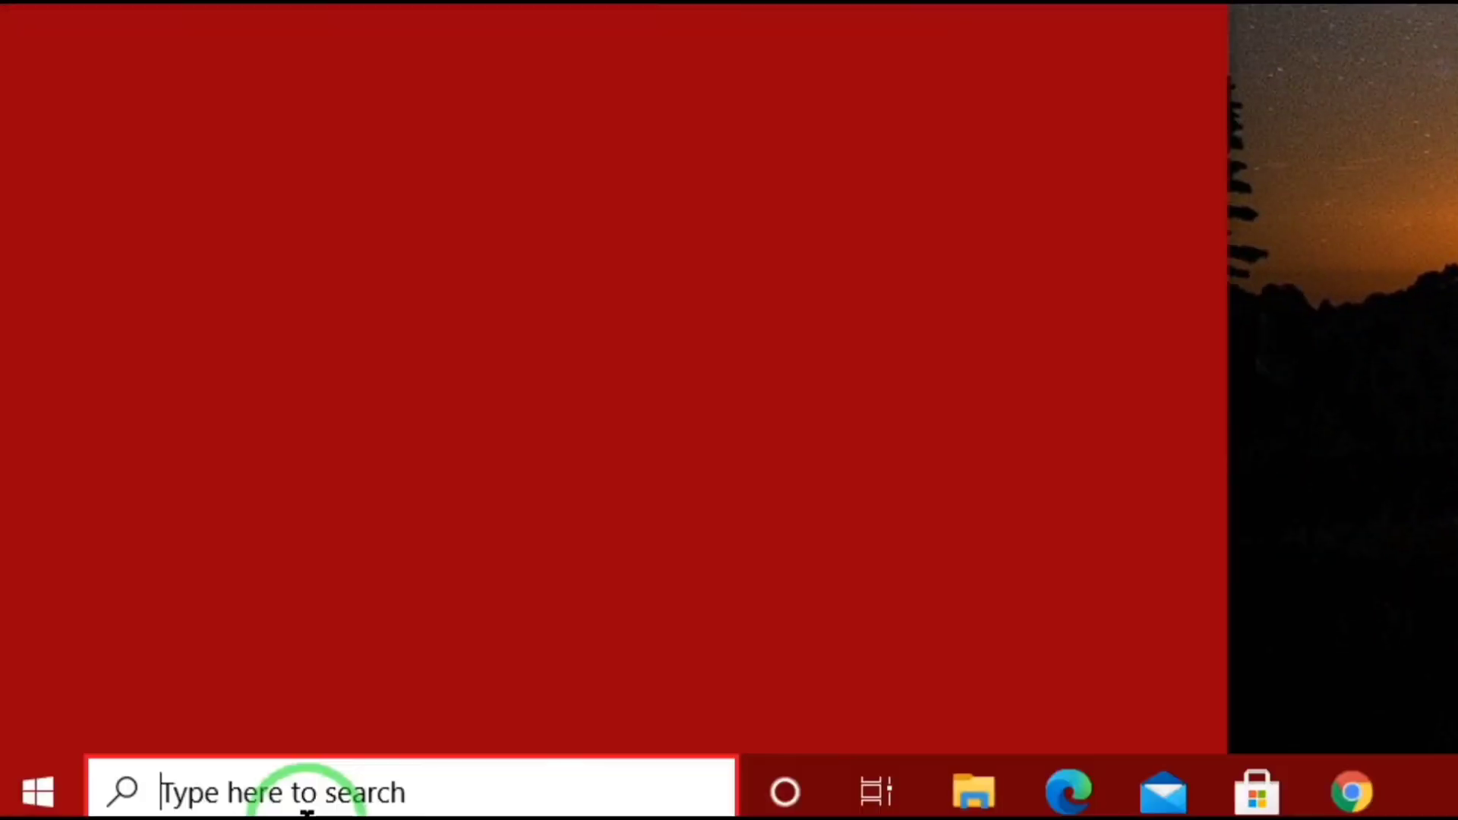
type("Dev")
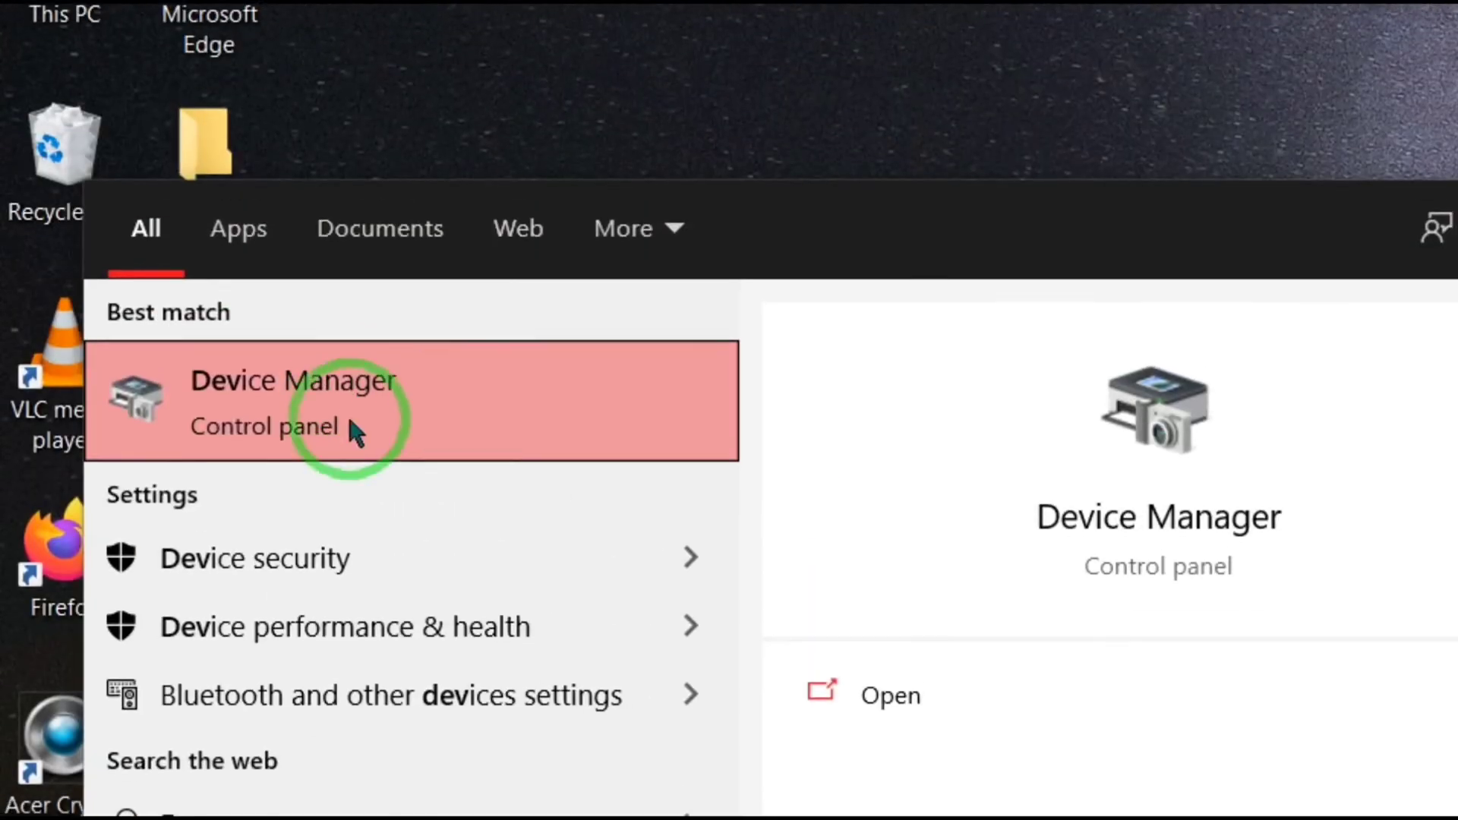
left_click(397, 417)
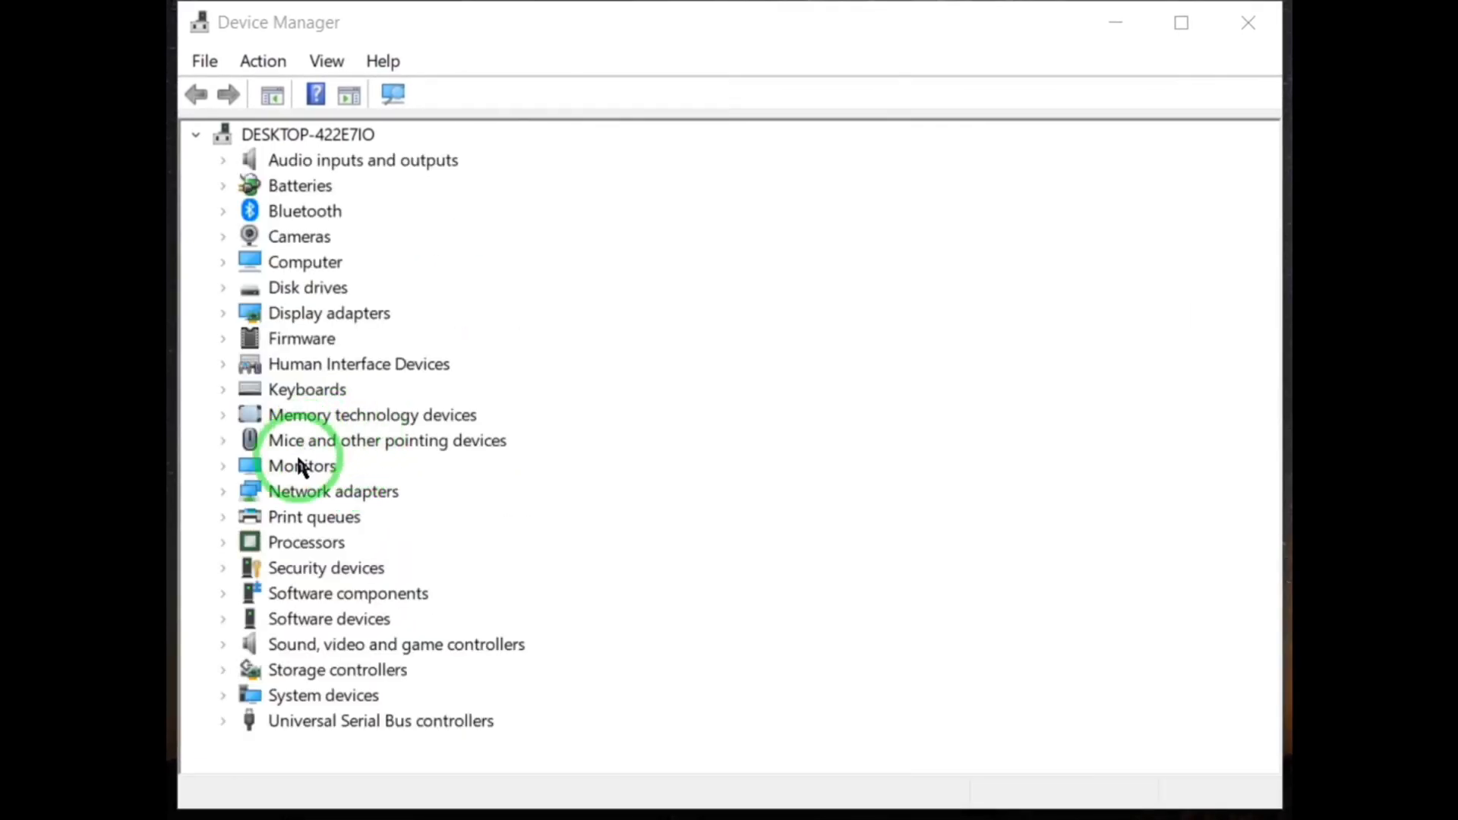
left_click(223, 491)
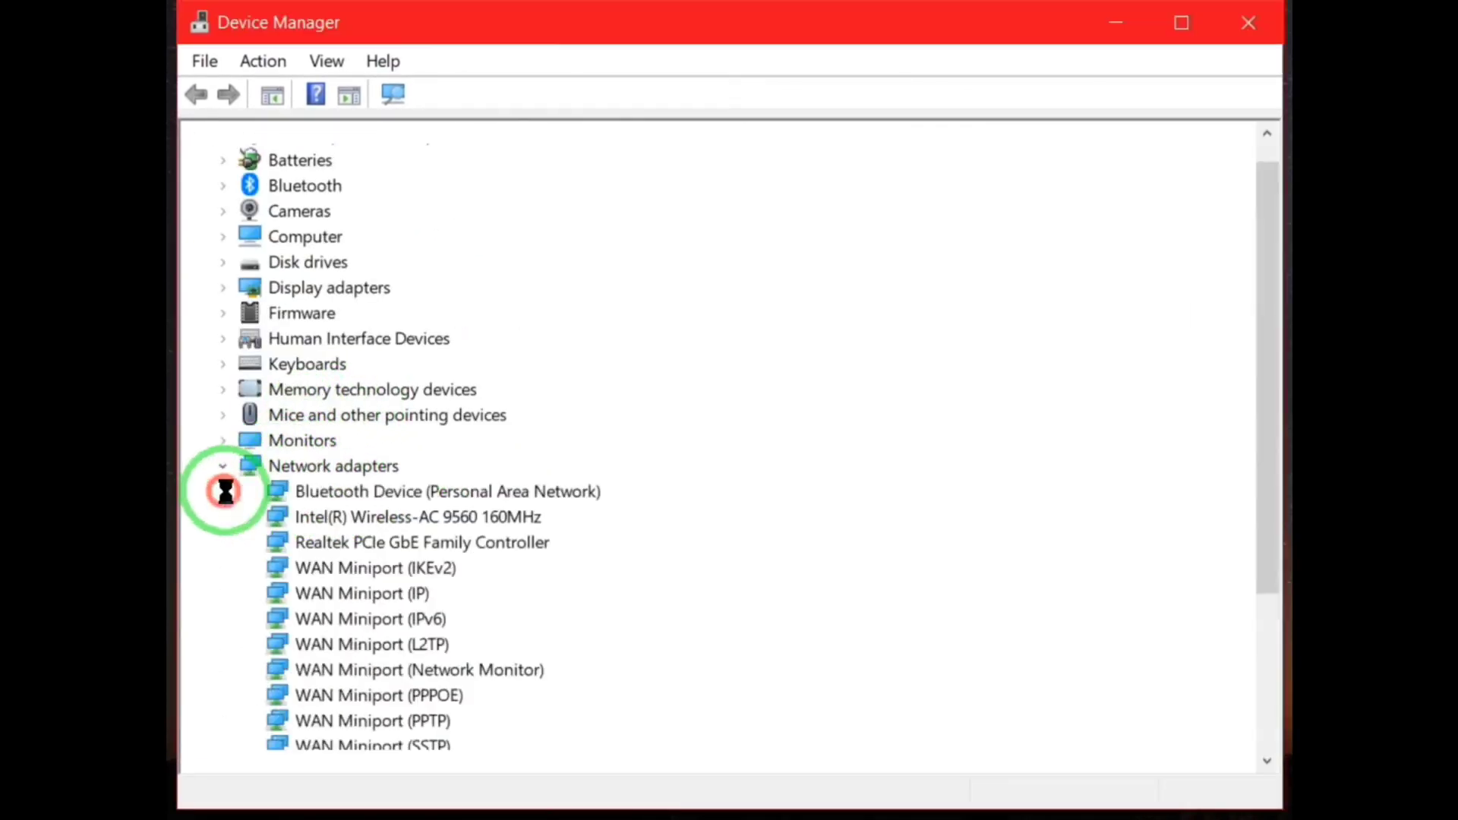
scroll(435, 404, "down", 1)
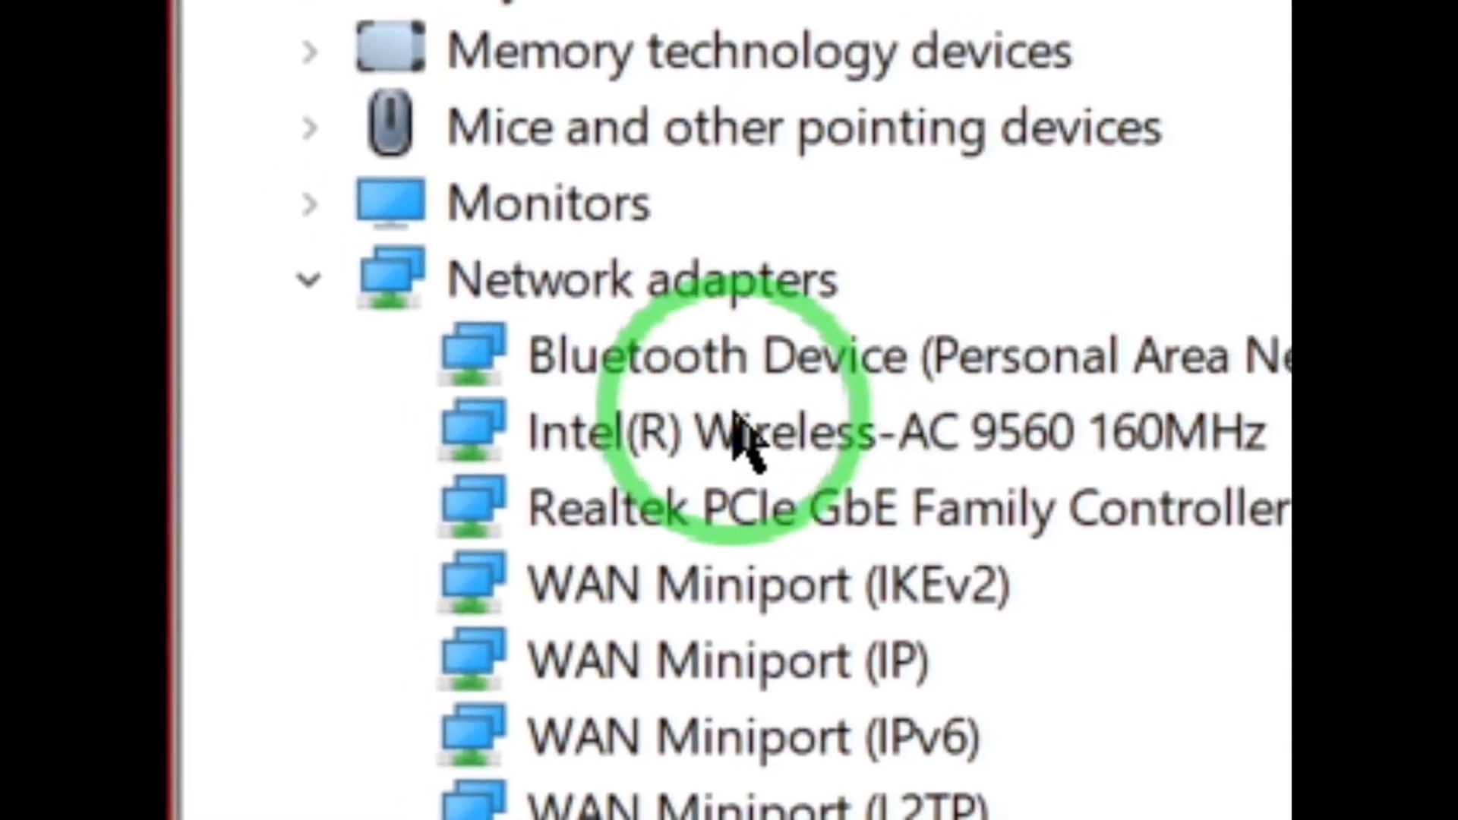
- Turn off "Allow this device to wake the computer" in the Intel(R) Wireless-AC 9560 160MHz power management settings, confirm and close Device Manager
double_click(734, 416)
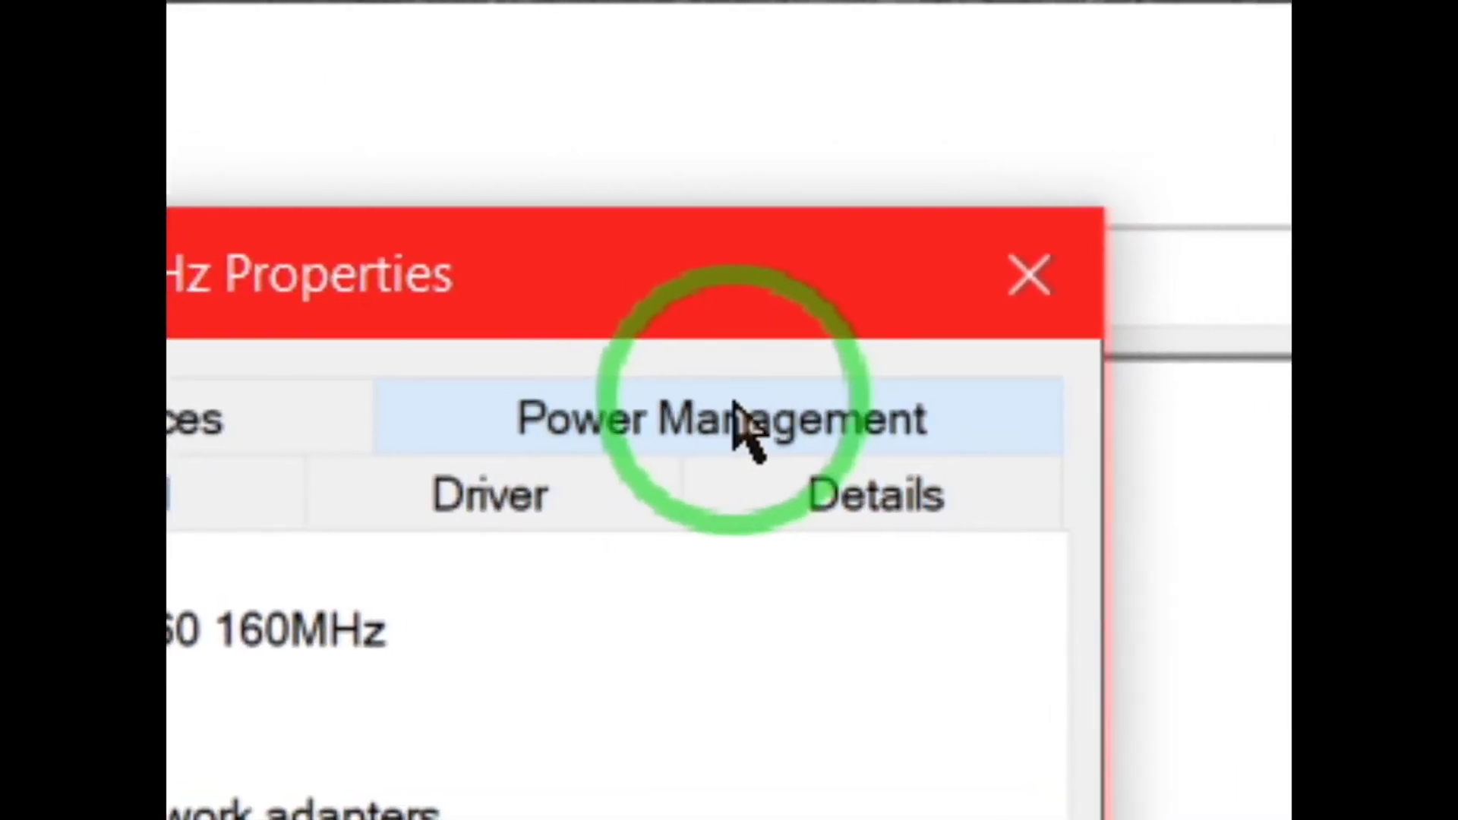
left_click(735, 406)
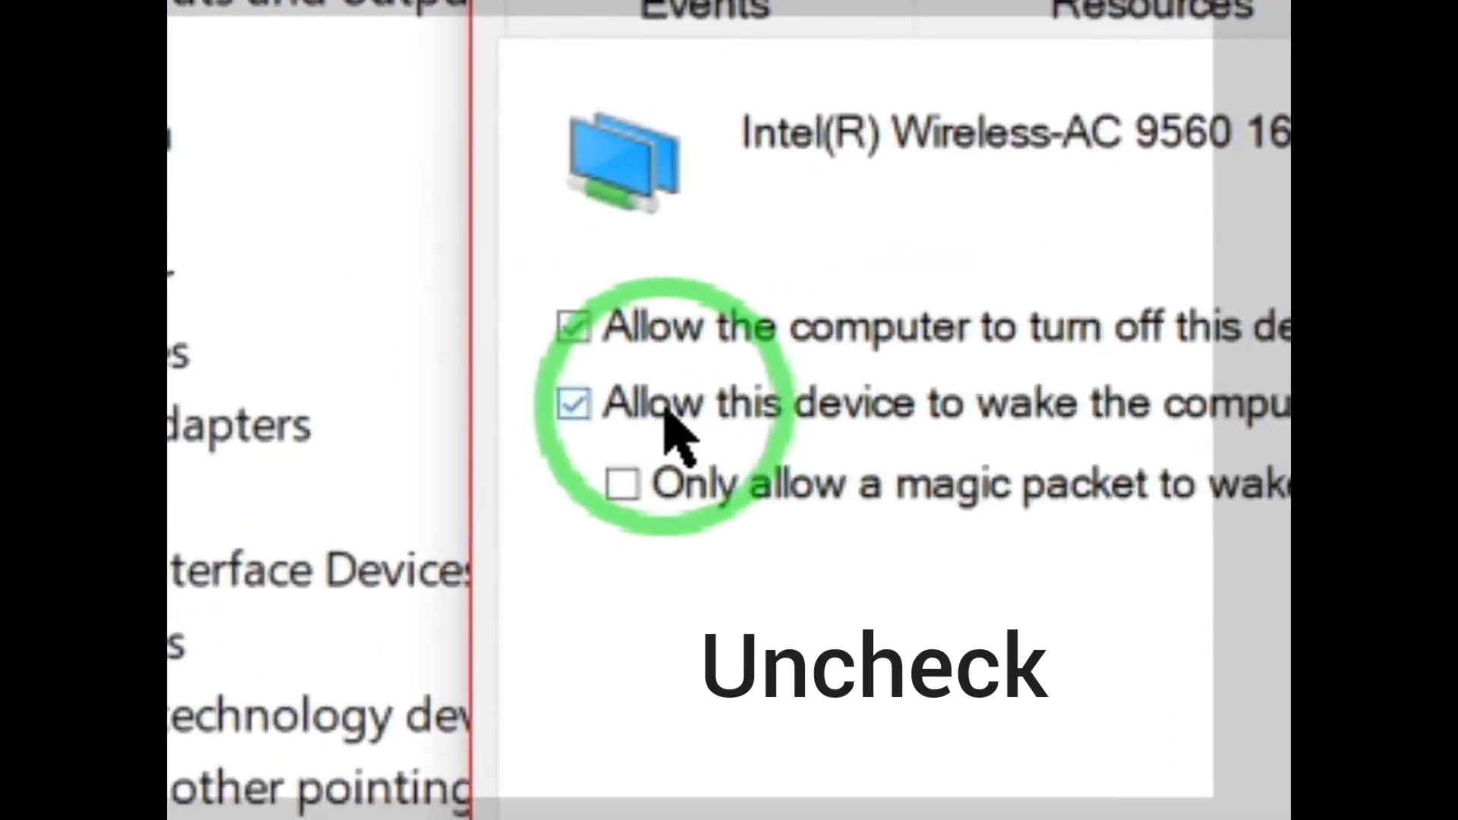
left_click(608, 399)
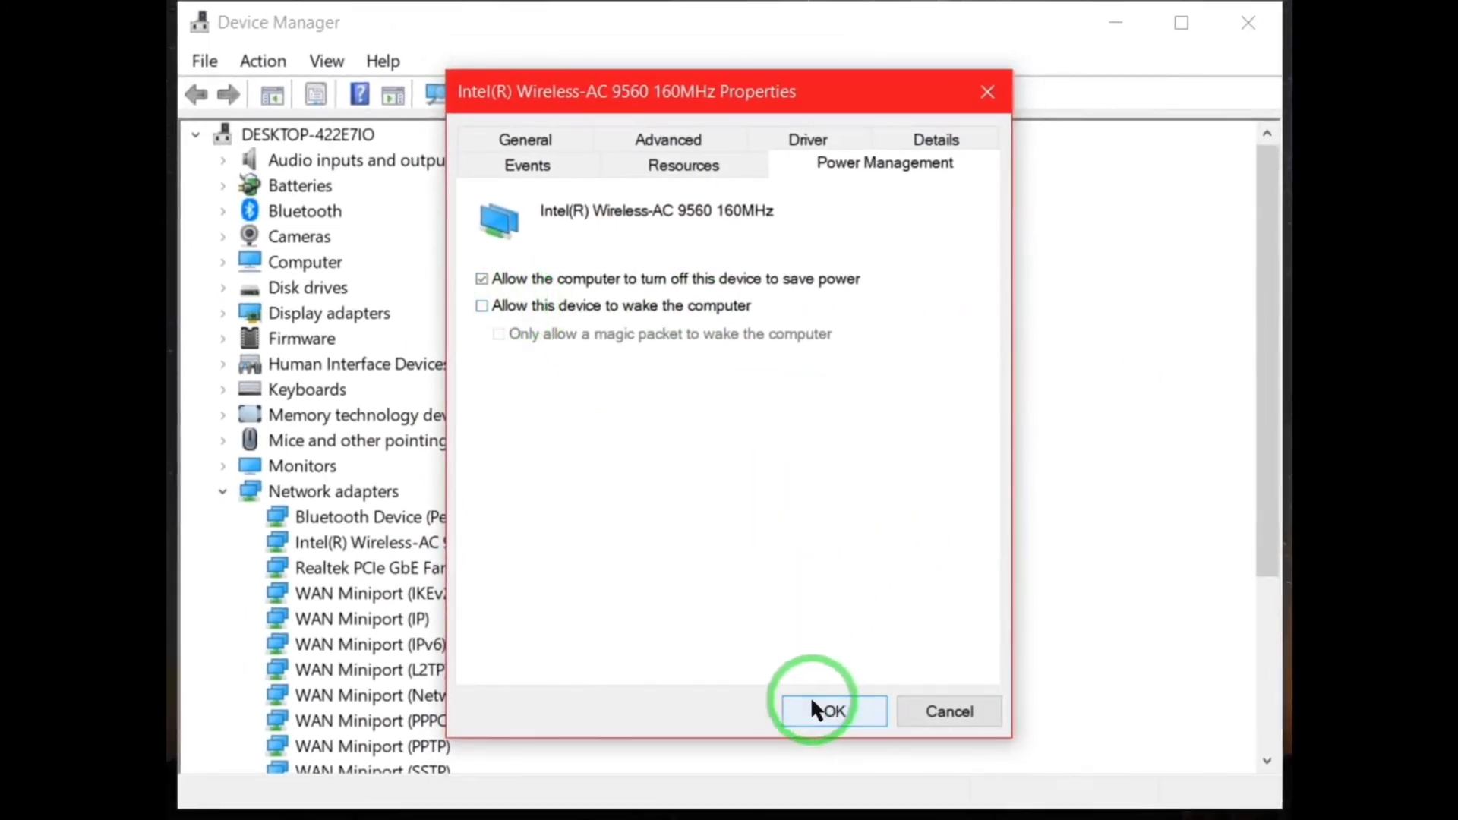
left_click(836, 707)
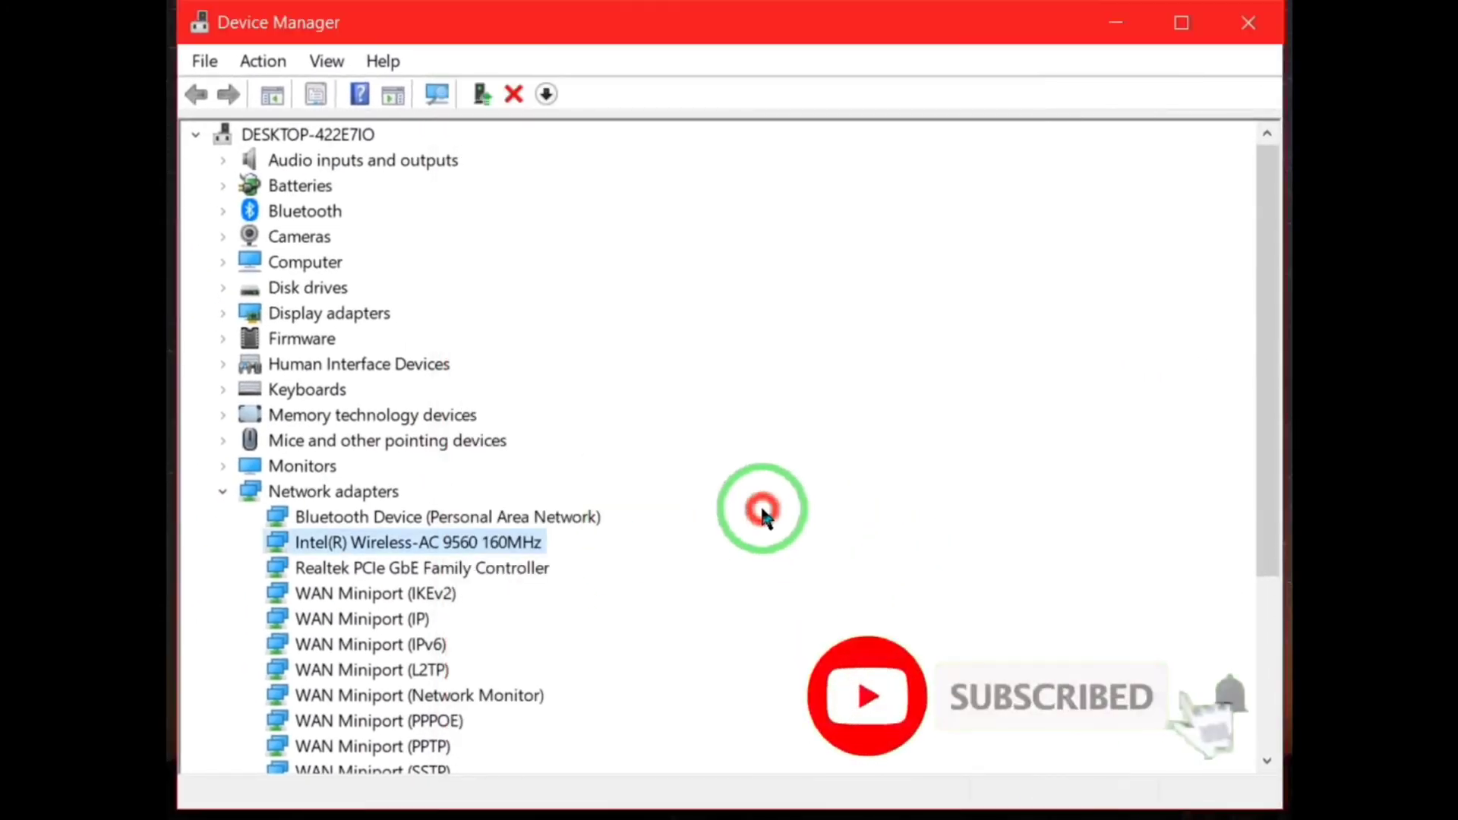
left_click(1248, 22)
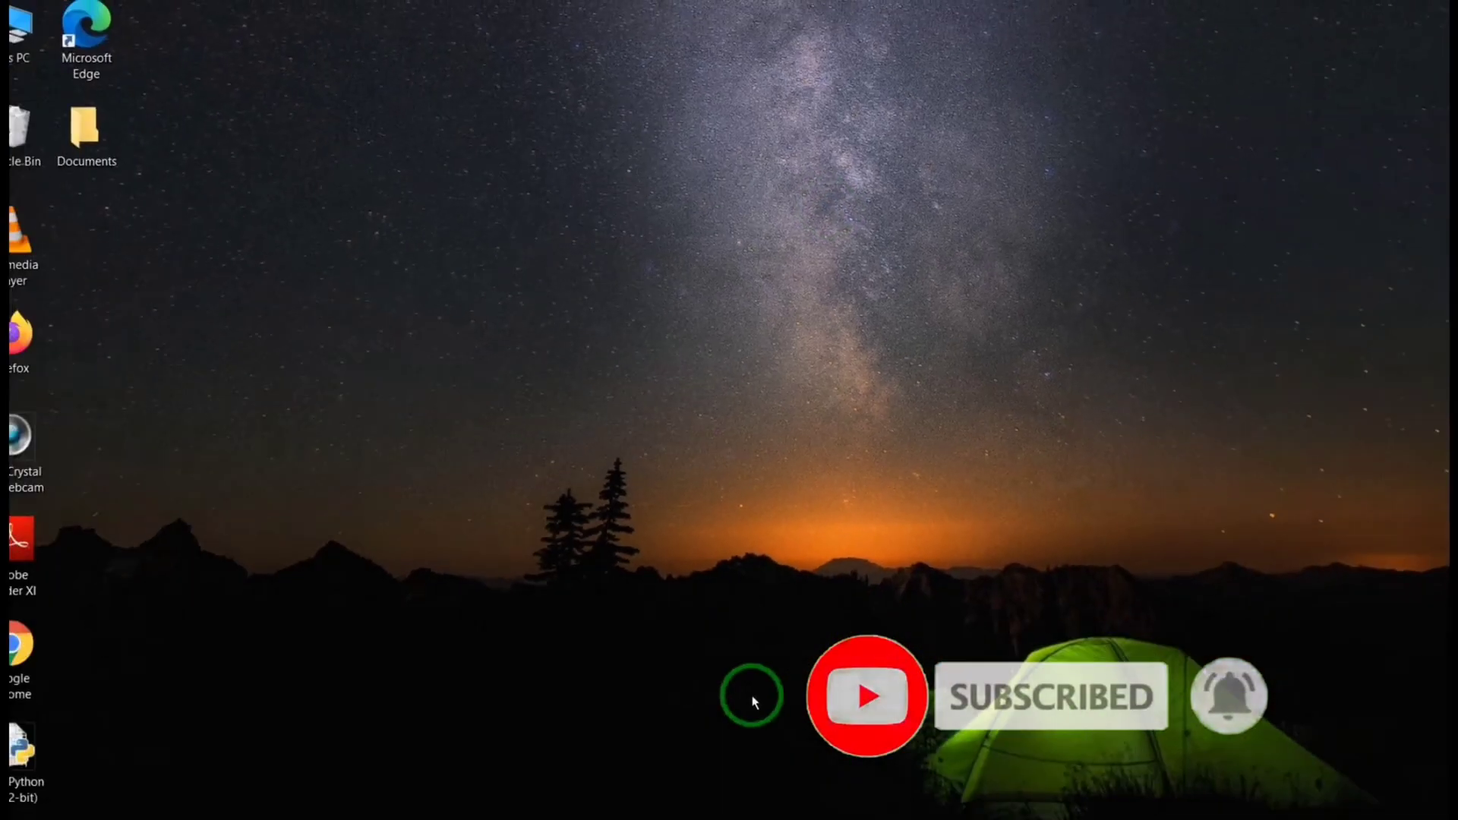
- Reopen Device Manager from the Windows search
key("super")
left_click(225, 802)
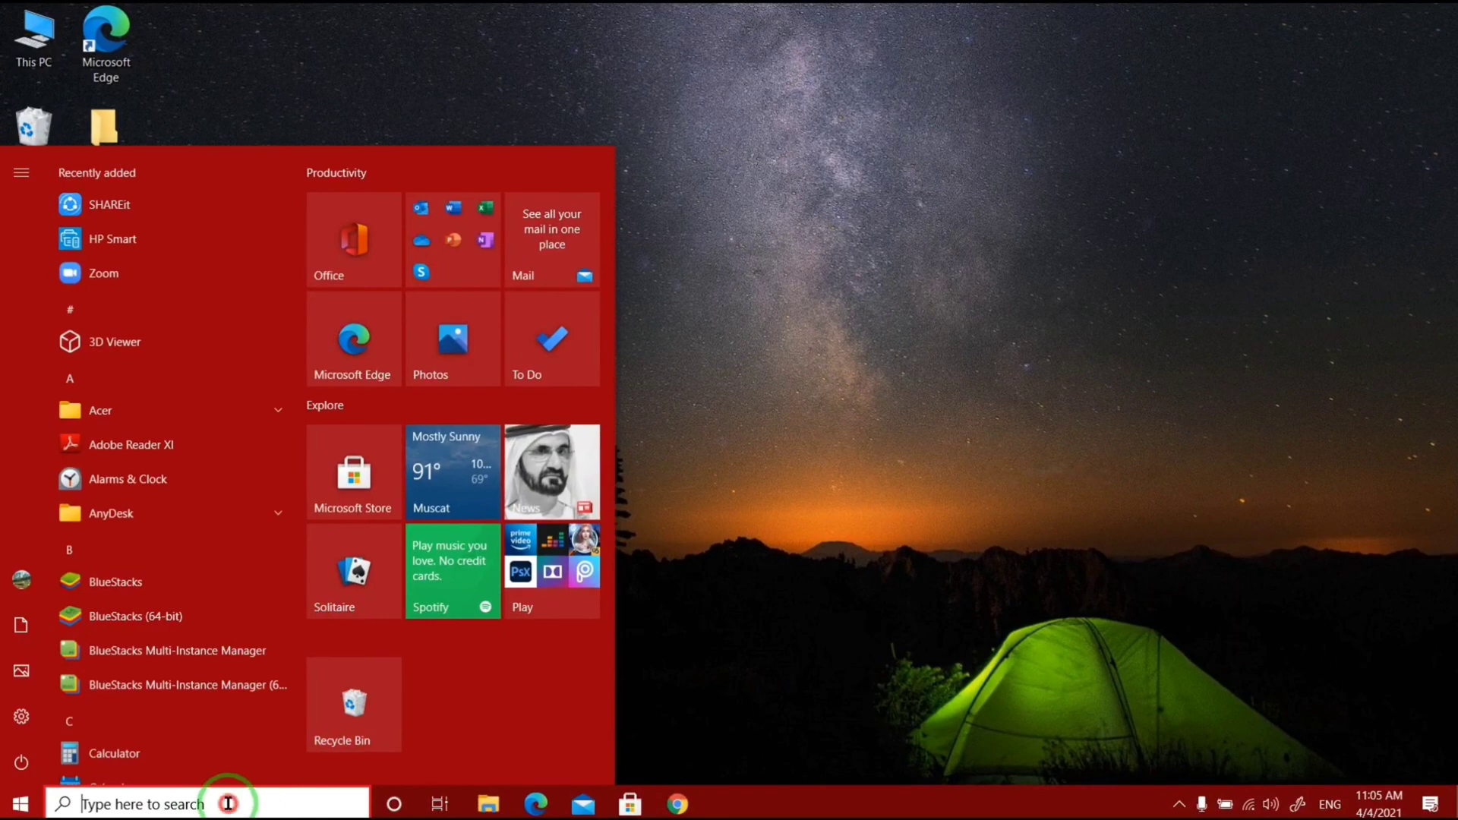
type("Devi")
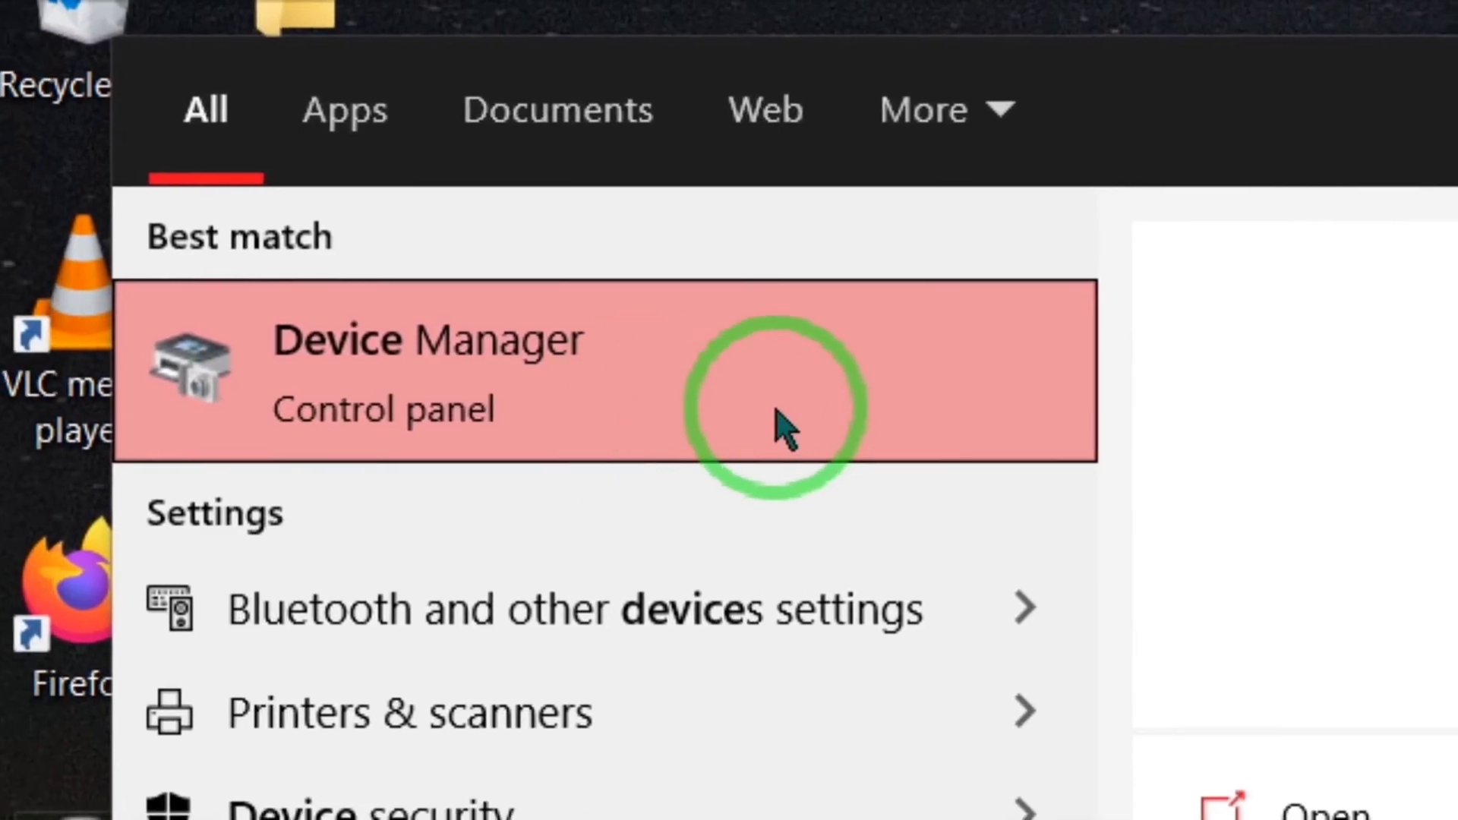
left_click(782, 425)
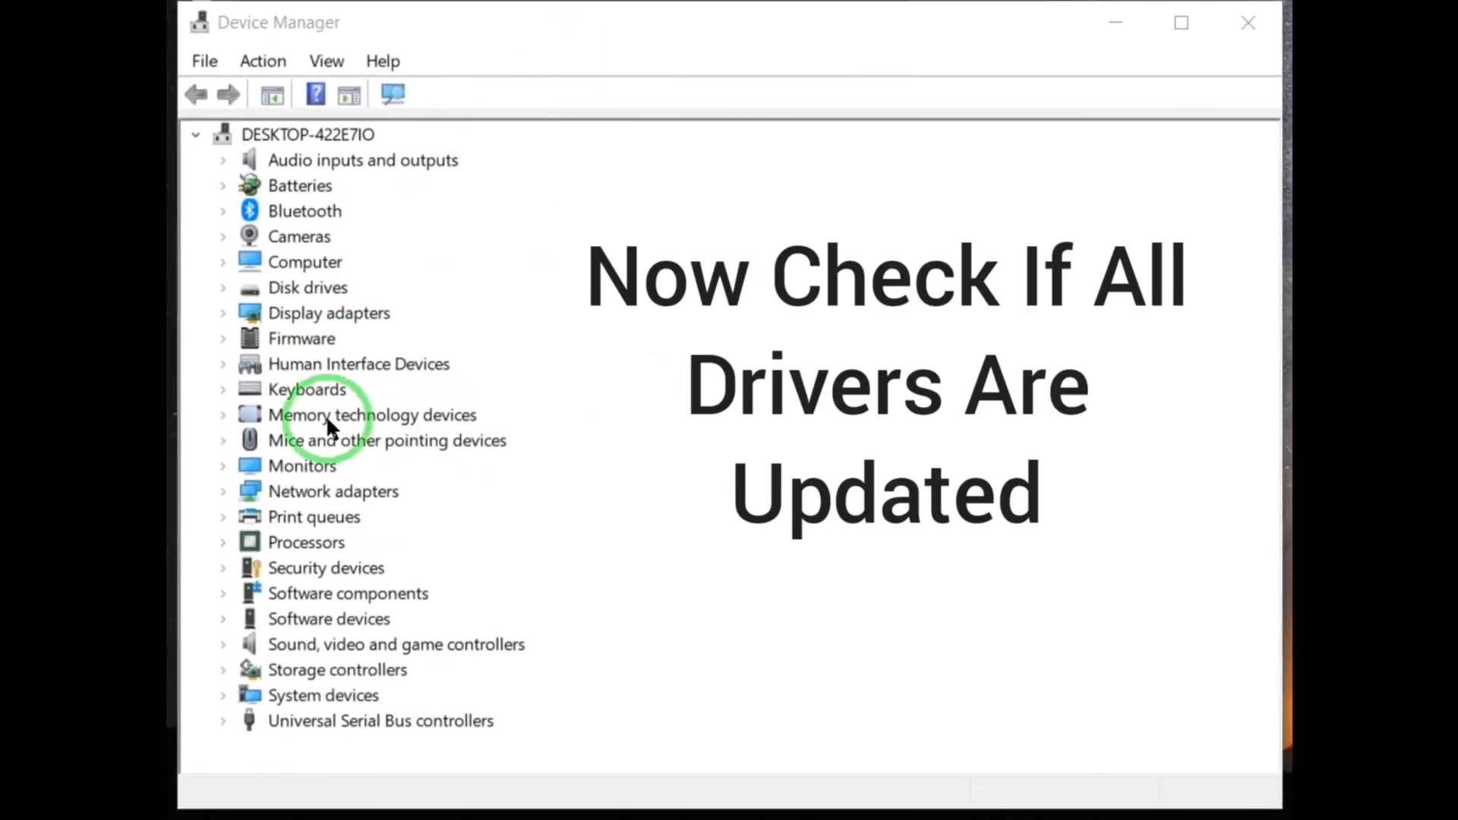
- Expand Network adapters, search automatically for an updated Bluetooth Device (Personal Area Network) driver and close the update dialog
double_click(335, 489)
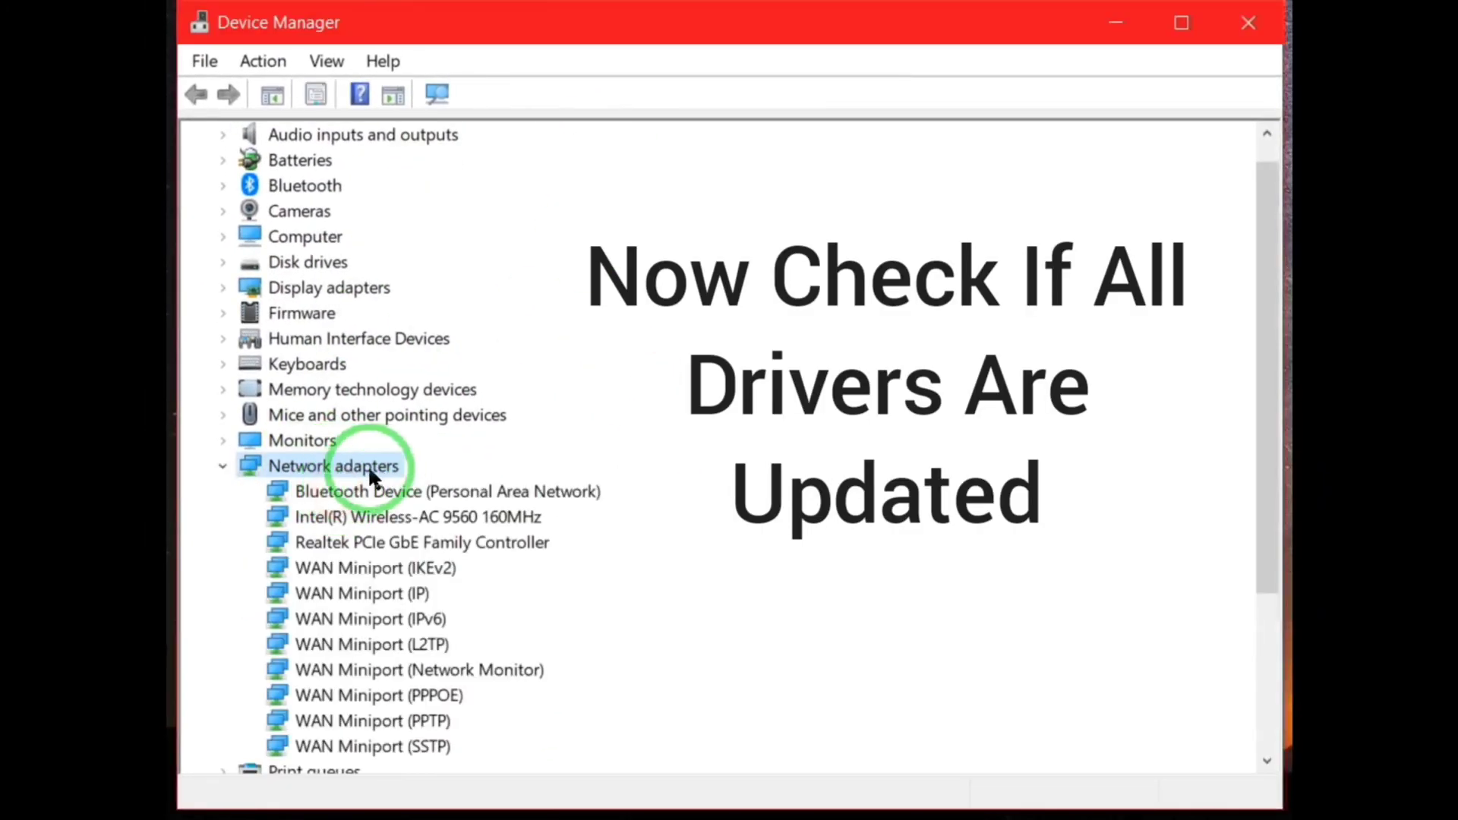
left_click(368, 480)
right_click(369, 478)
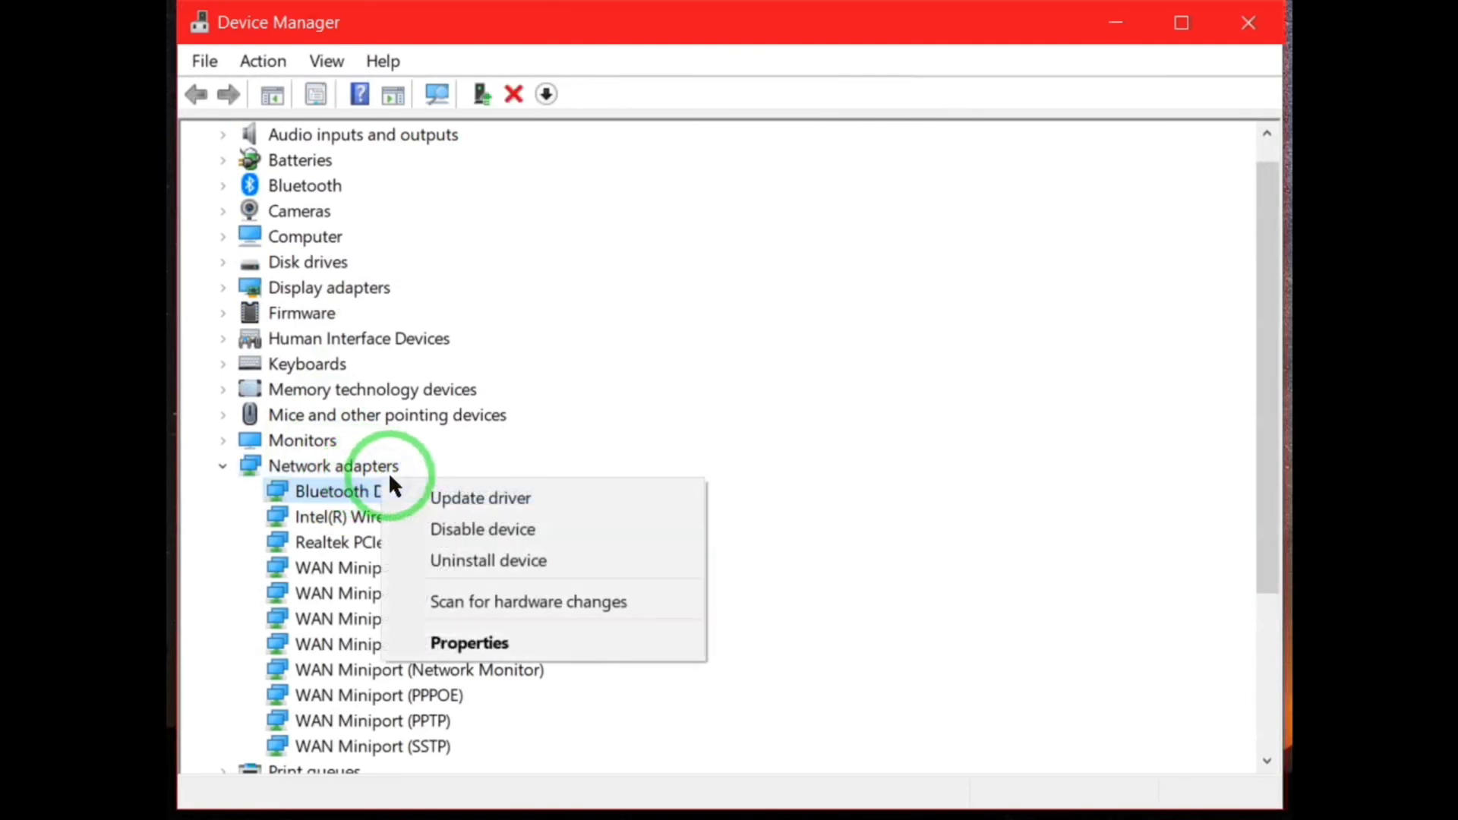
left_click(499, 501)
left_click_drag(564, 144, 645, 66)
left_click(699, 324)
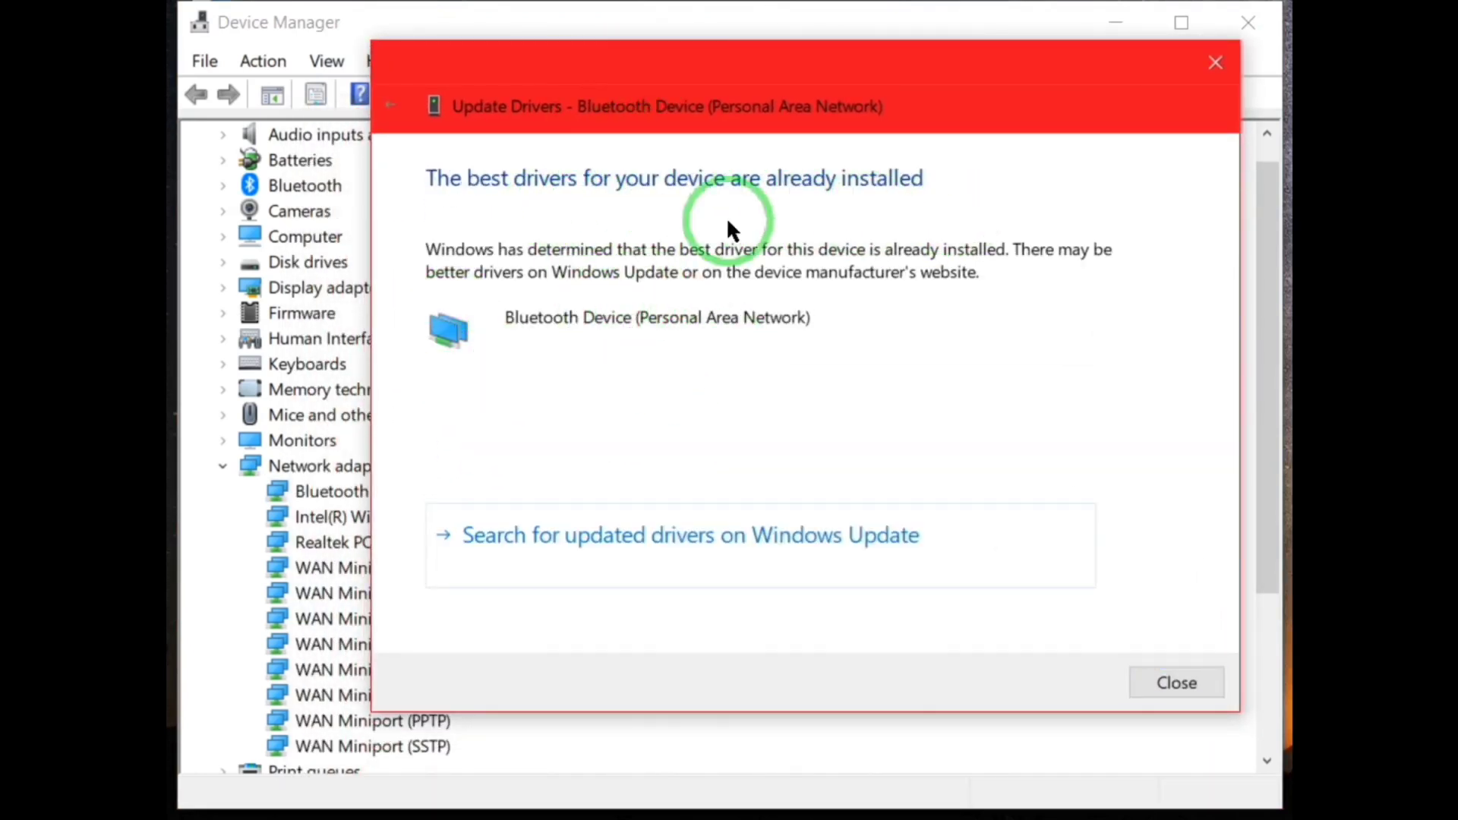
left_click(1214, 65)
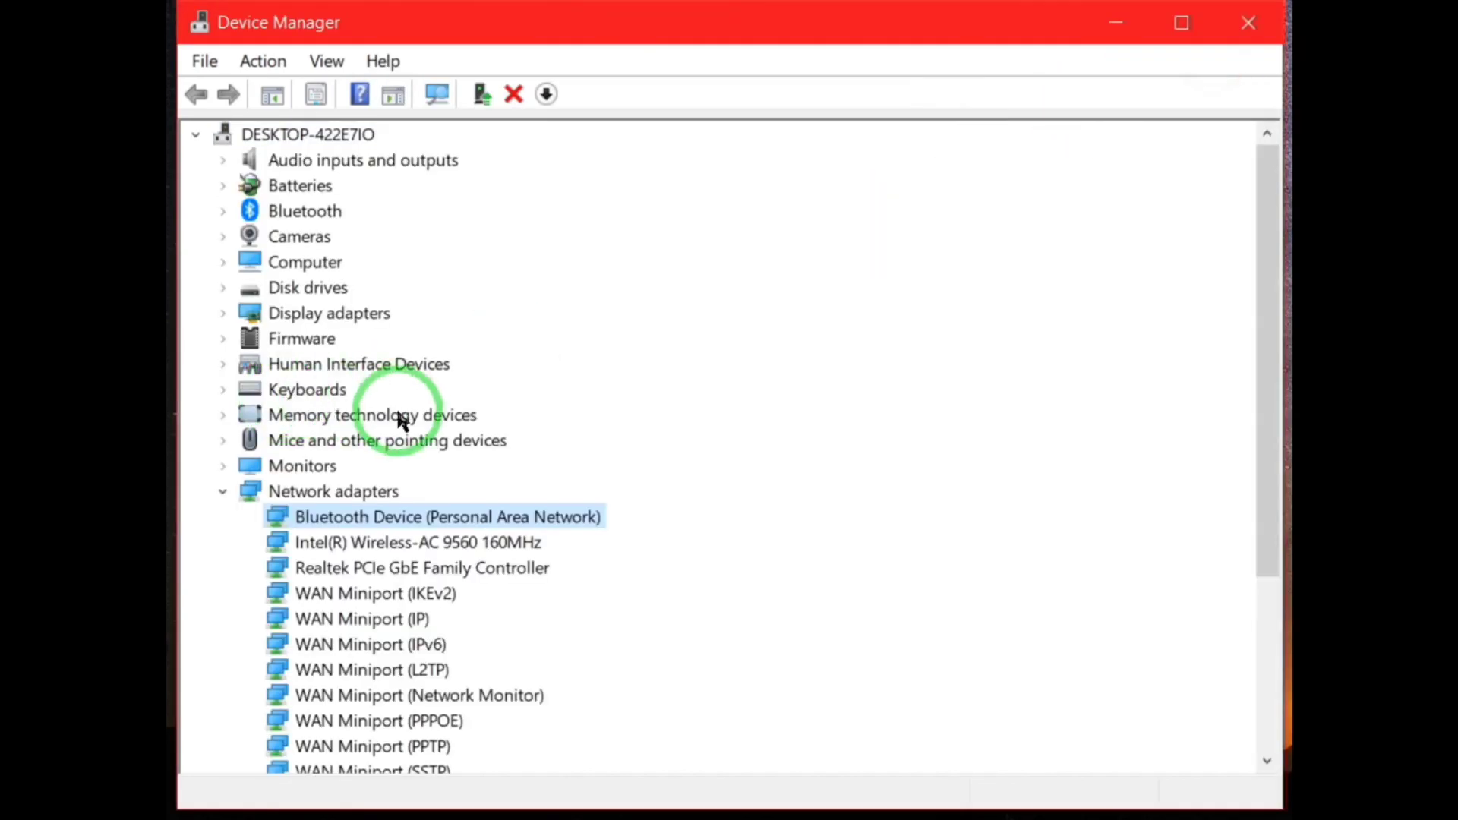
- Search automatically for an updated driver for the Intel(R) Wireless-AC 9560 160MHz adapter and close the update dialog
right_click(334, 542)
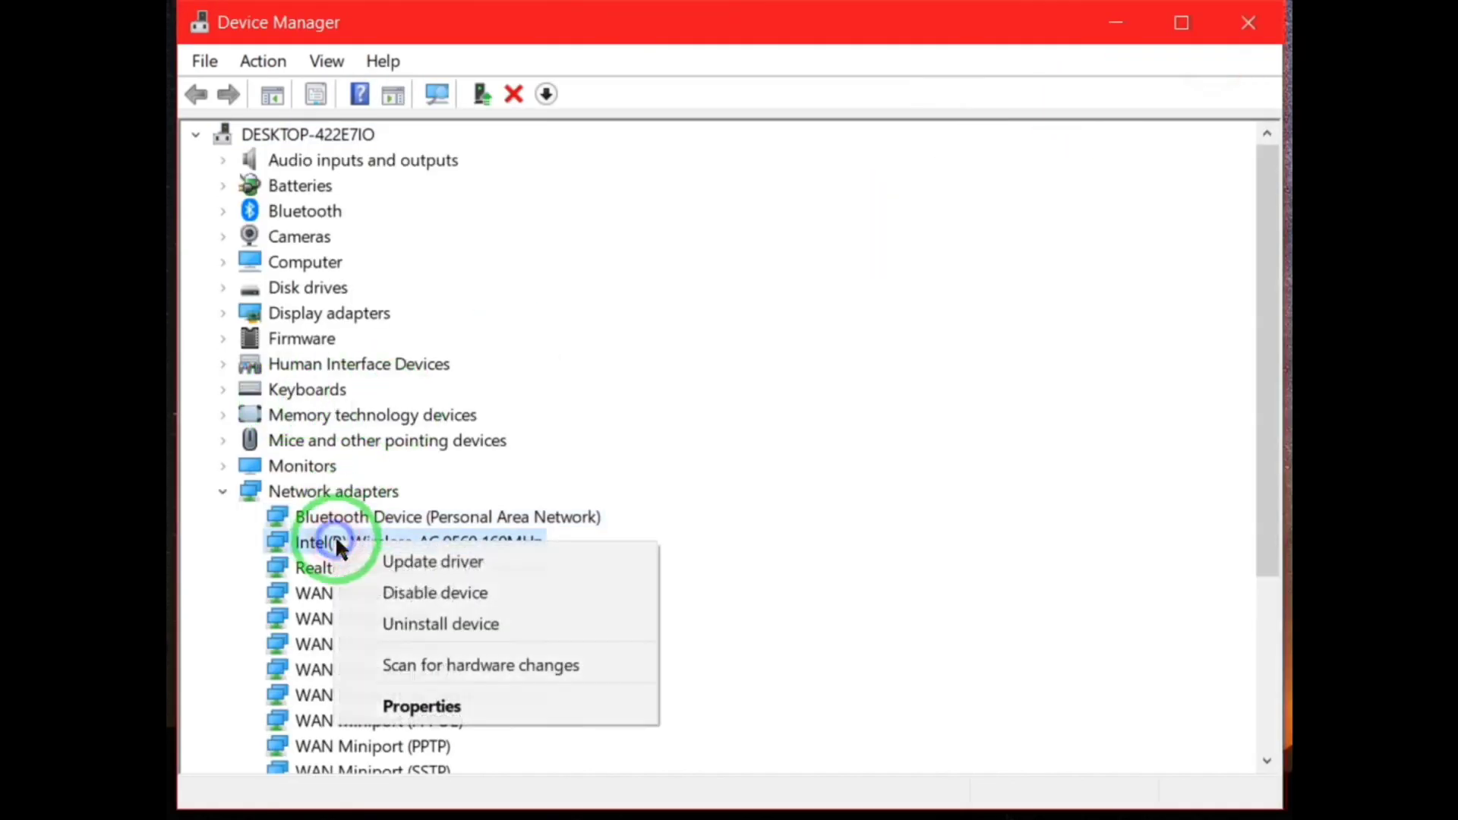
left_click(429, 560)
left_click(704, 402)
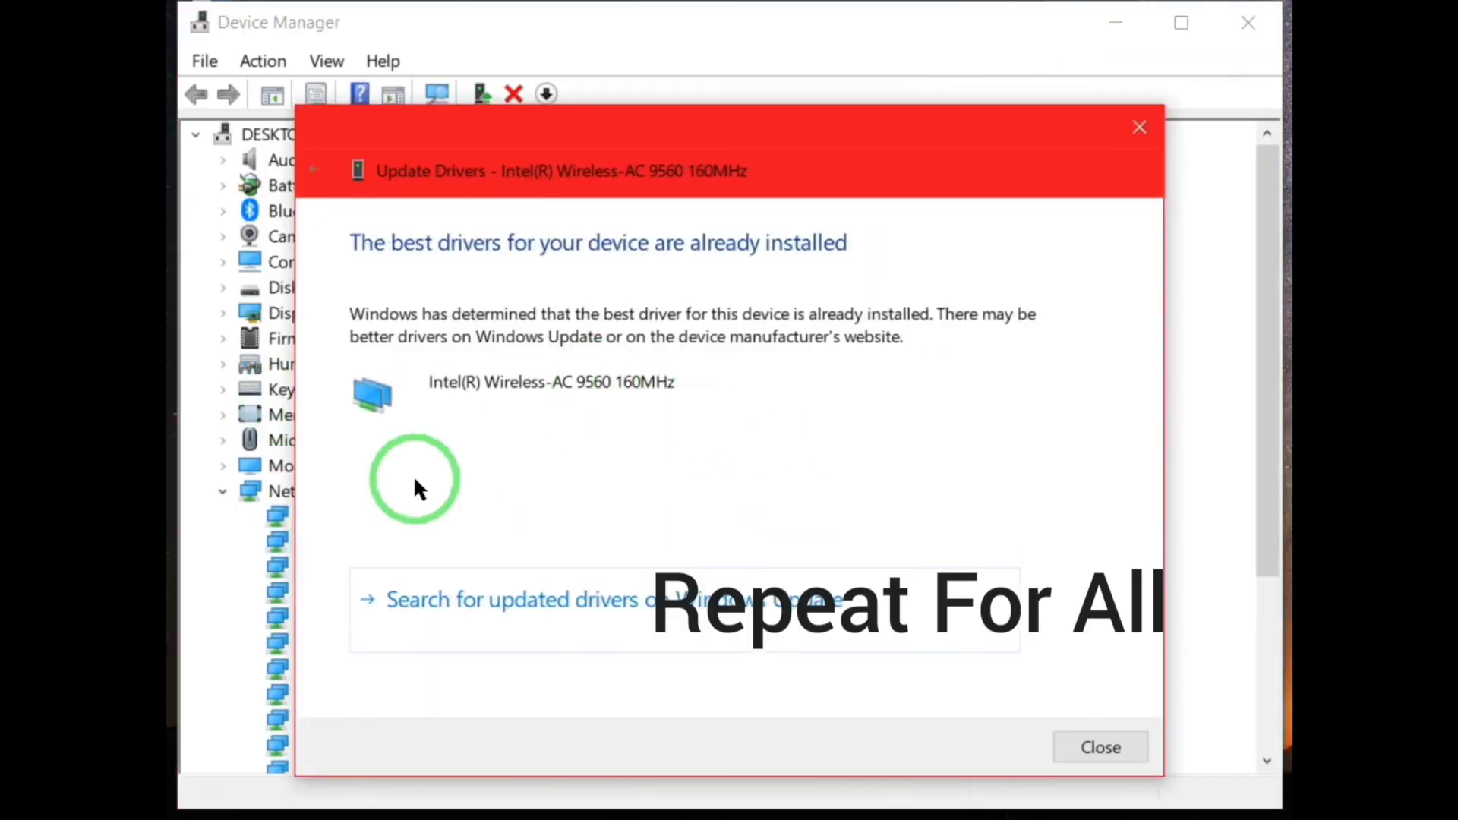
left_click(1140, 128)
- Run the automatic driver search for the Realtek PCIe GbE Family Controller, close it and collapse Network adapters
scroll(651, 514, "down", 1)
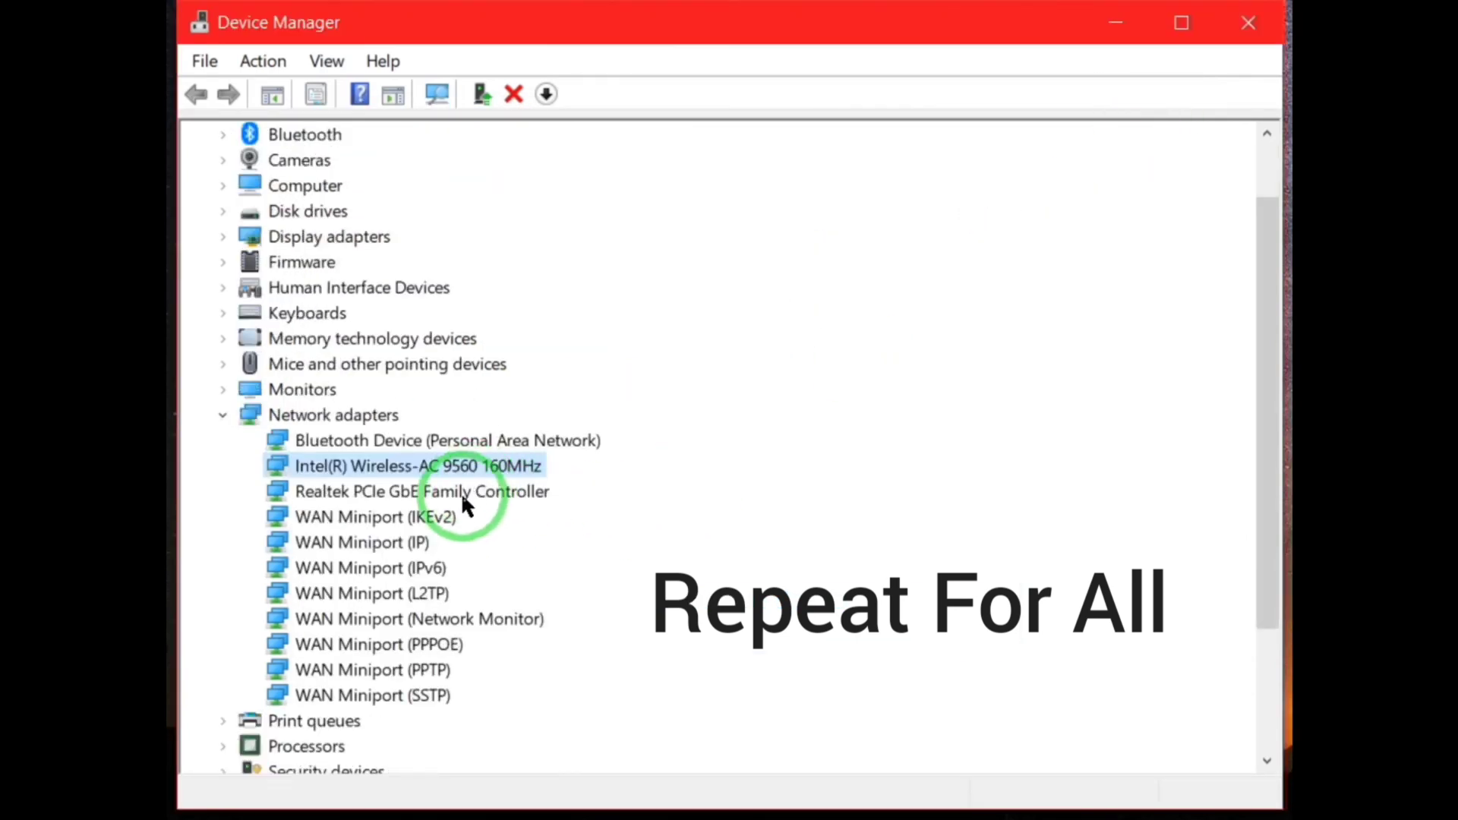
left_click(465, 492)
right_click(465, 492)
left_click(506, 502)
left_click(718, 366)
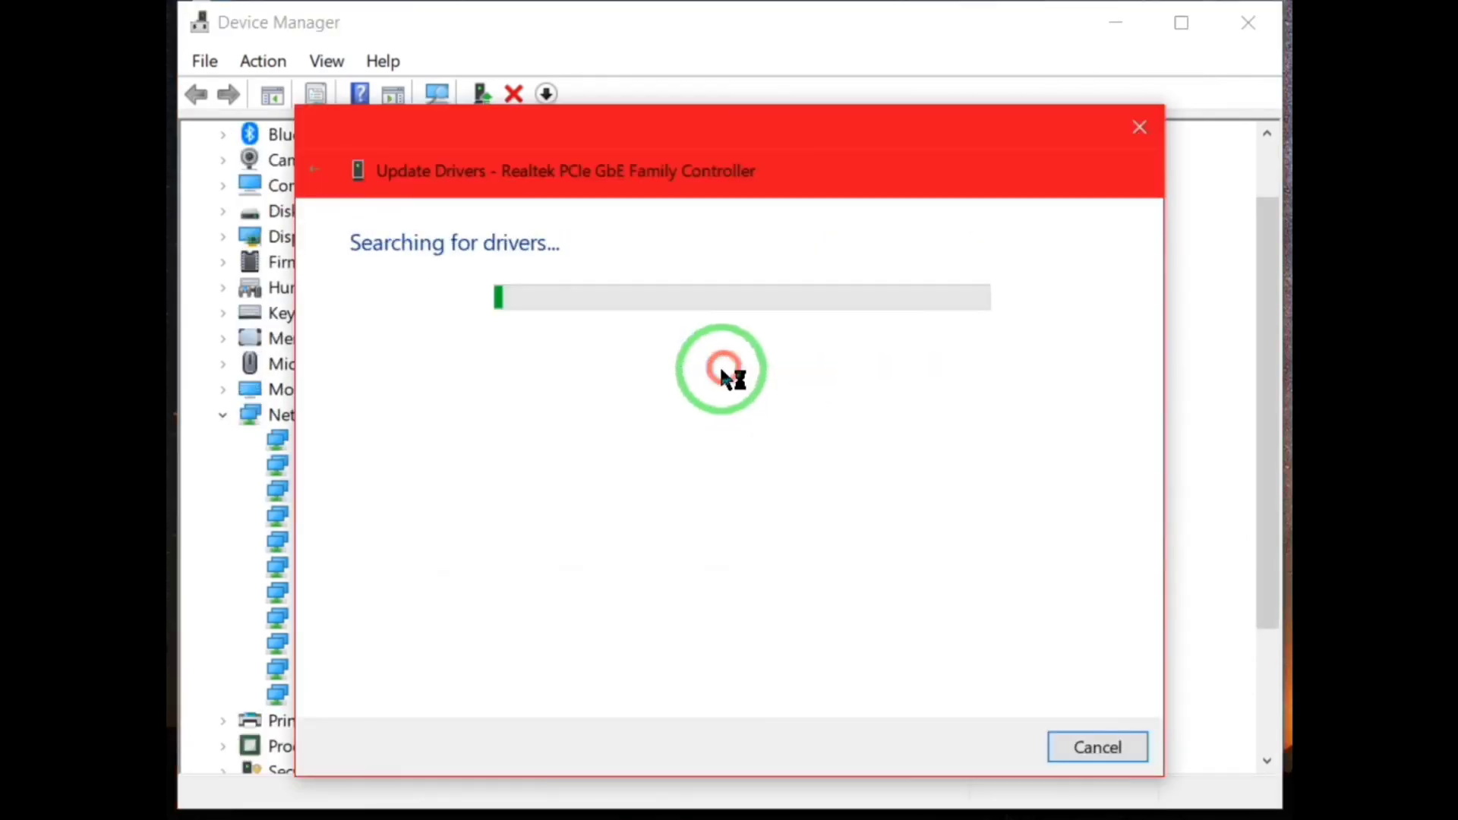
left_click(1092, 732)
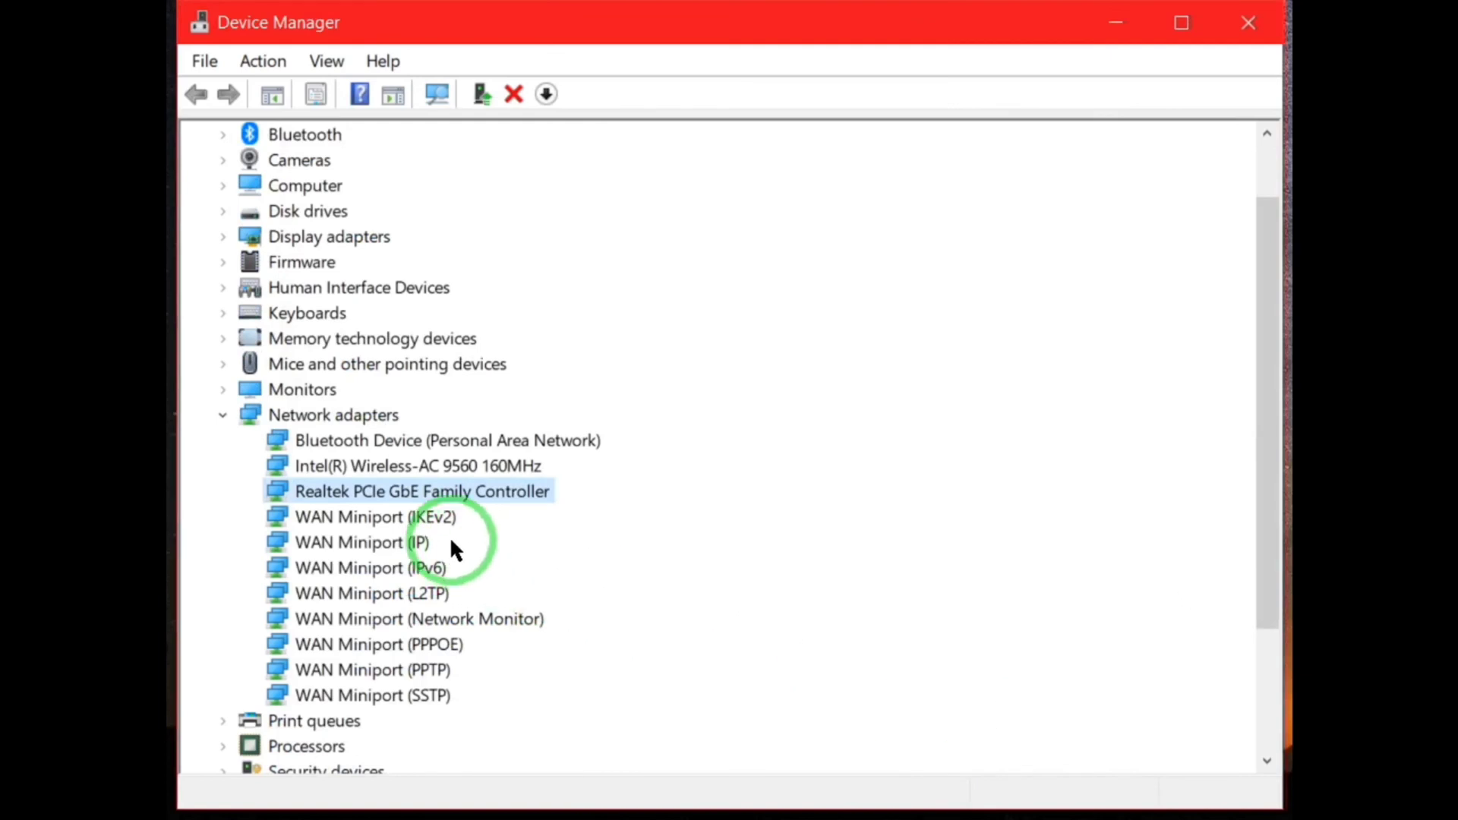
left_click(228, 414)
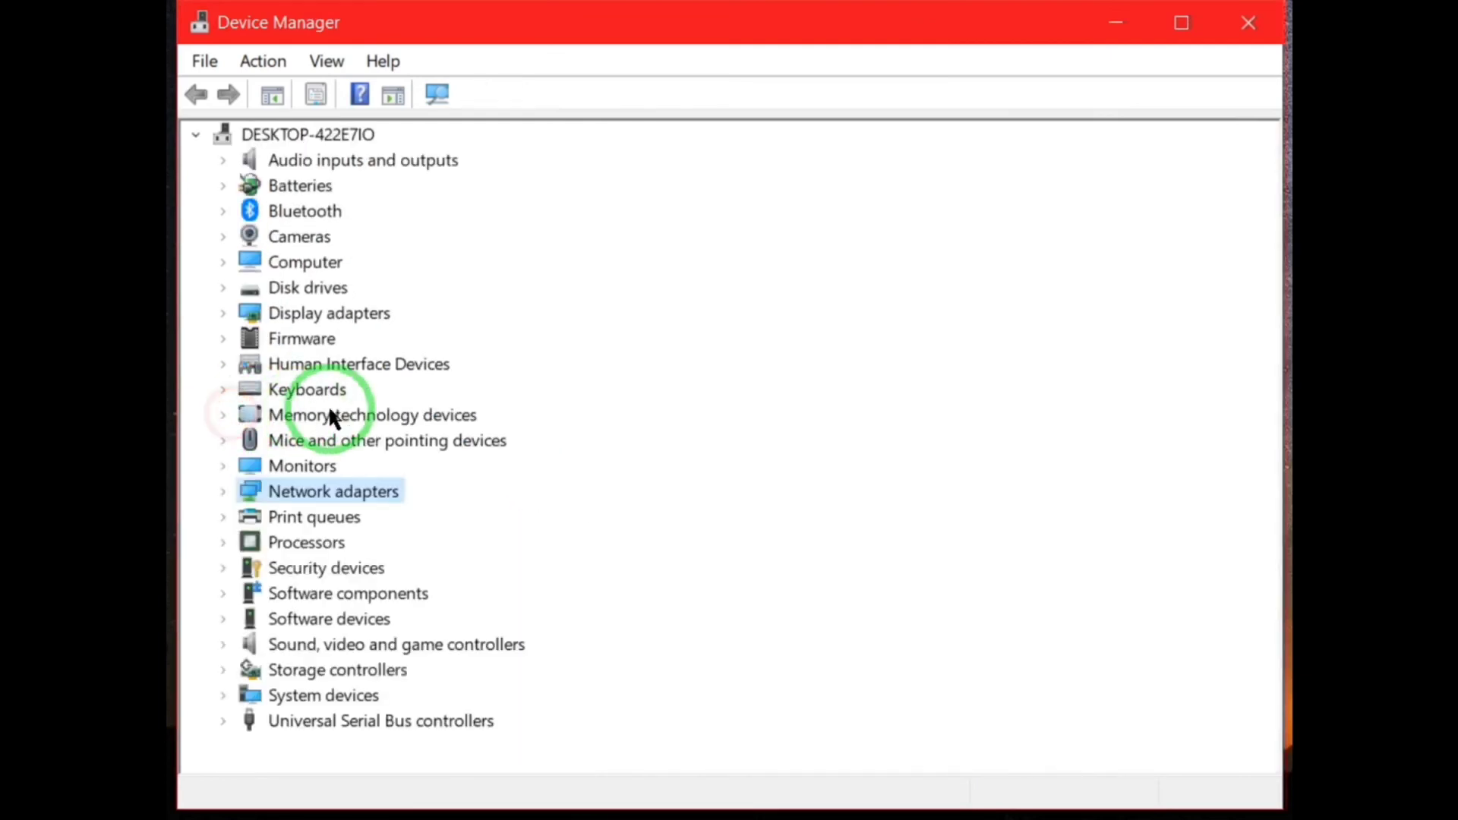
- Expand Sound, video and game controllers and run the automatic driver search for NVIDIA Virtual Audio Device (Wave Extensible) (WDM), closing its dialog
left_click(408, 644)
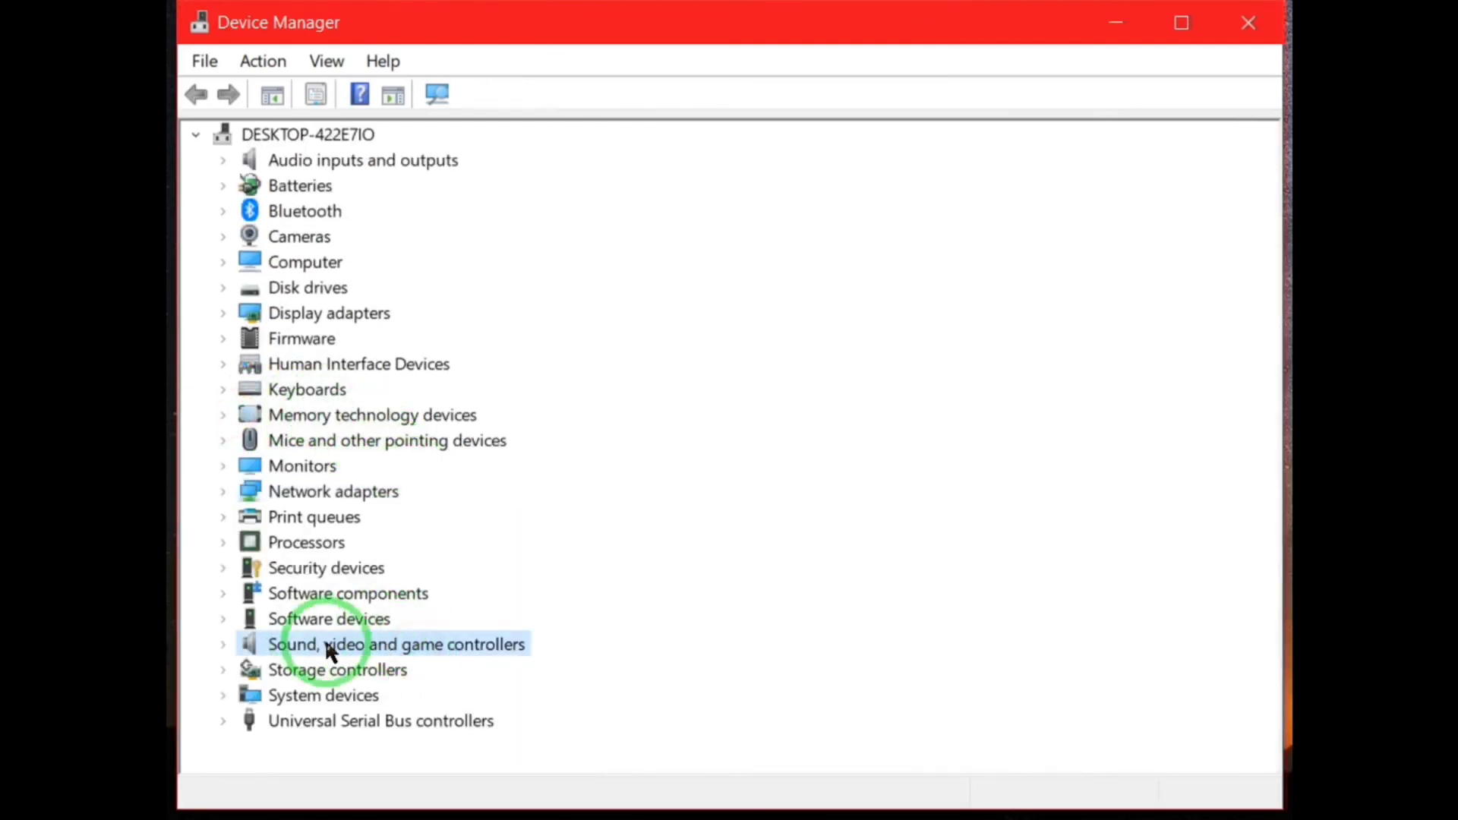
left_click(224, 647)
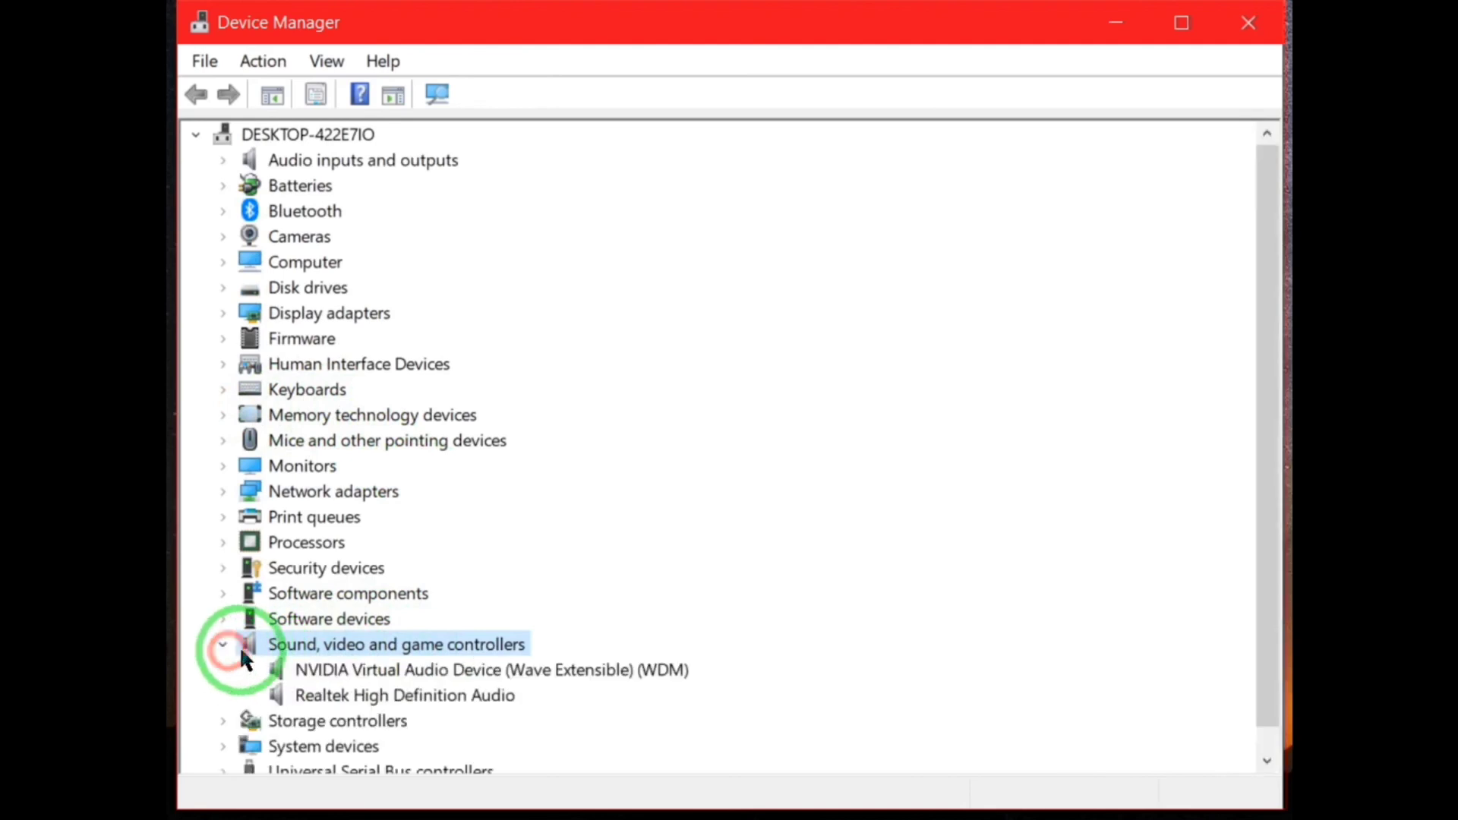
scroll(389, 623, "down", 1)
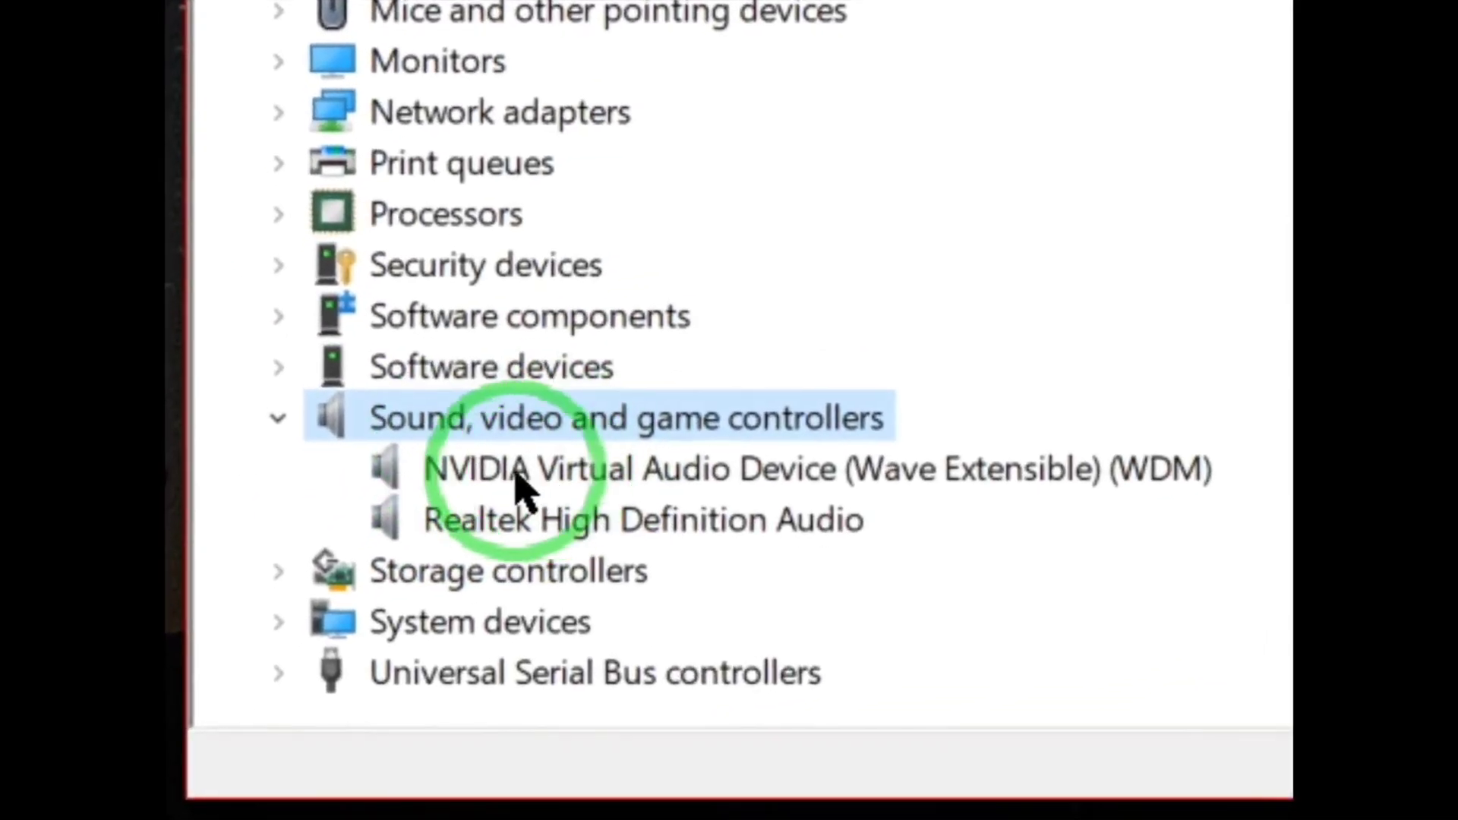
left_click(354, 647)
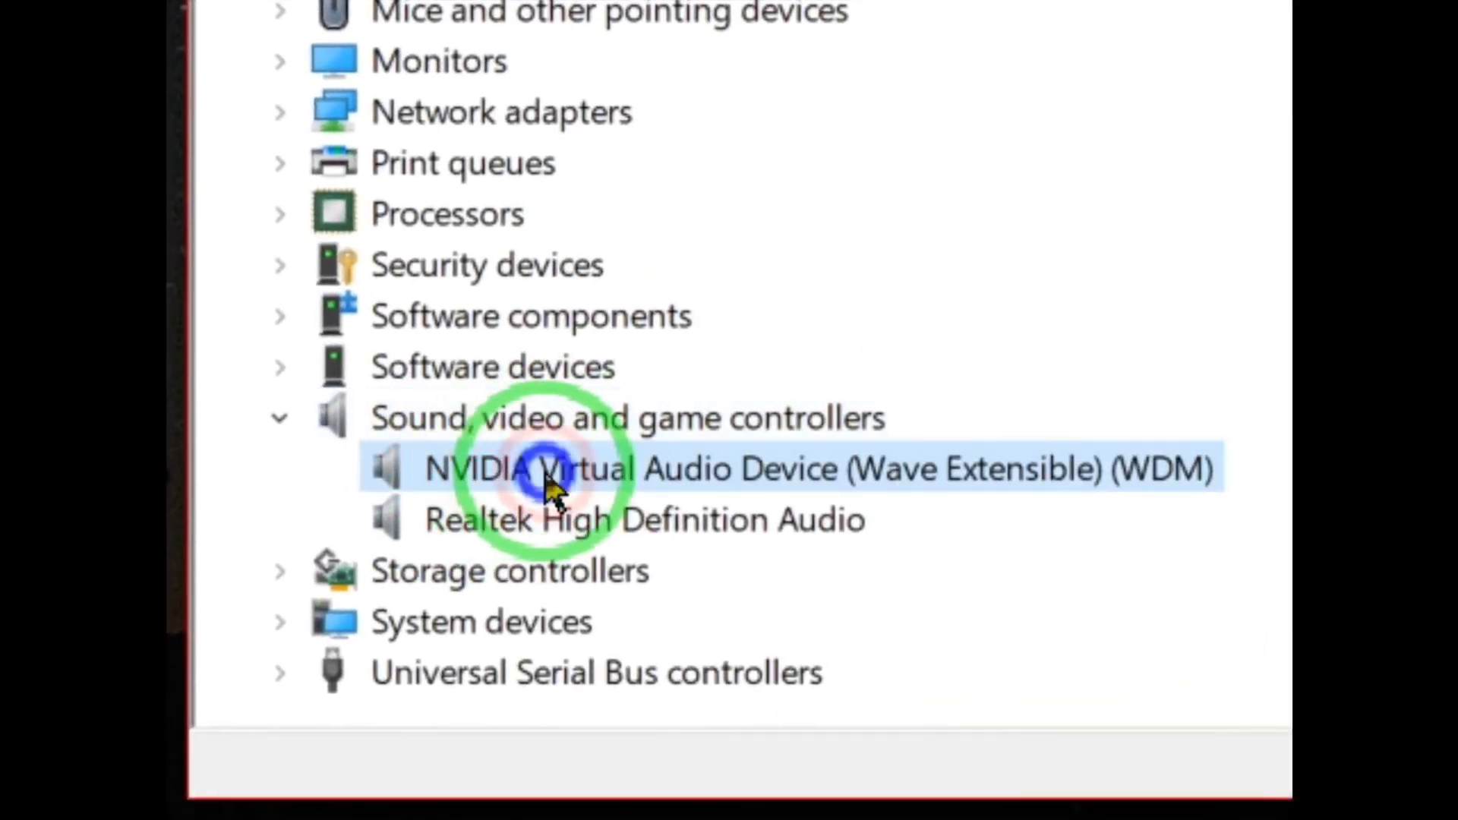
right_click(547, 480)
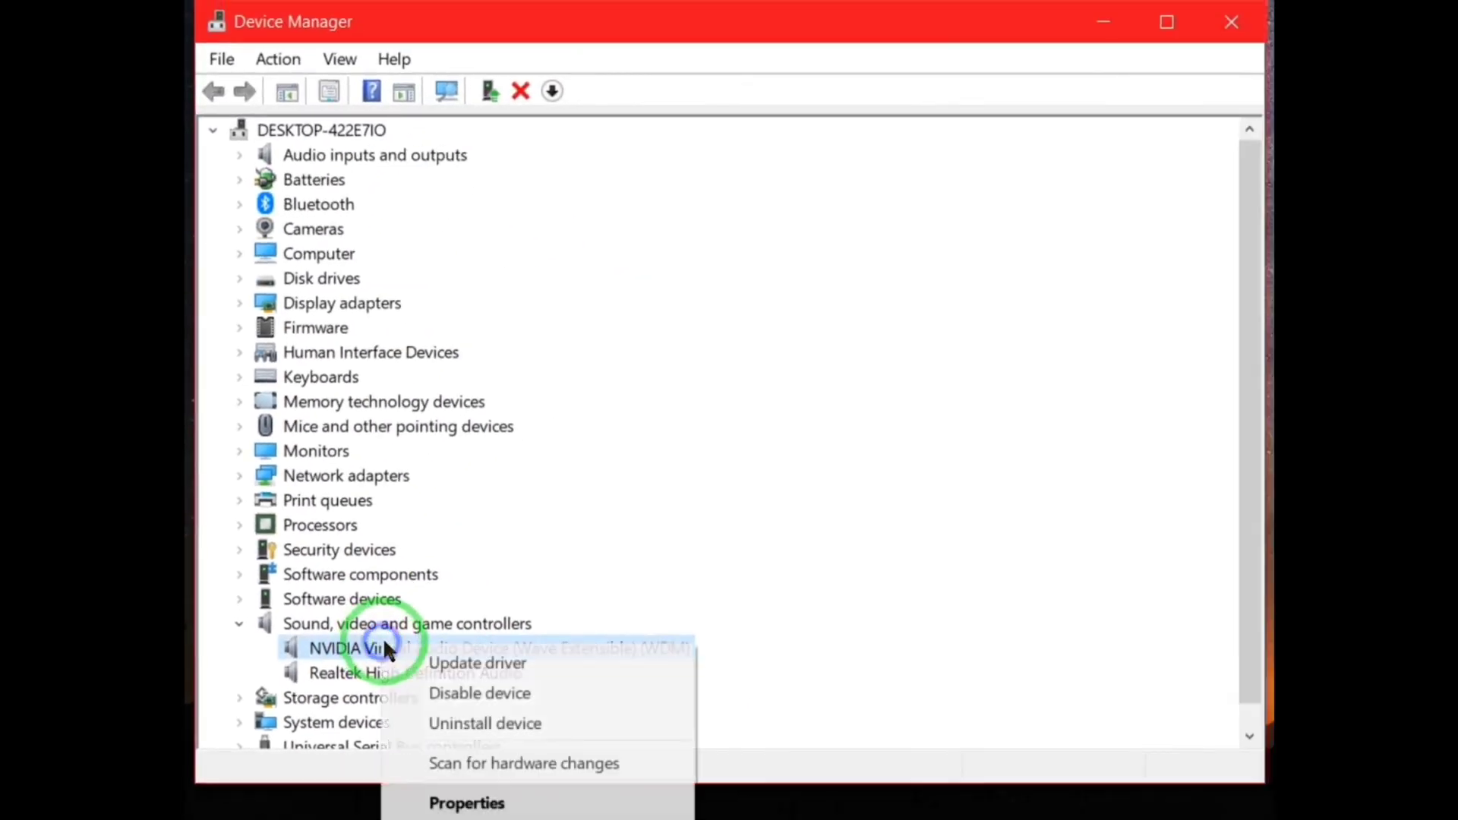
left_click(478, 665)
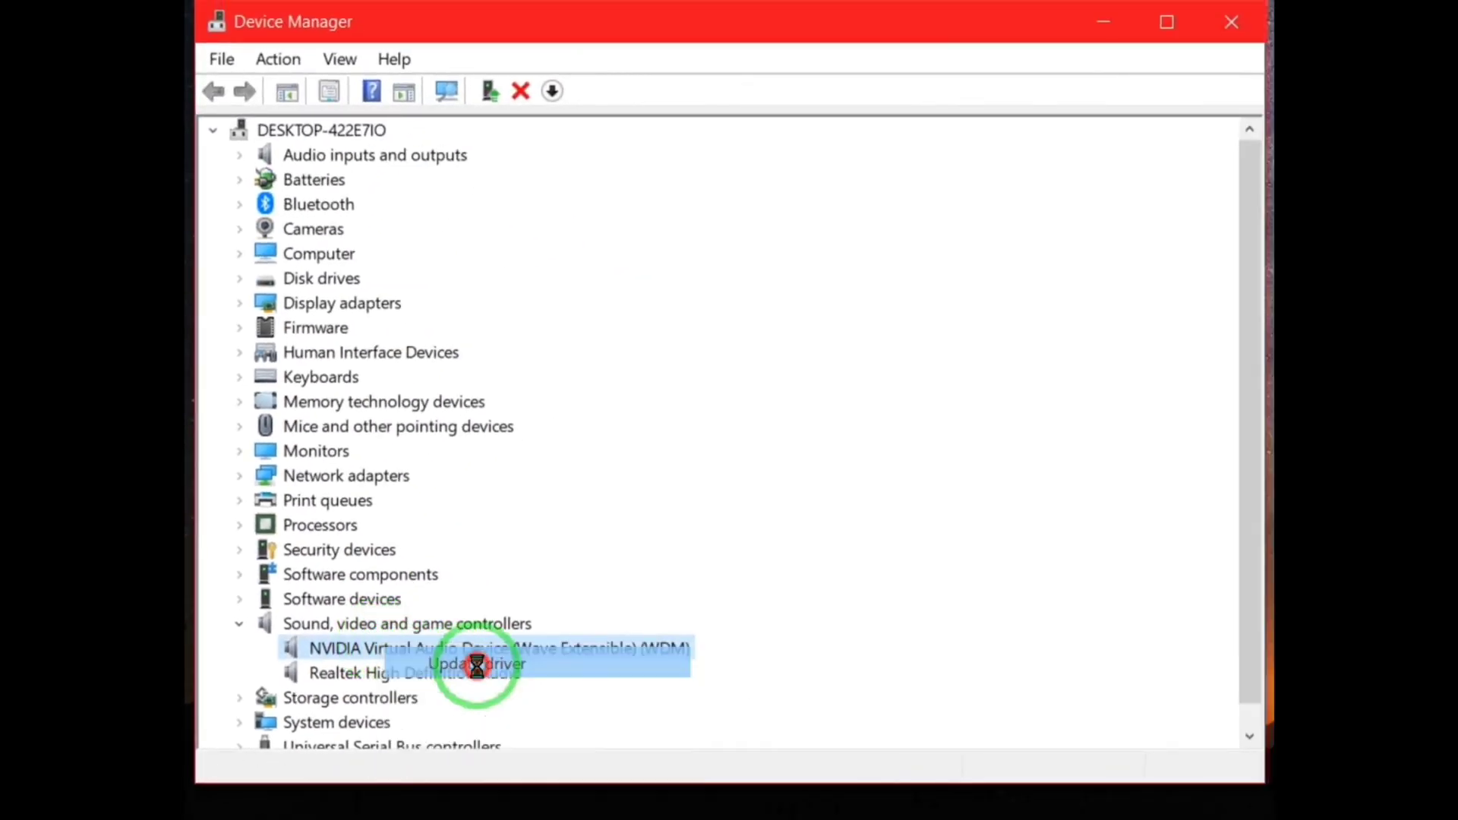
left_click(618, 376)
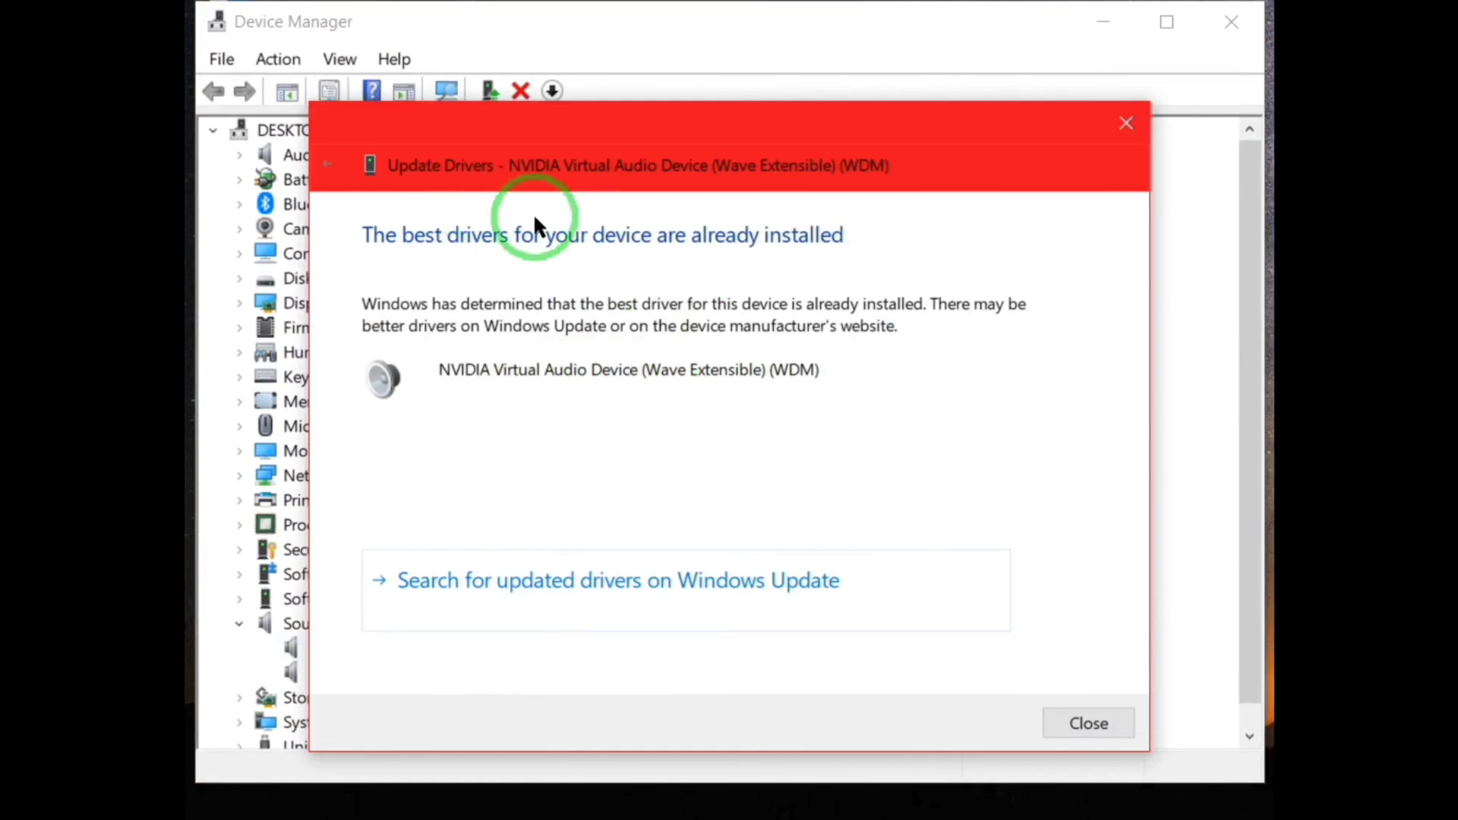
left_click(1125, 123)
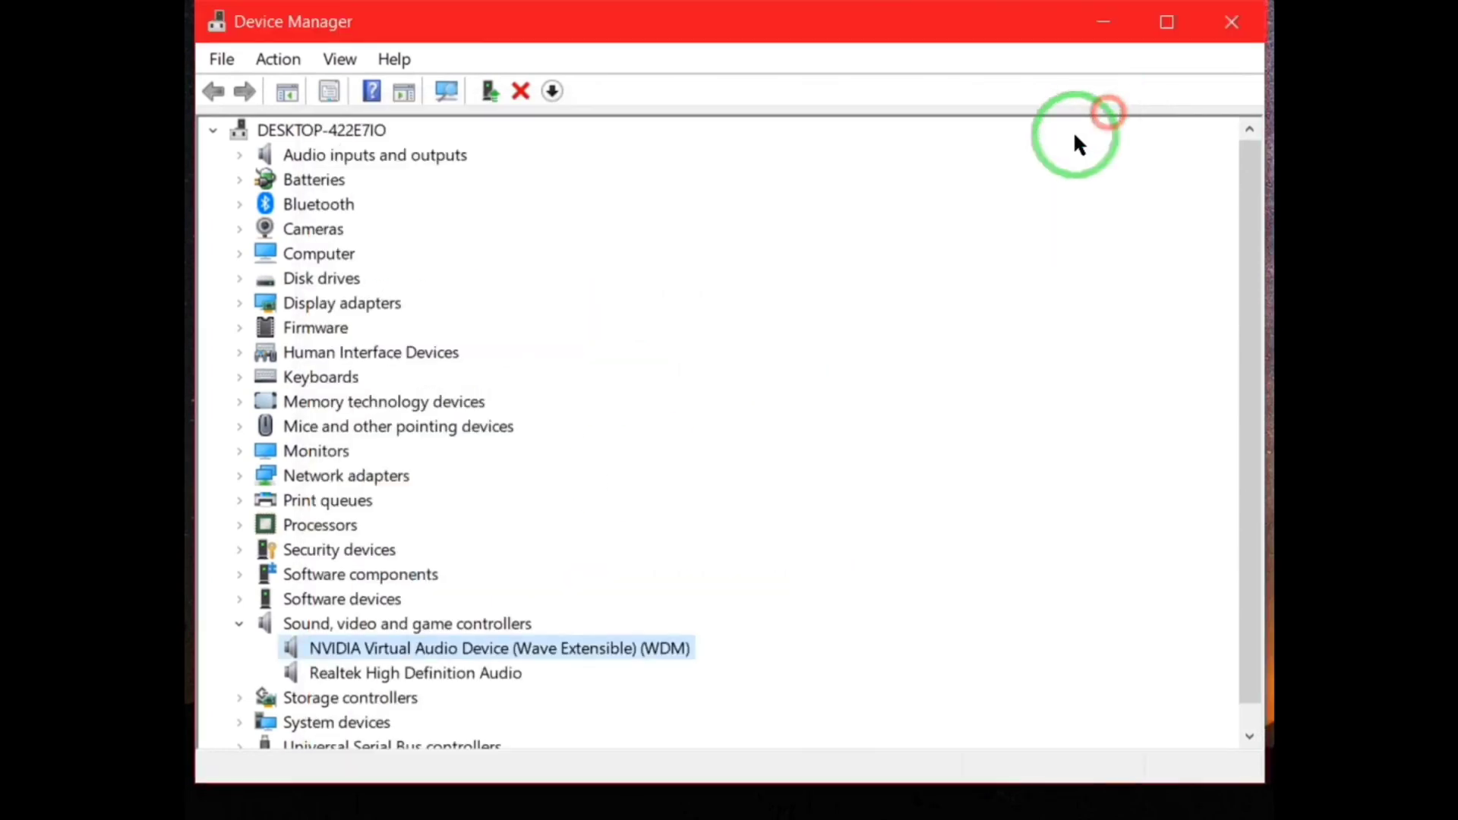
- Search automatically for an updated Realtek High Definition Audio driver, dismiss the update dialog and close Device Manager
right_click(460, 668)
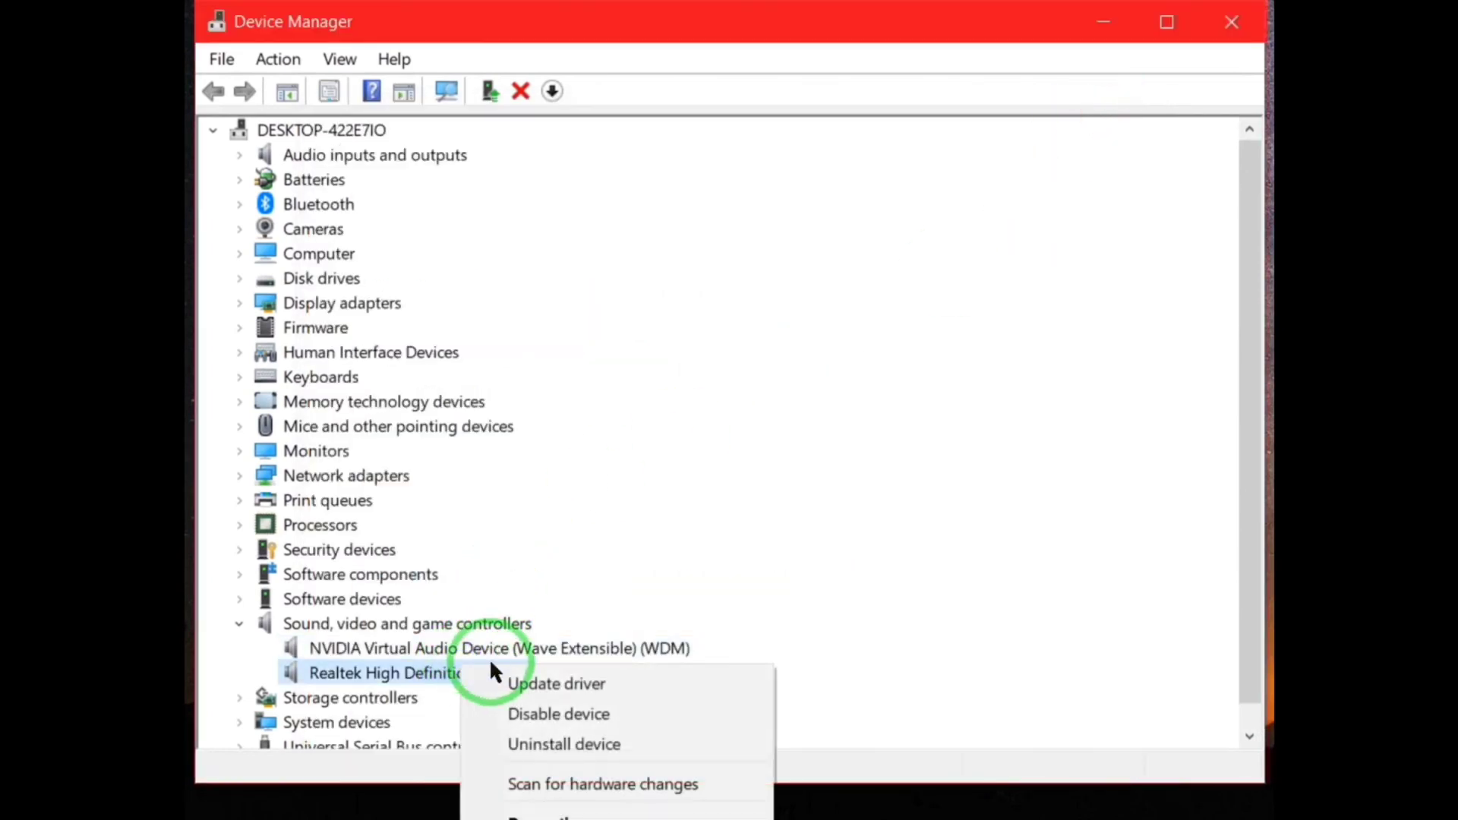
left_click(508, 684)
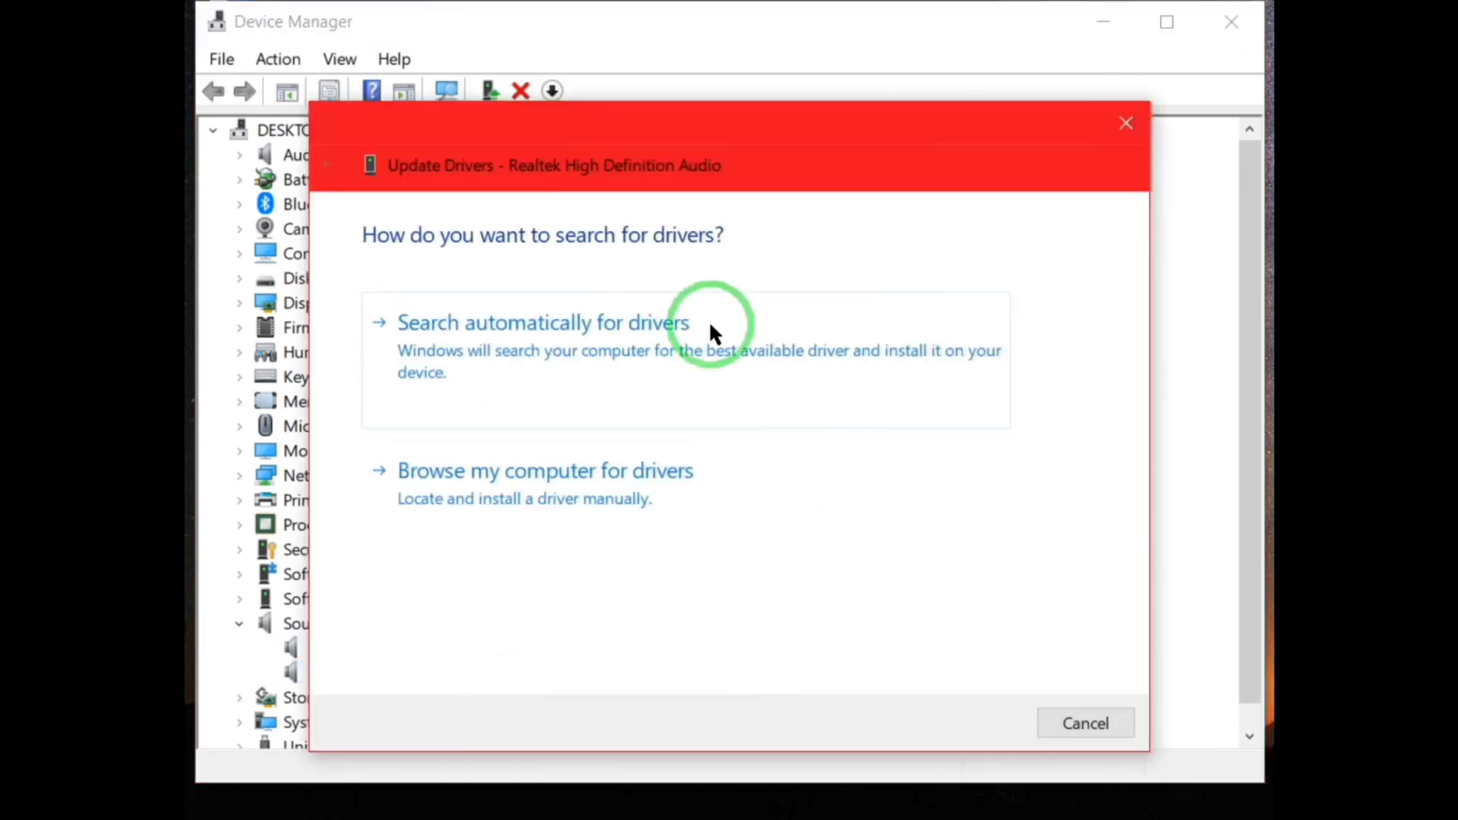
left_click(542, 355)
left_click(1123, 125)
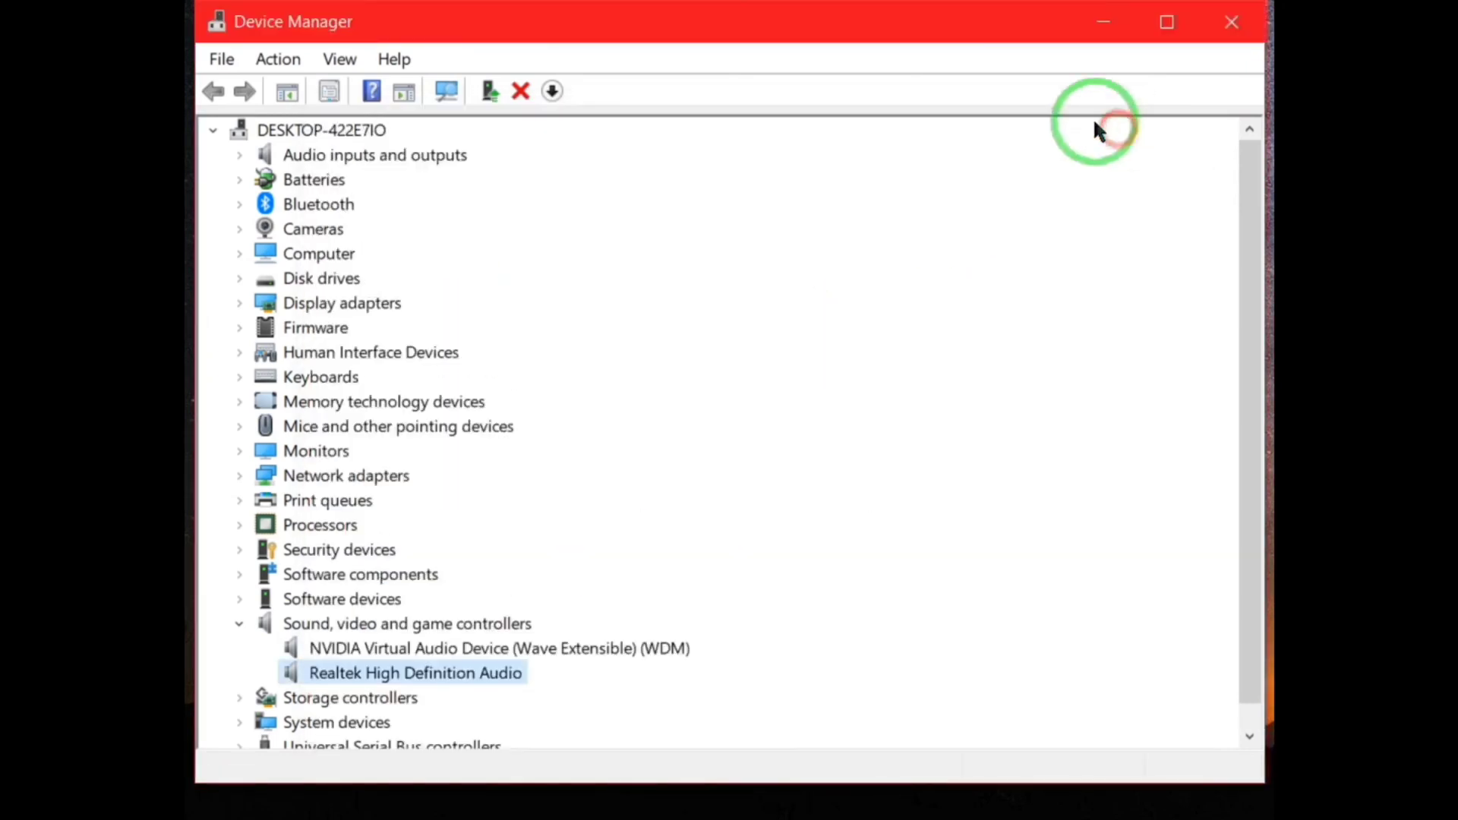
left_click(809, 786)
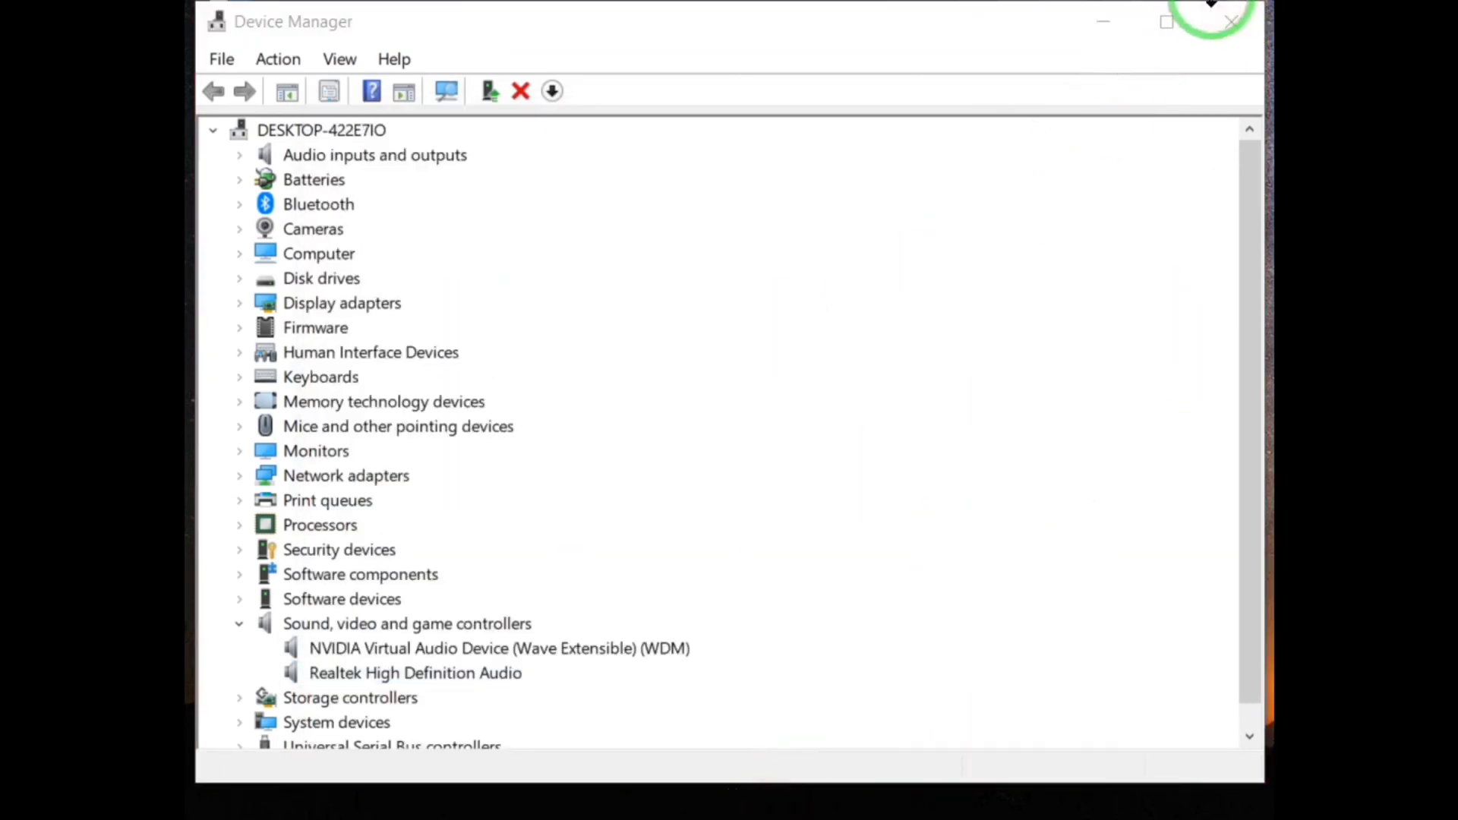
left_click(1232, 21)
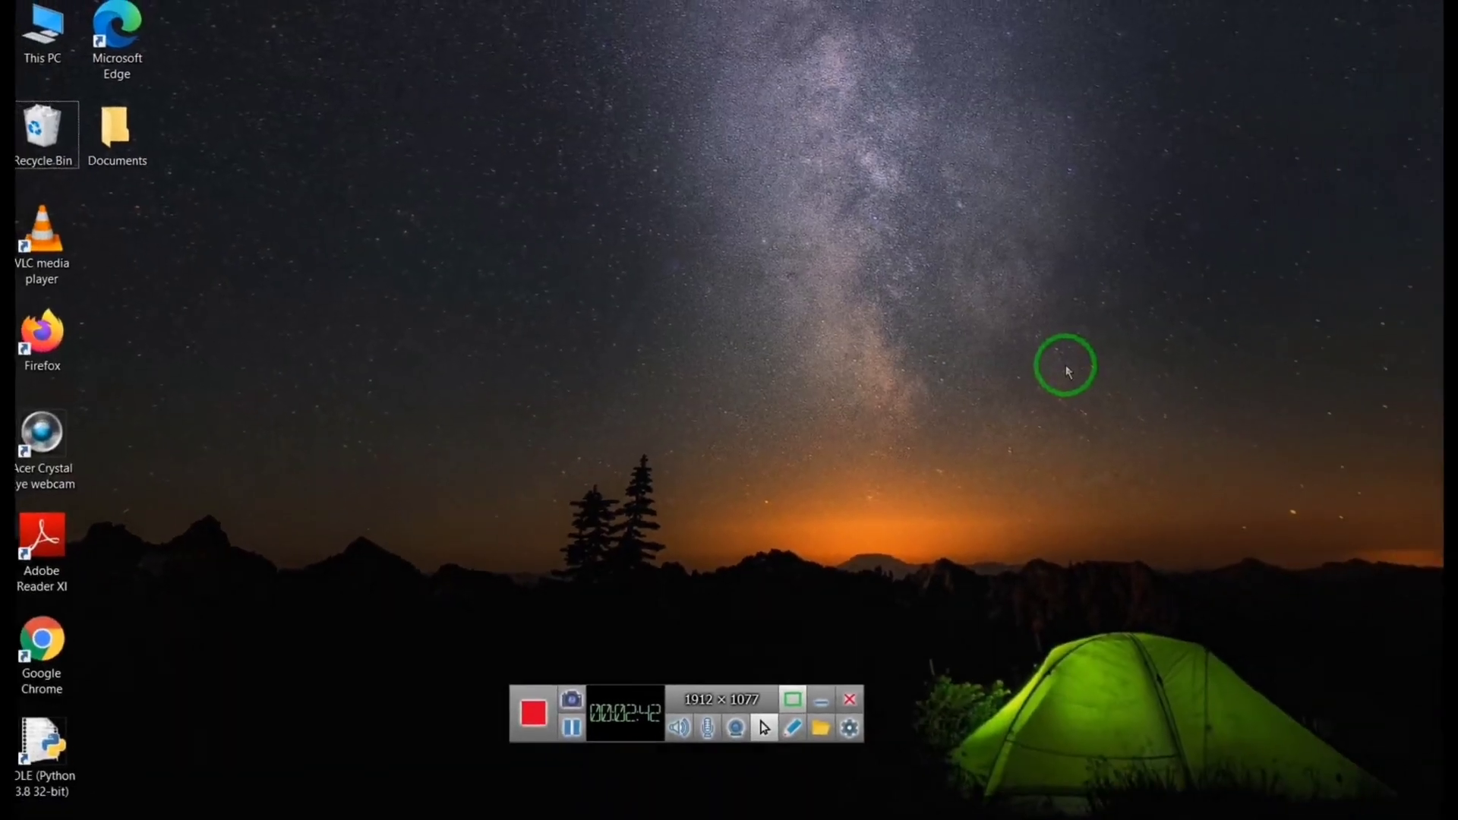
- Search Windows for Control Panel and open it
key("super")
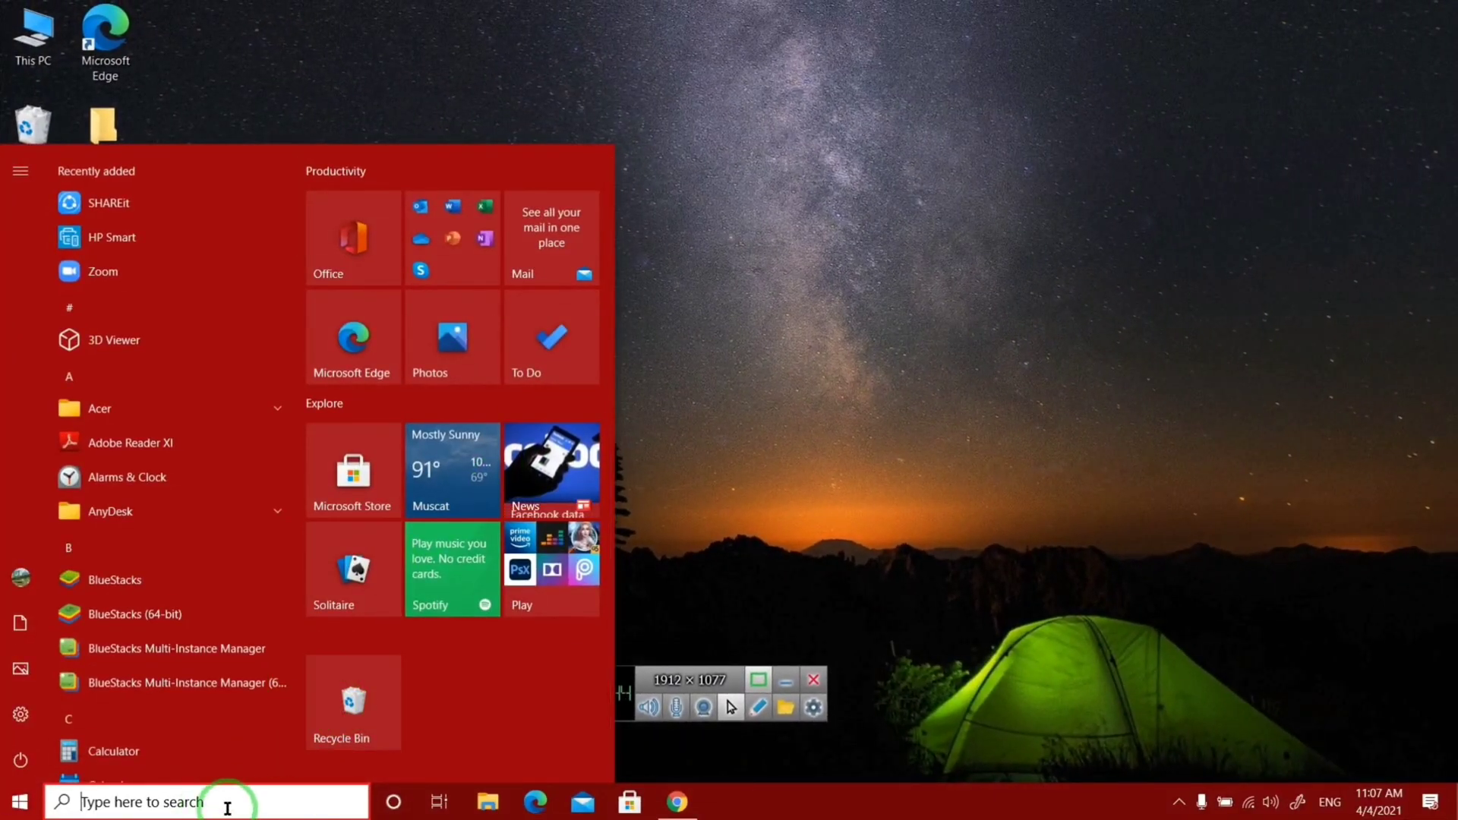
left_click(227, 805)
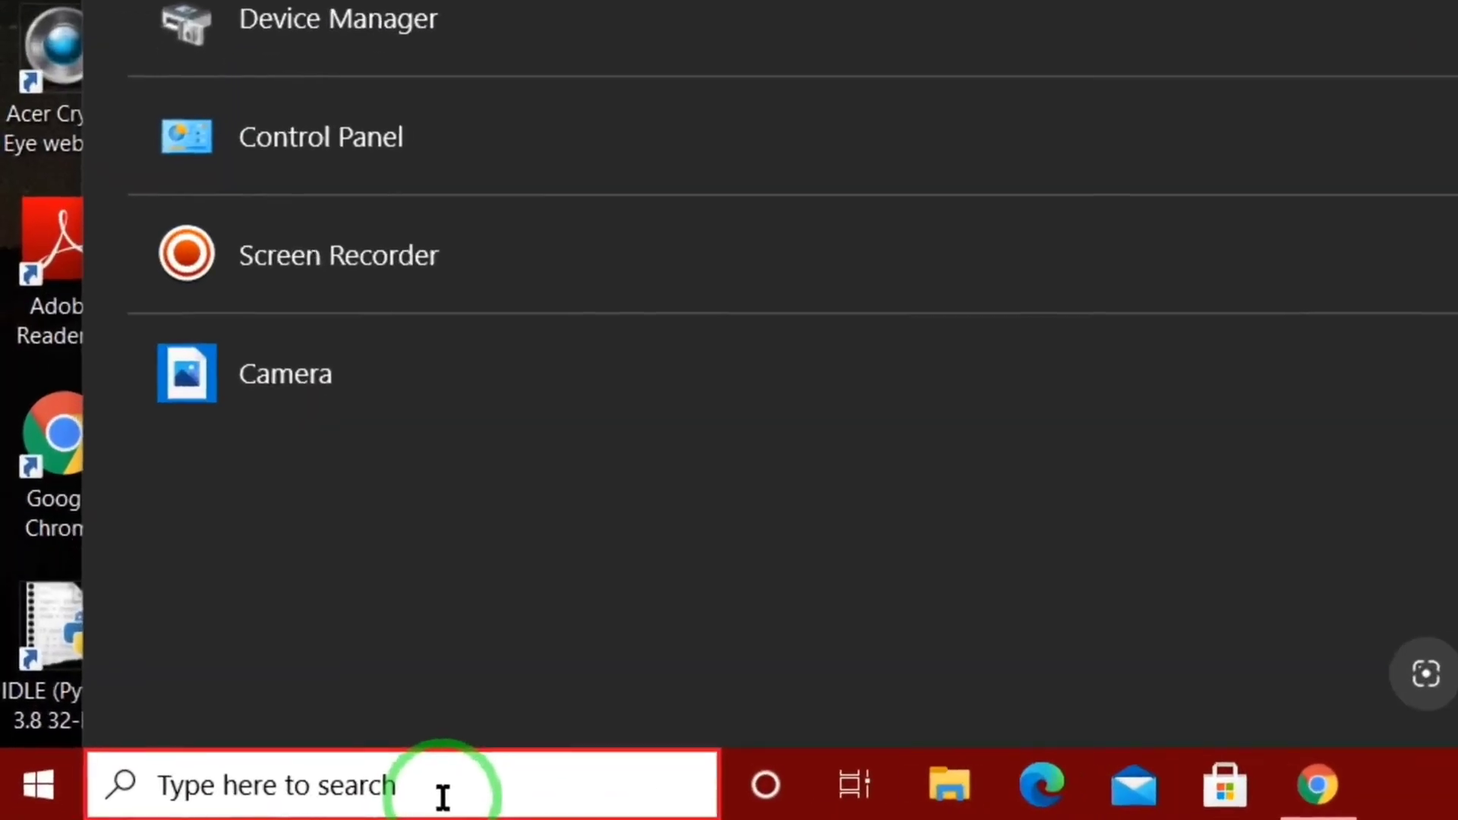
type("Control ")
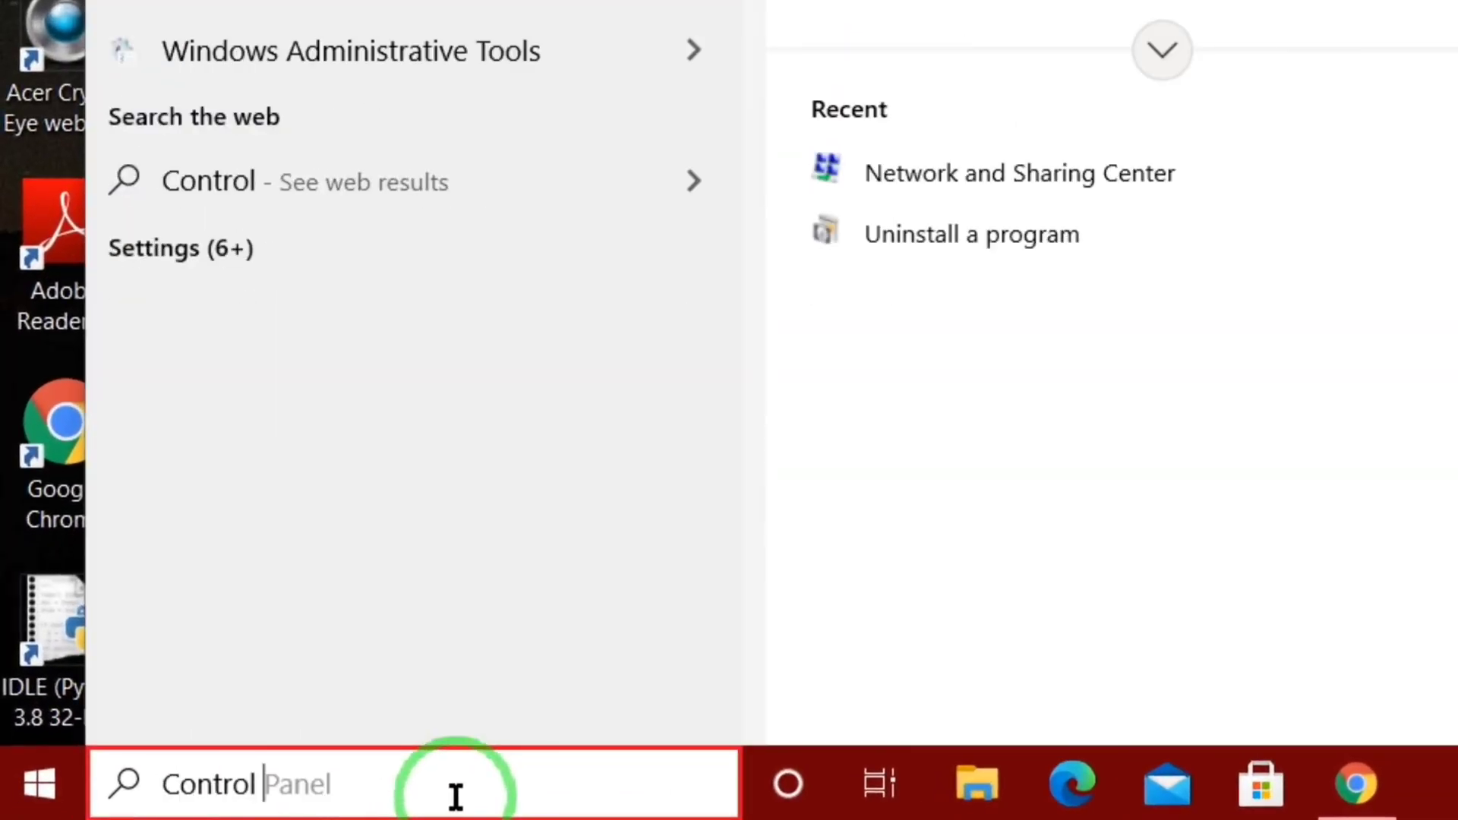
type("Pa")
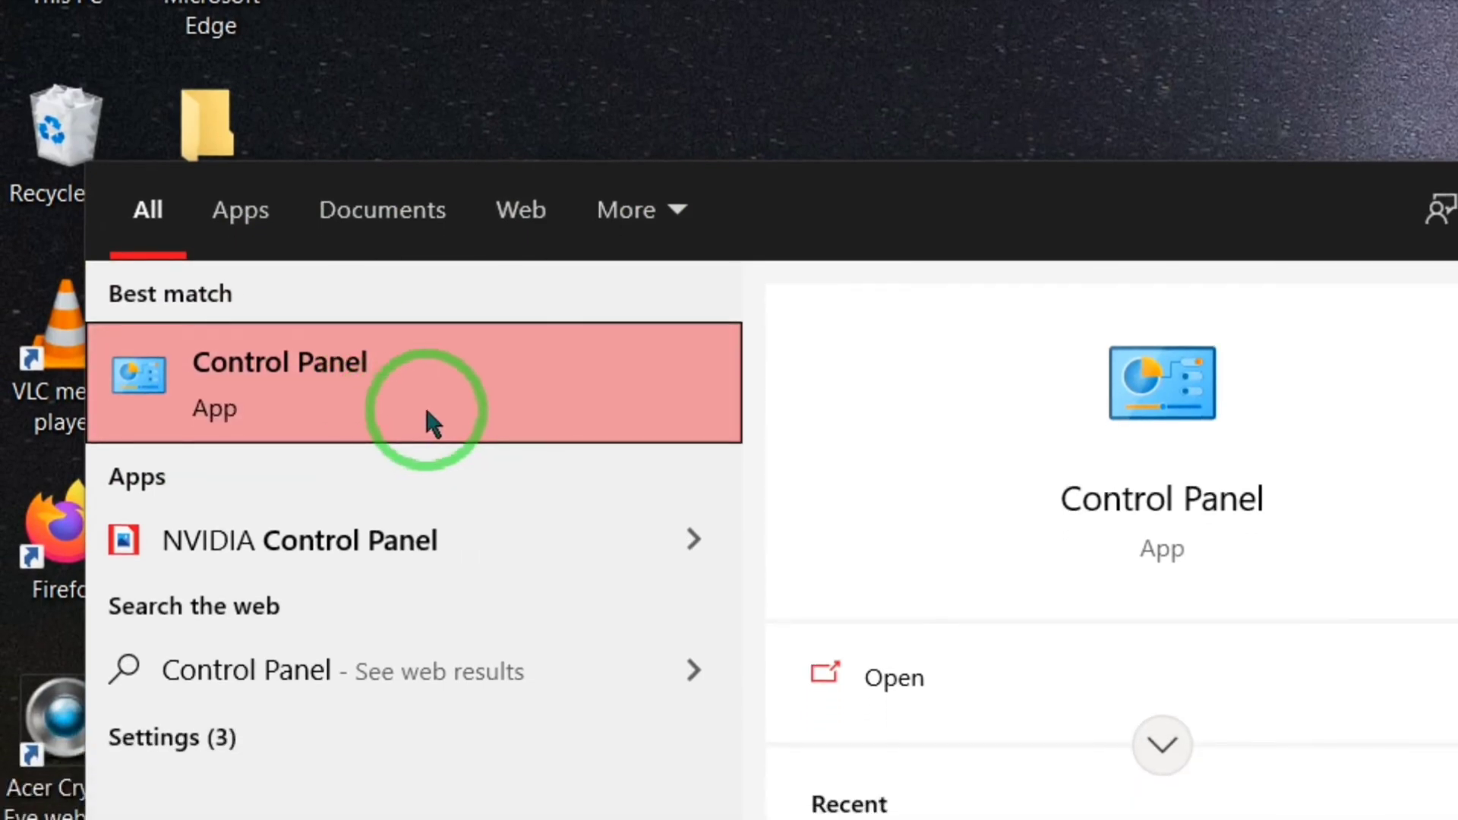
left_click(427, 446)
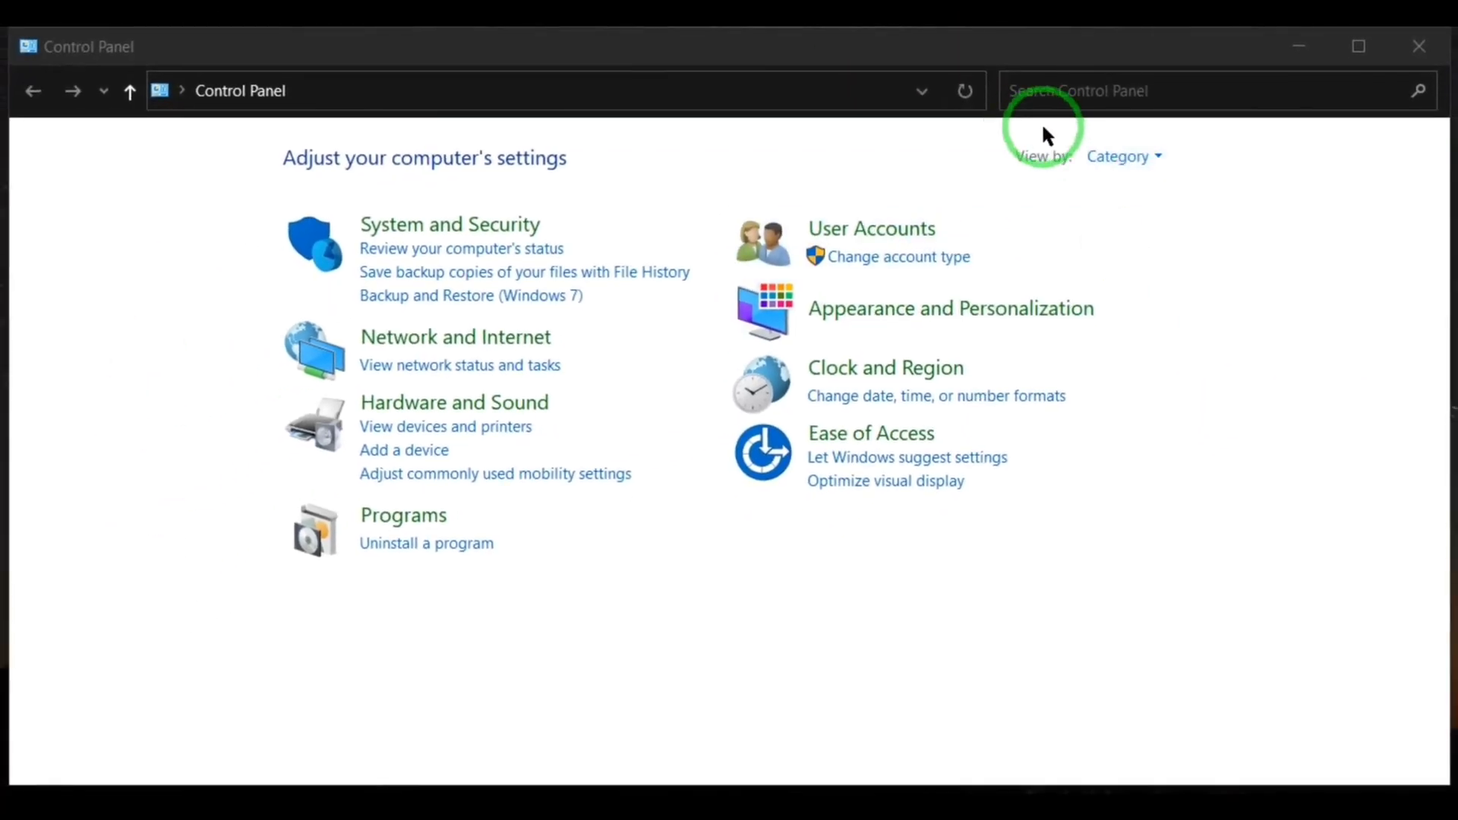
- Search Control Panel for "Power Options"
left_click(1076, 90)
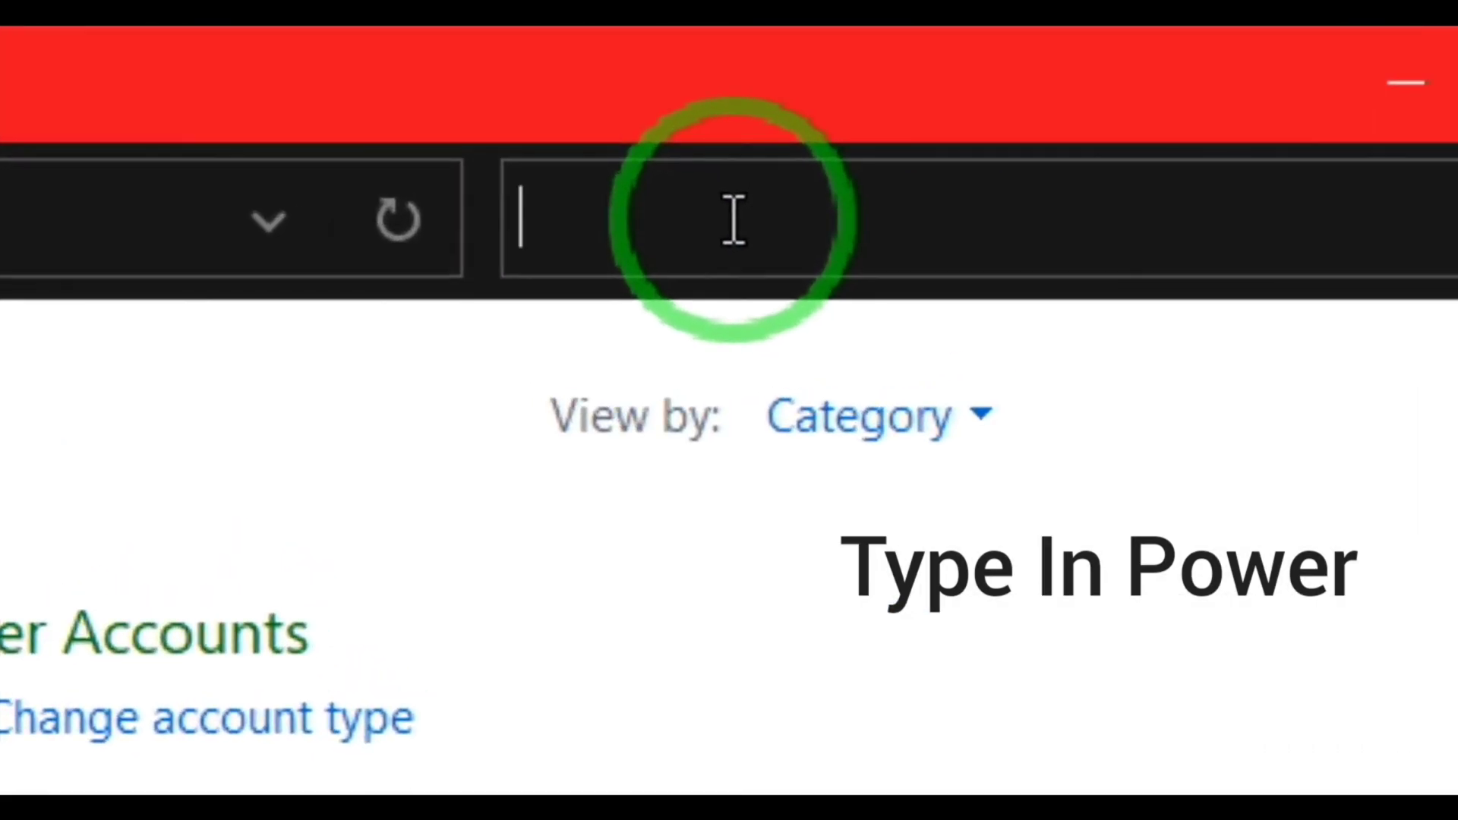
type("Advanced")
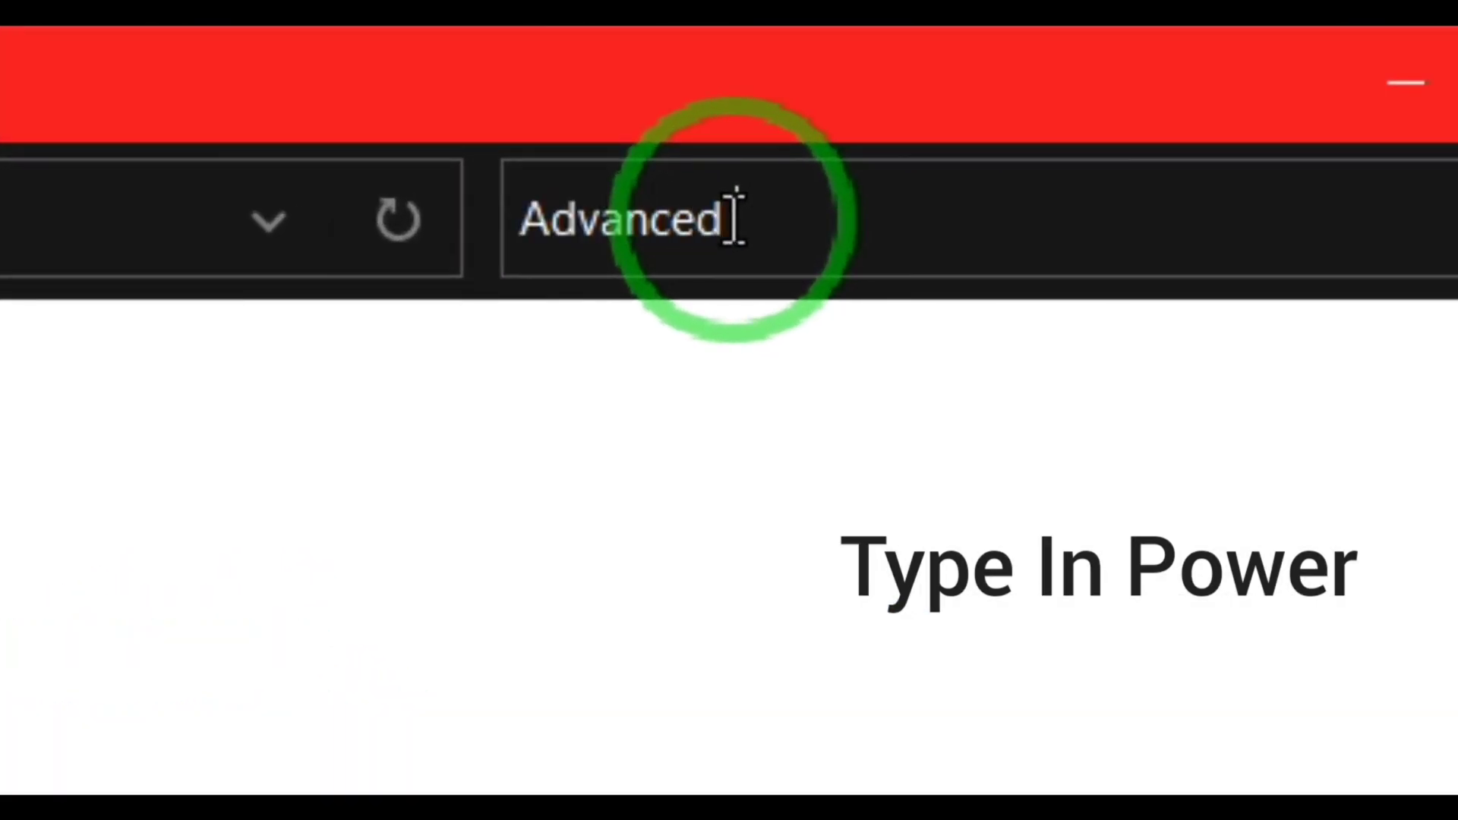
type(" Power S")
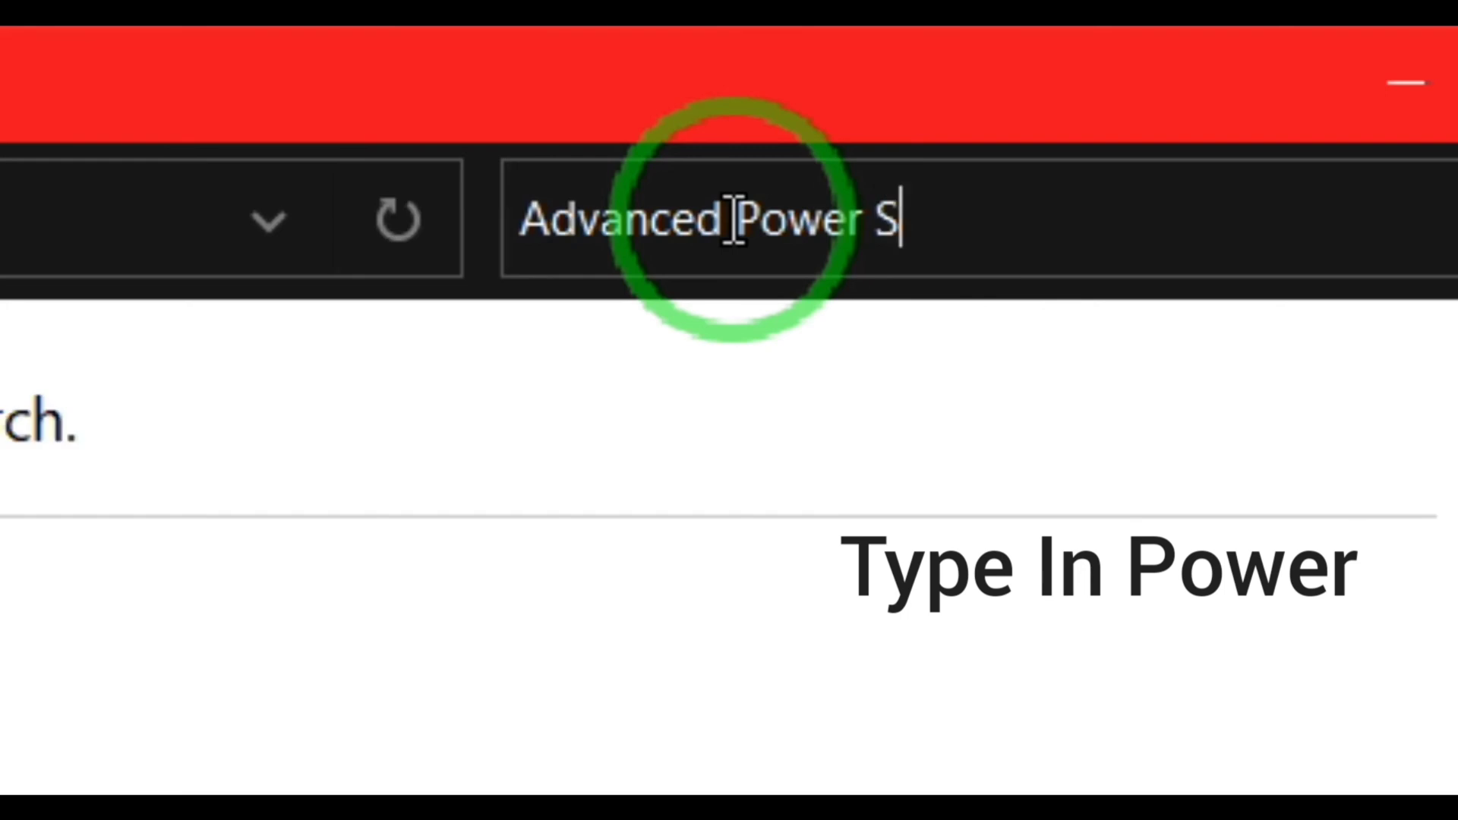
left_click(730, 239)
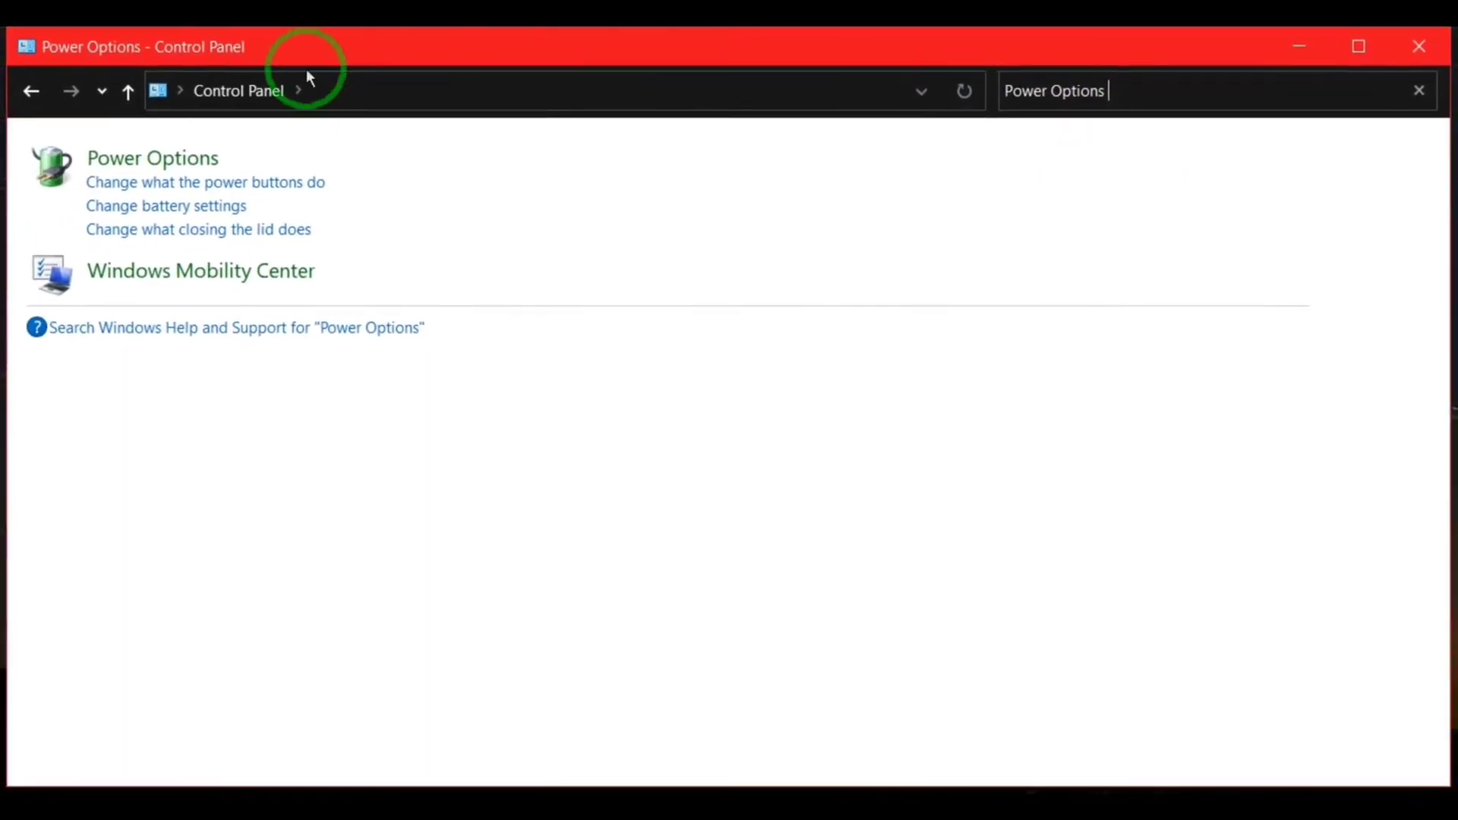
- In Power Options, activate the Balanced (recommended) power plan and open its plan settings
left_click(141, 161)
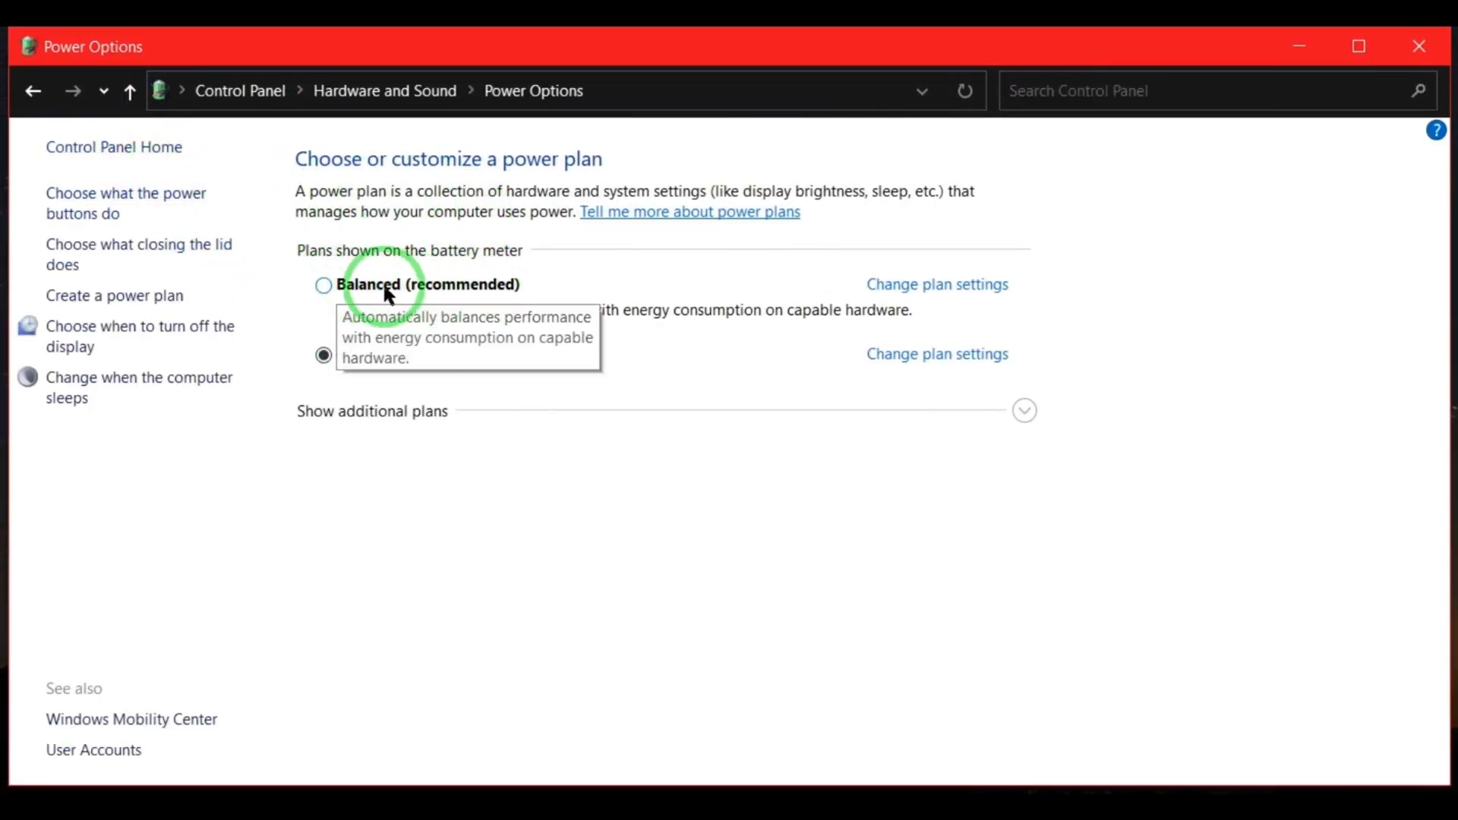
left_click(322, 286)
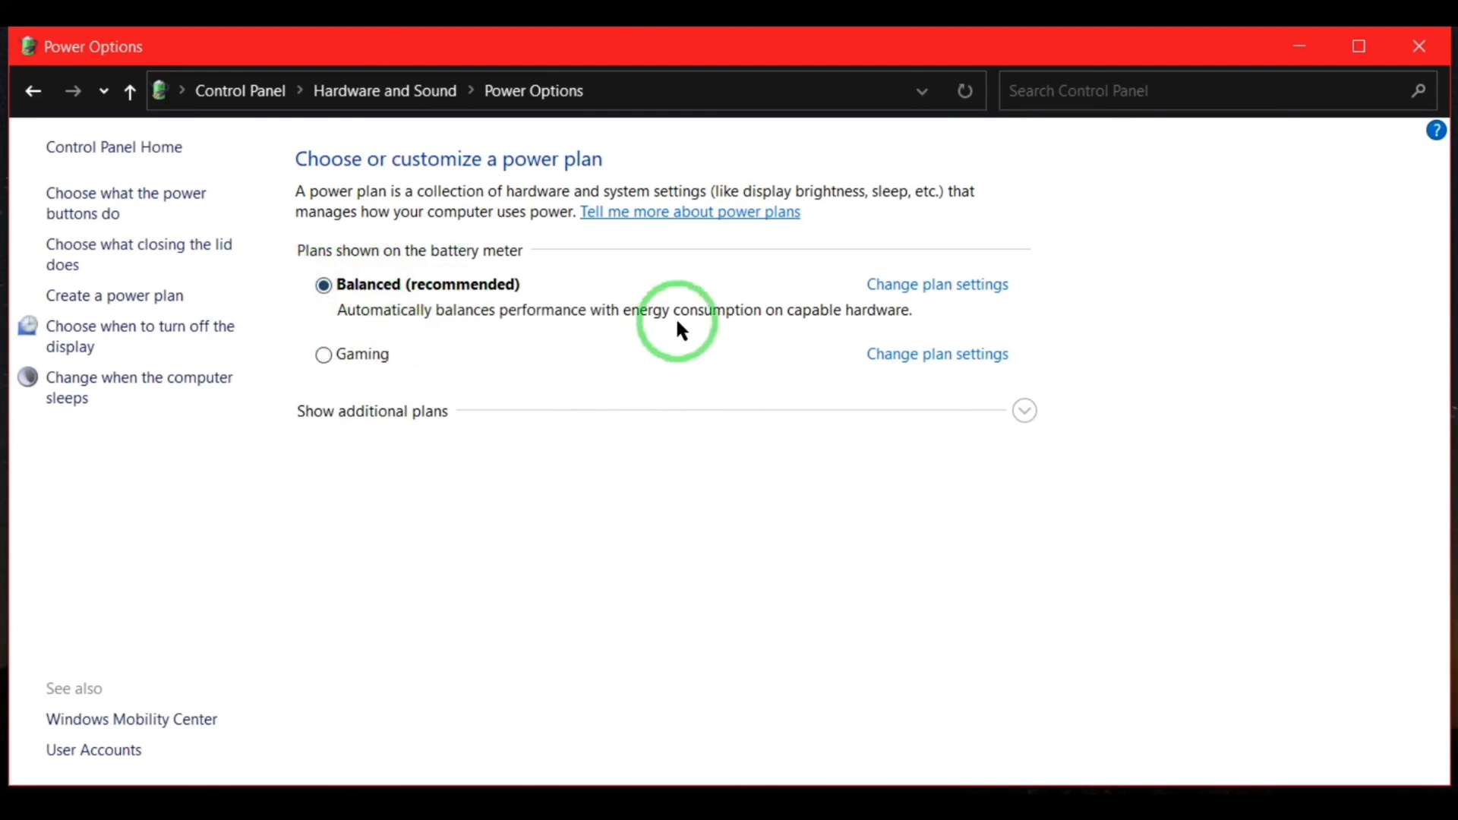
left_click(942, 287)
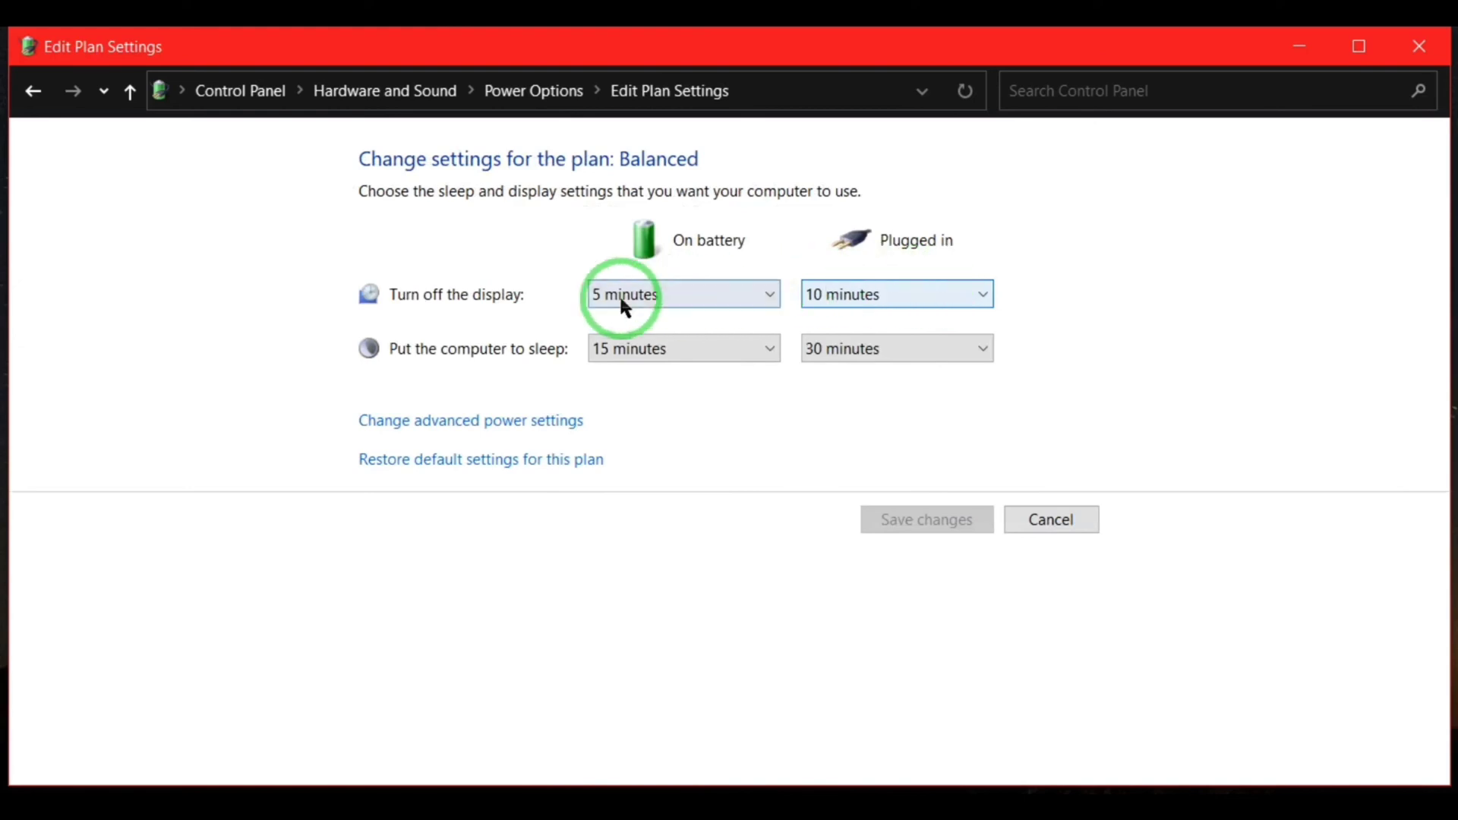
- Open the Balanced plan's advanced power settings and expand Power Saving Mode under Wireless Adapter Settings
left_click(474, 422)
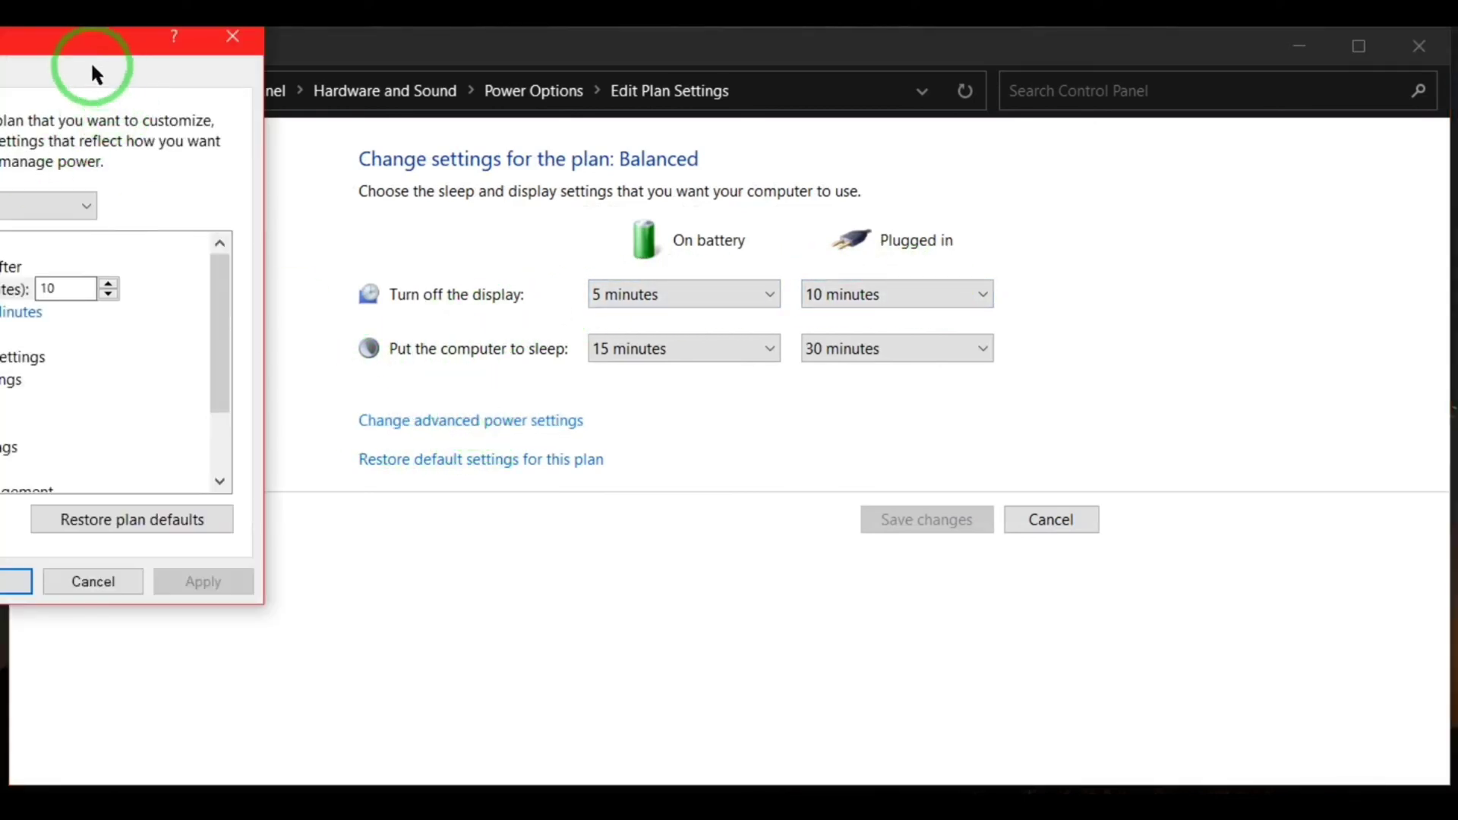
left_click_drag(73, 52, 1291, 129)
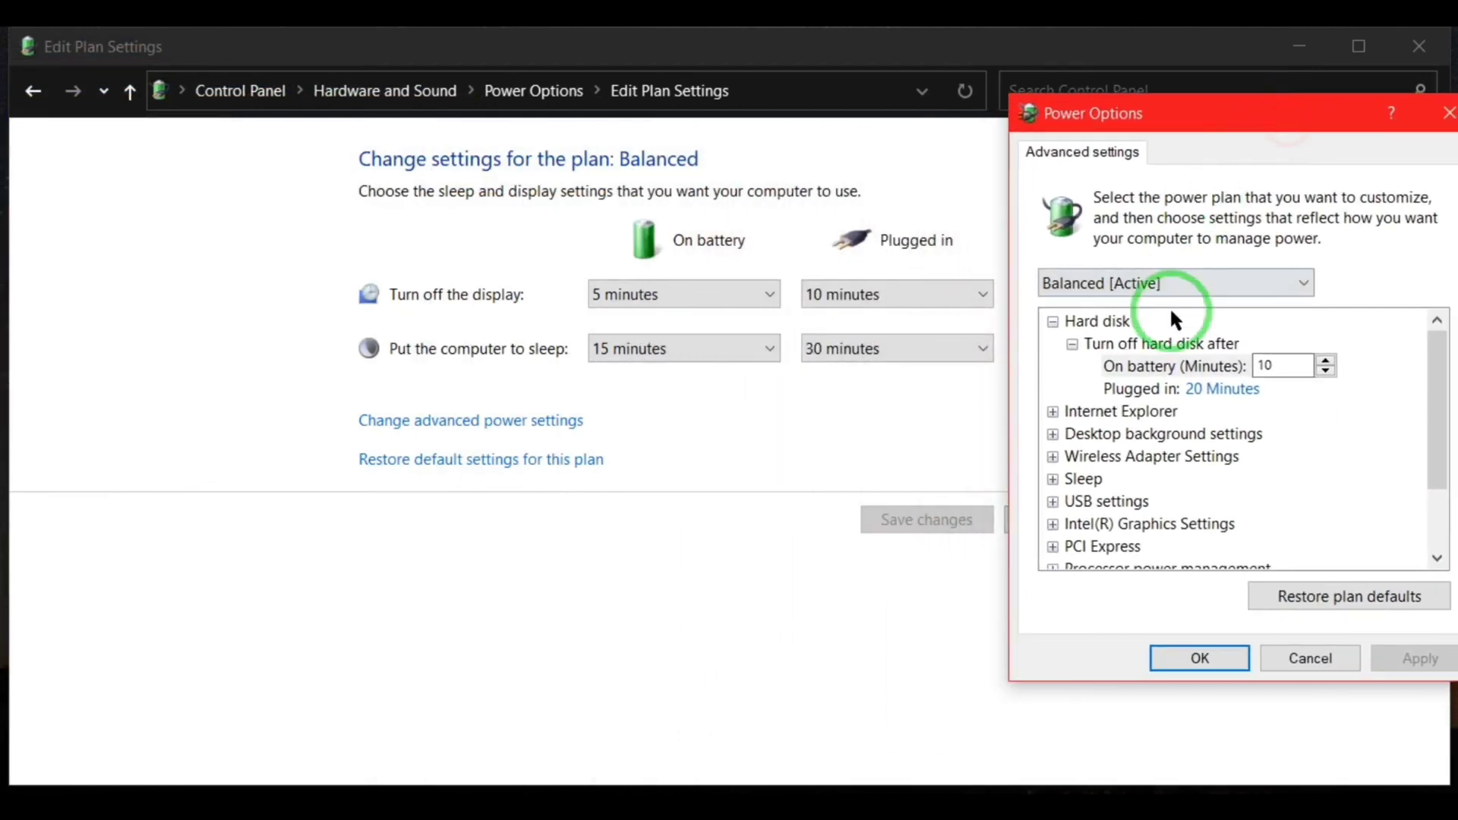
left_click(765, 137)
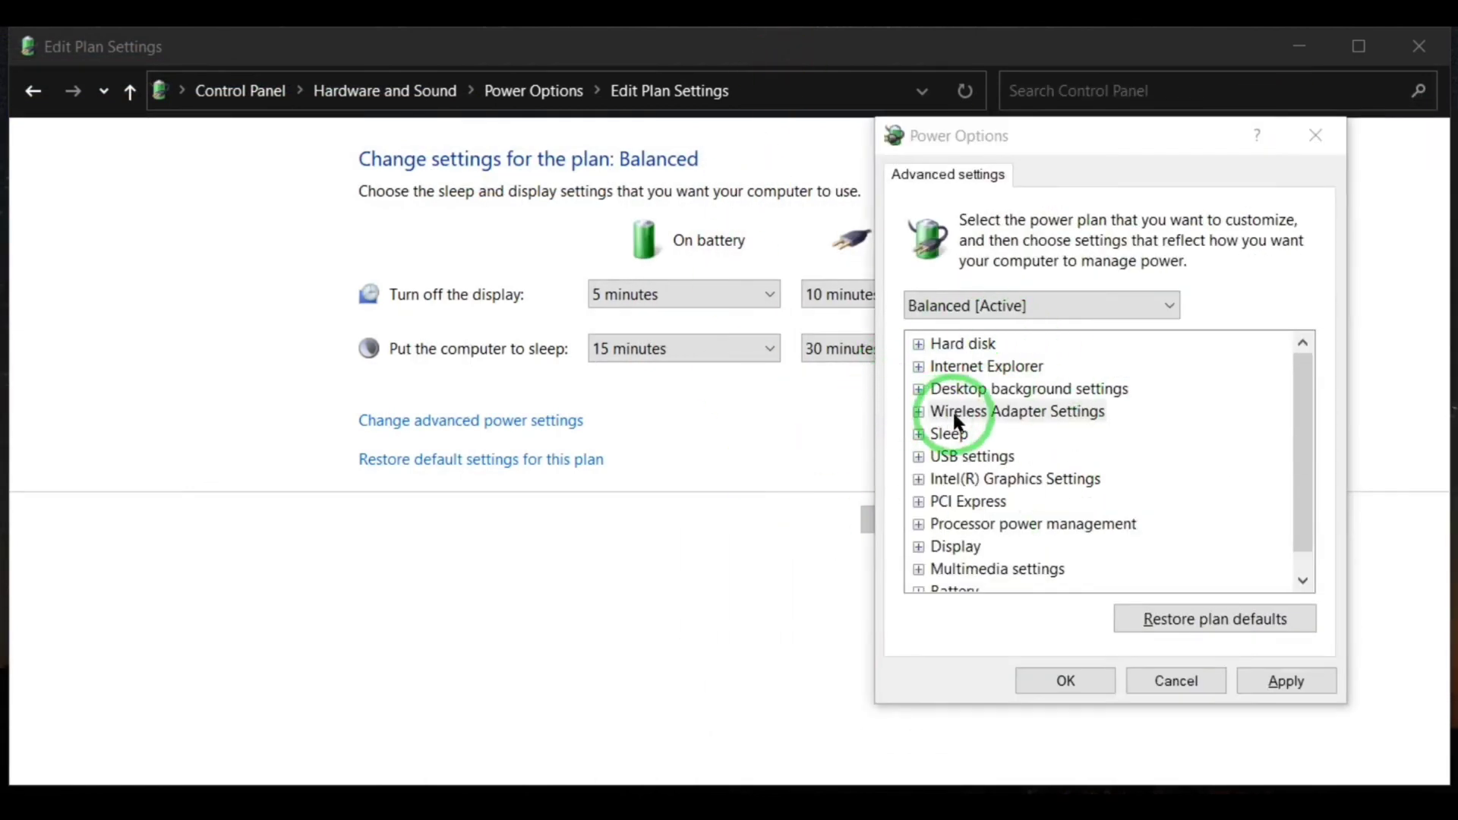
left_click(920, 410)
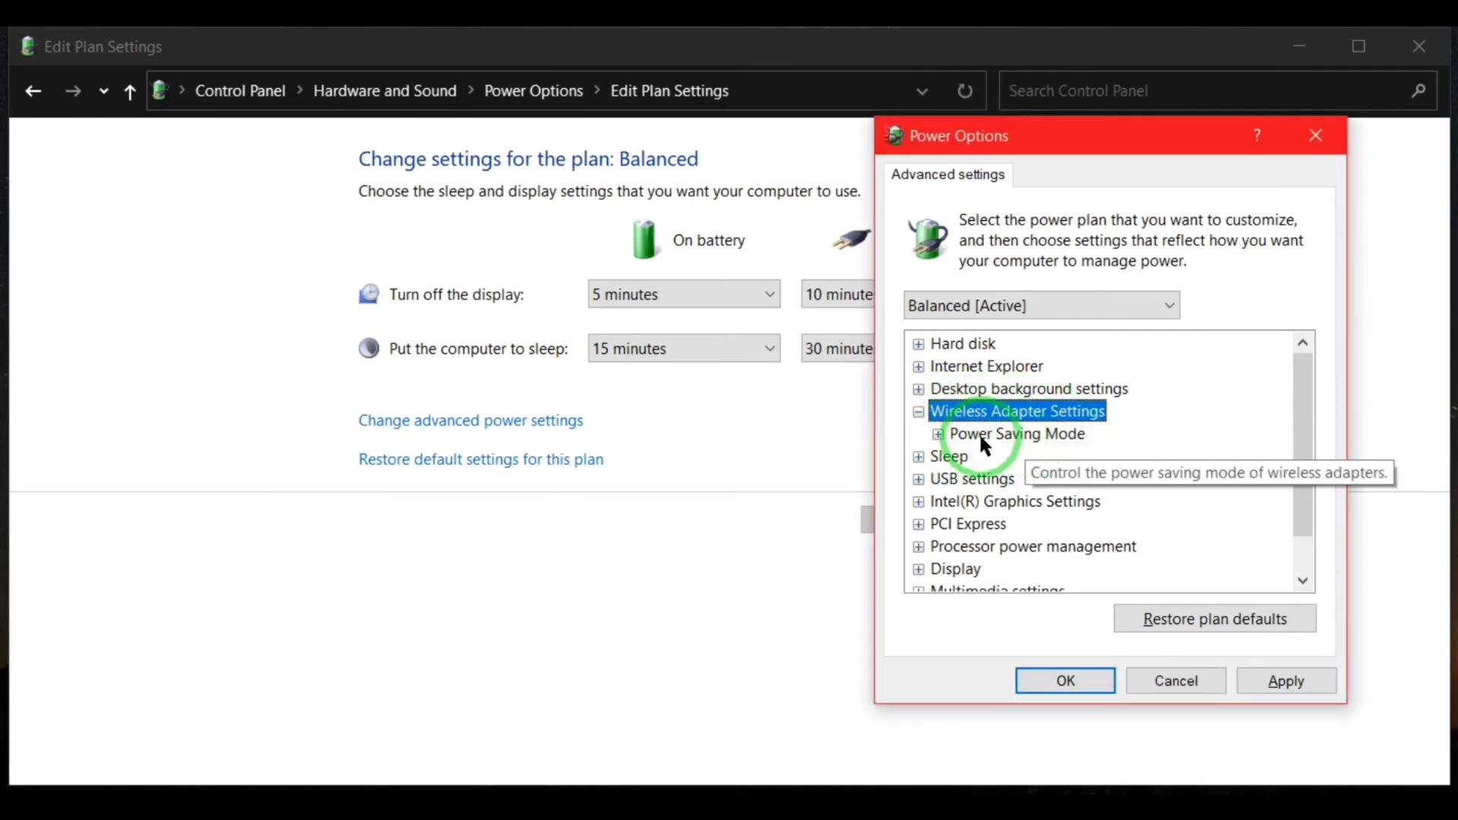
left_click(938, 434)
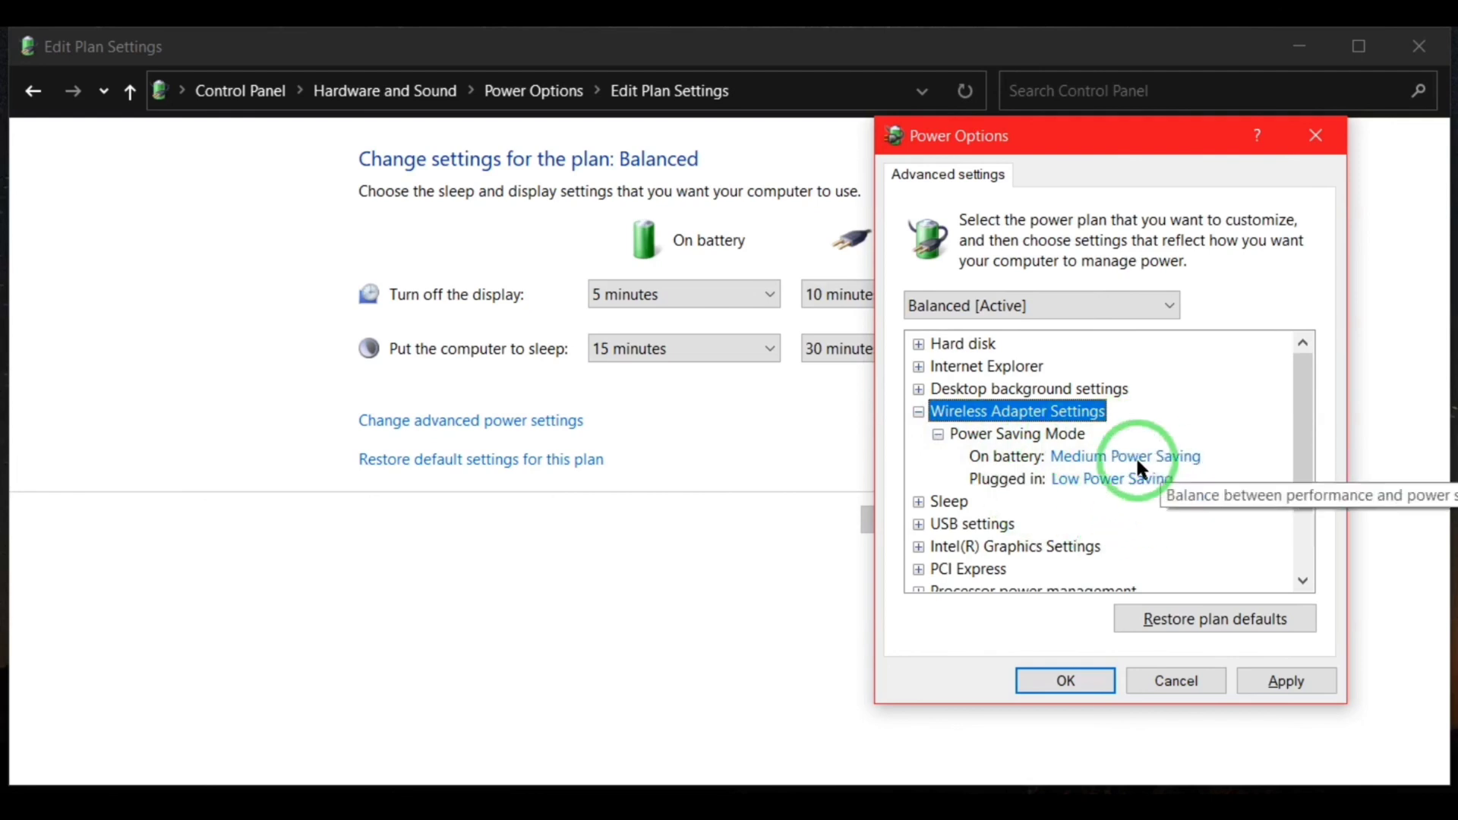
- Set the wireless adapter's plugged-in power saving mode to Maximum Performance, apply it and close the plan settings
left_click(1108, 481)
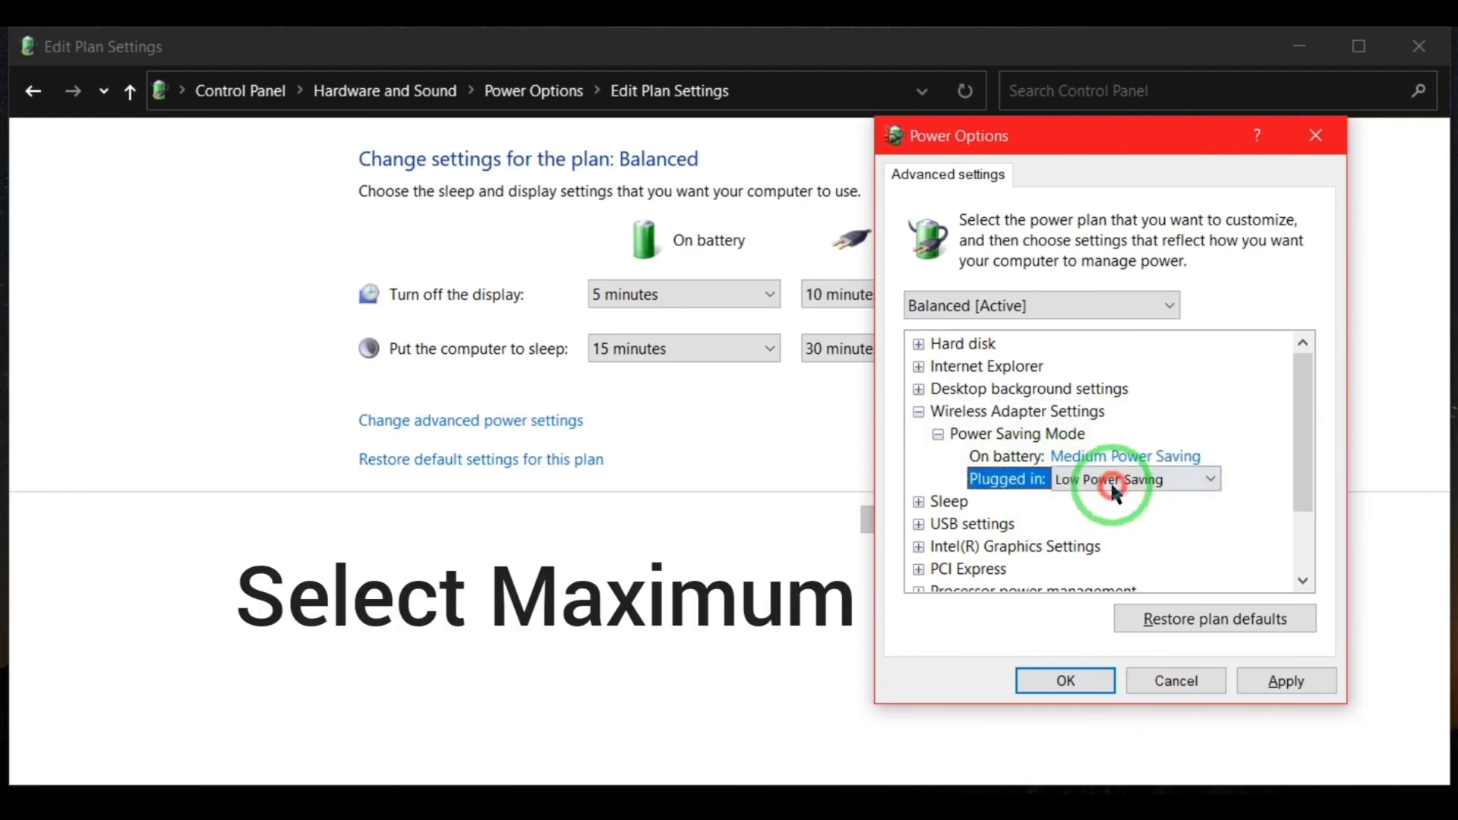
left_click(1115, 482)
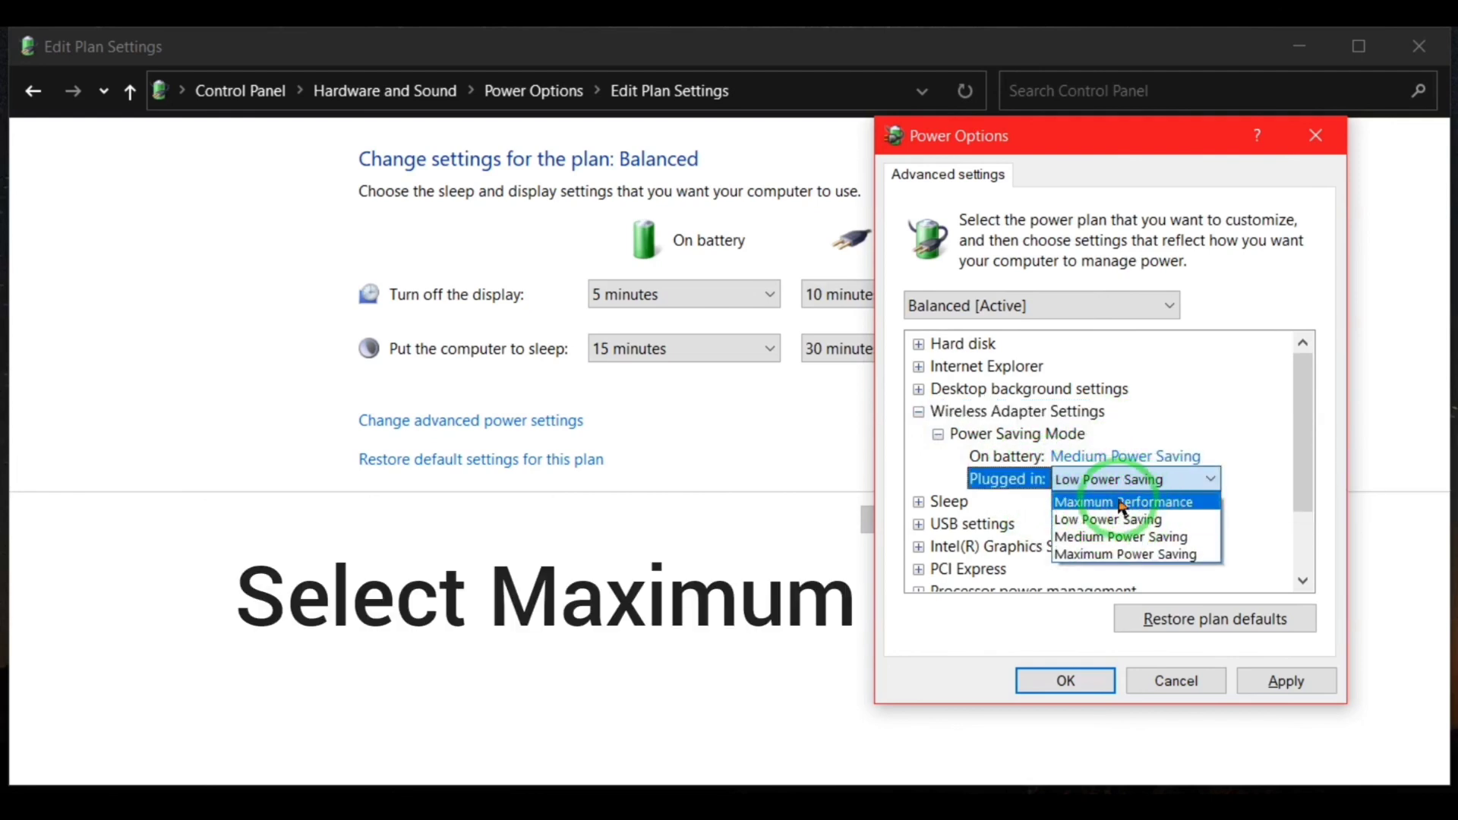
left_click(1124, 504)
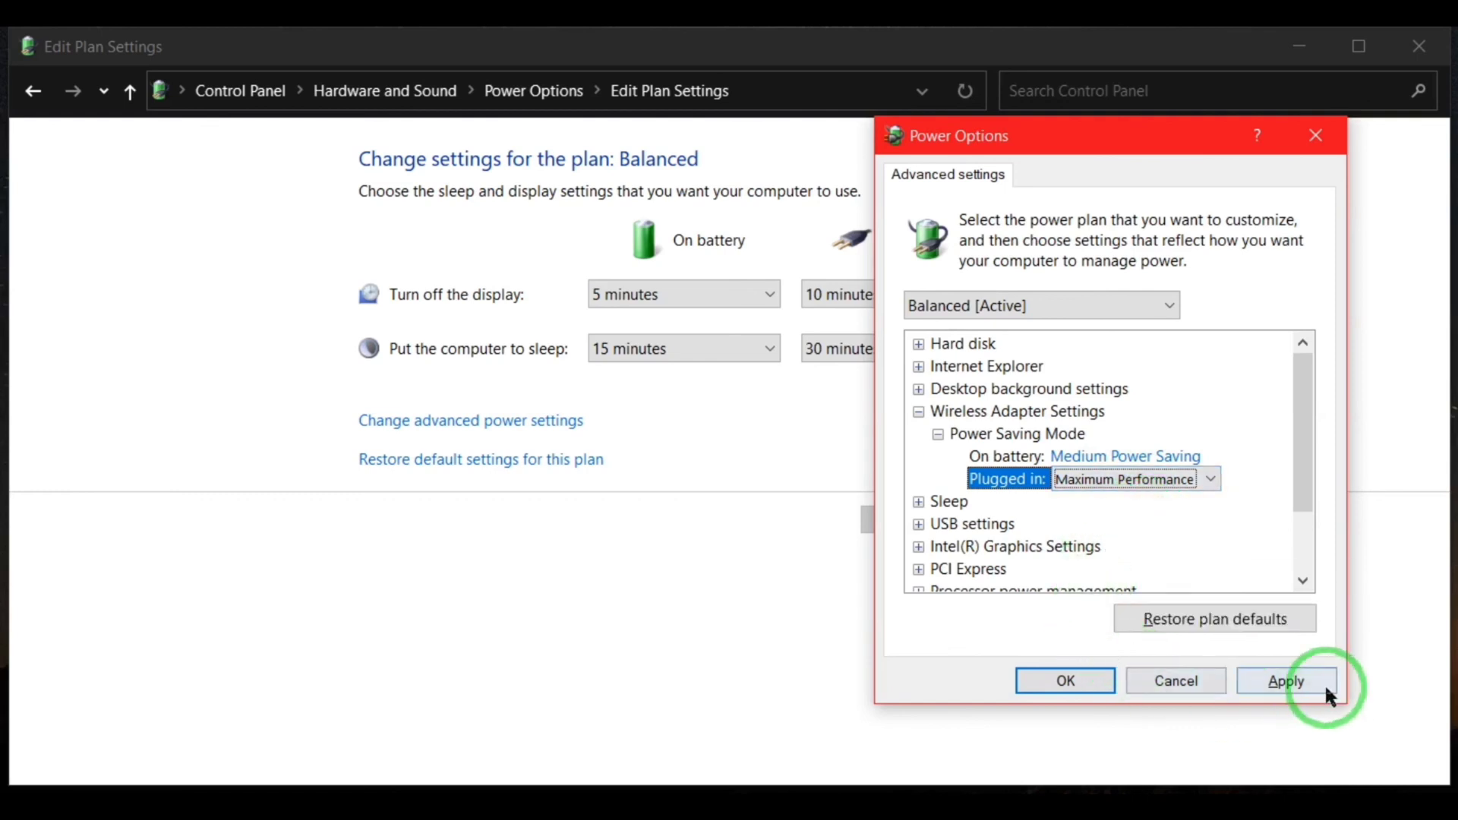
left_click(1285, 678)
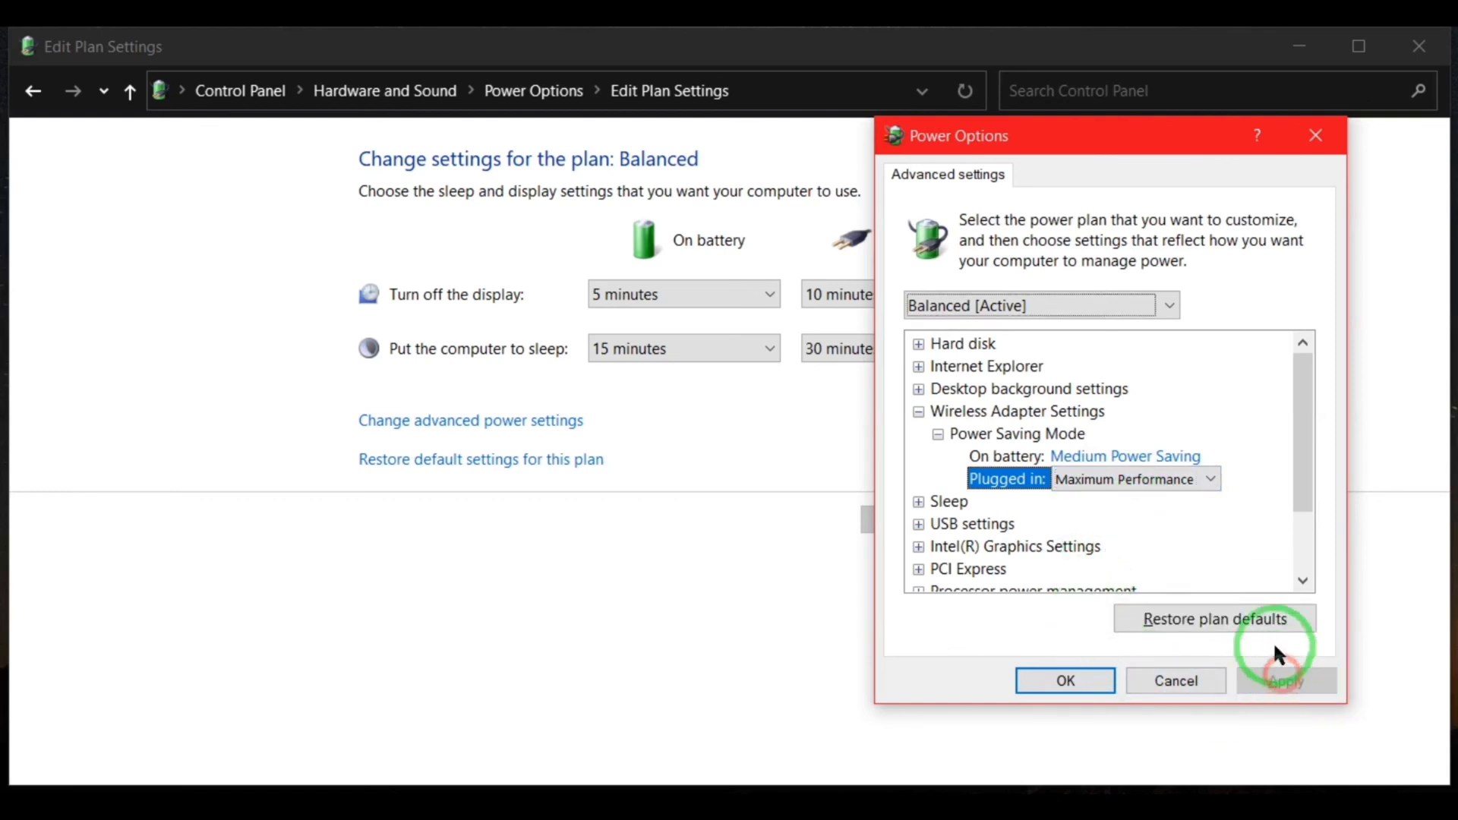
left_click(1082, 679)
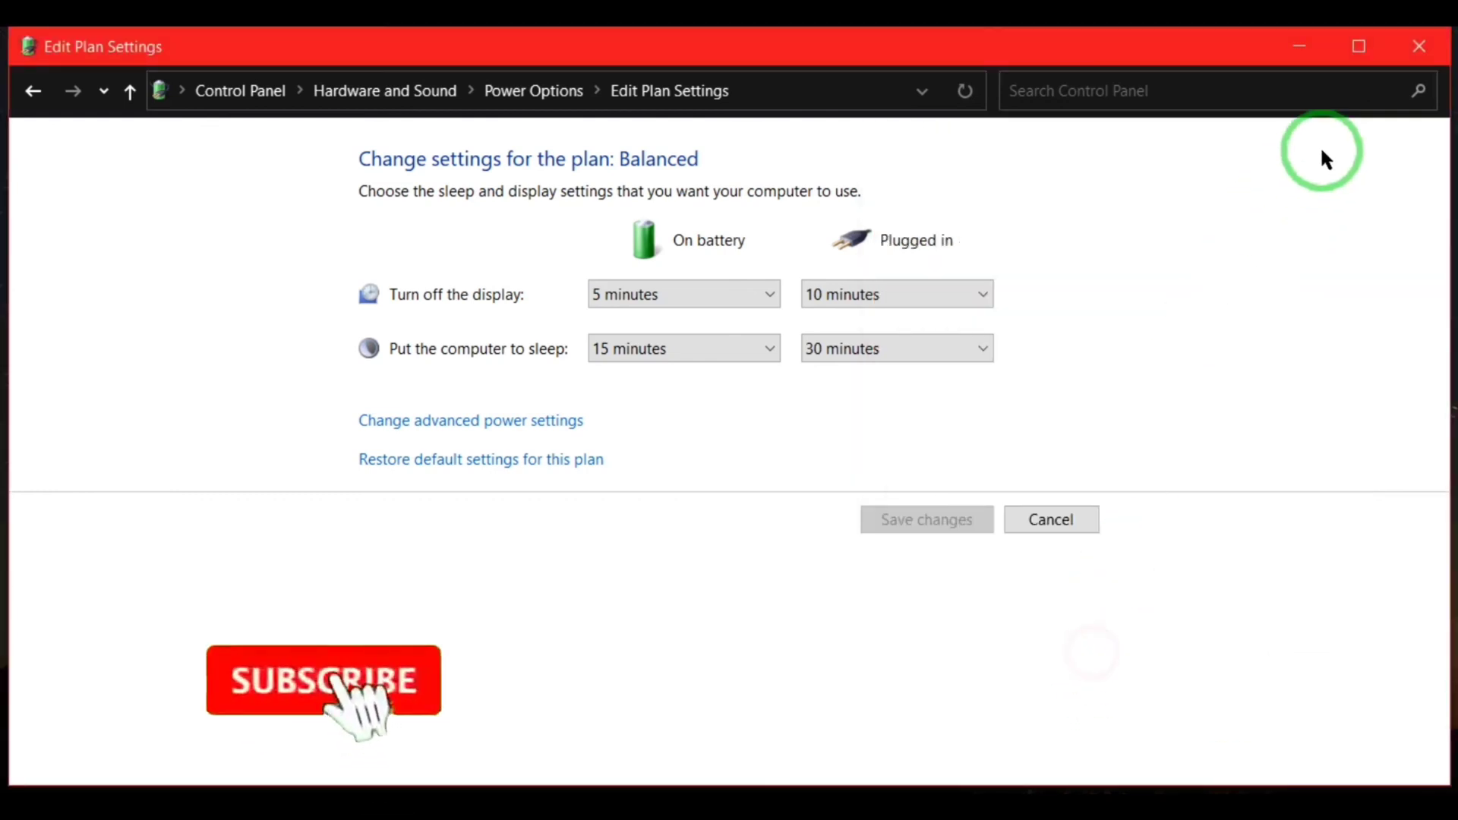
left_click(1419, 47)
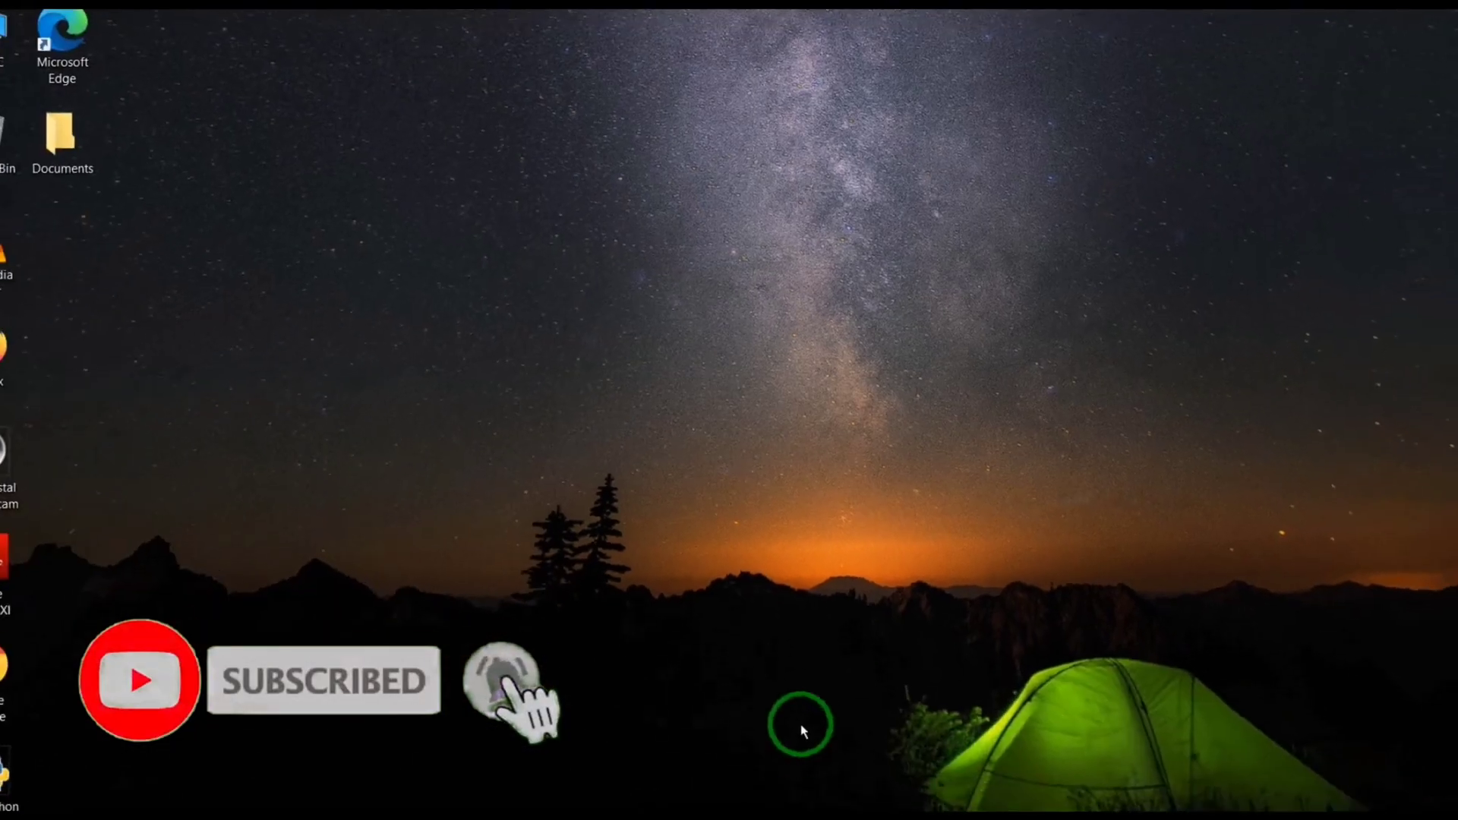
- Search Windows for the Settings app, open it and activate its settings search
key("super")
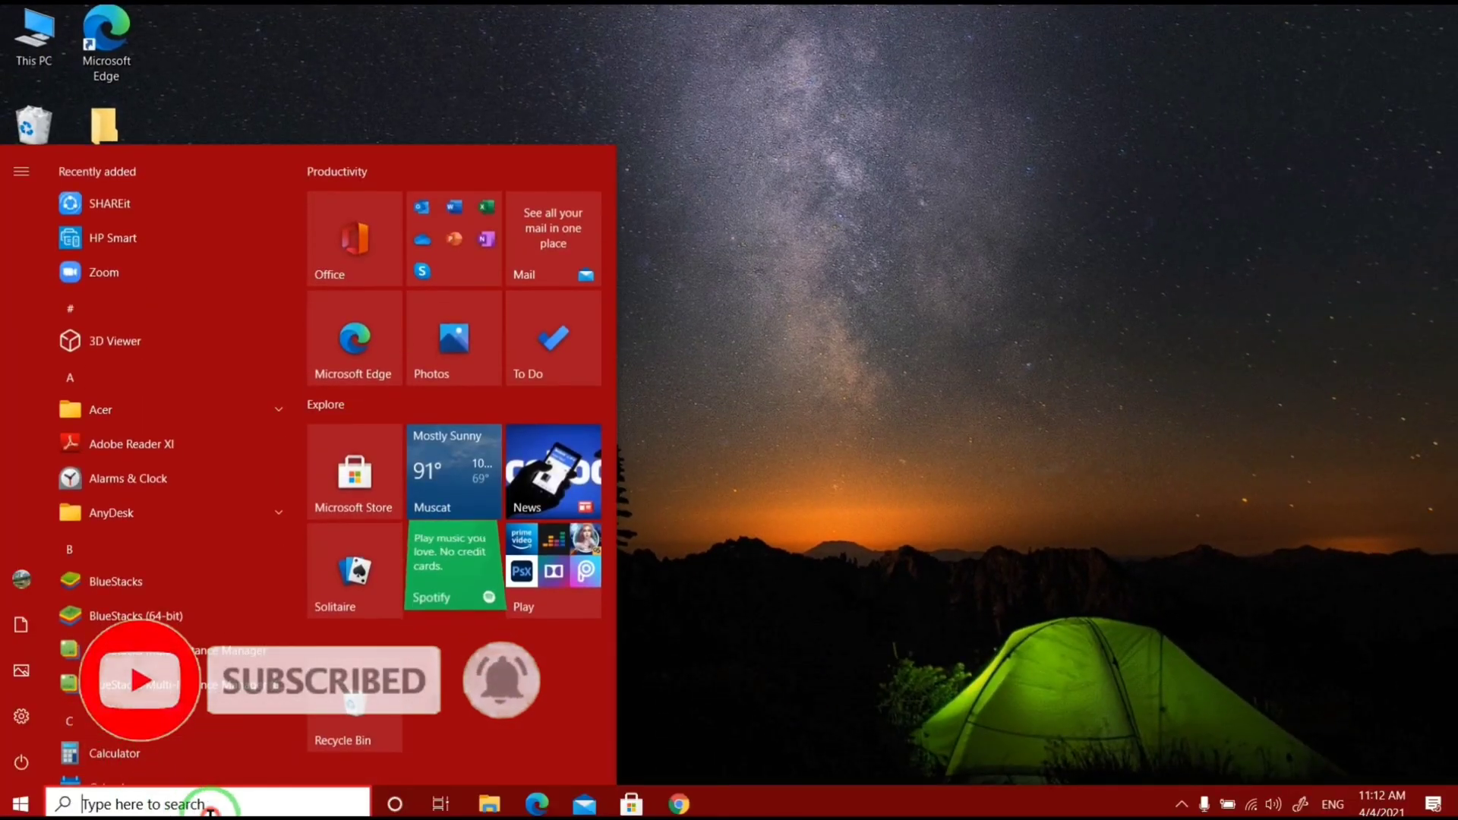
left_click(213, 803)
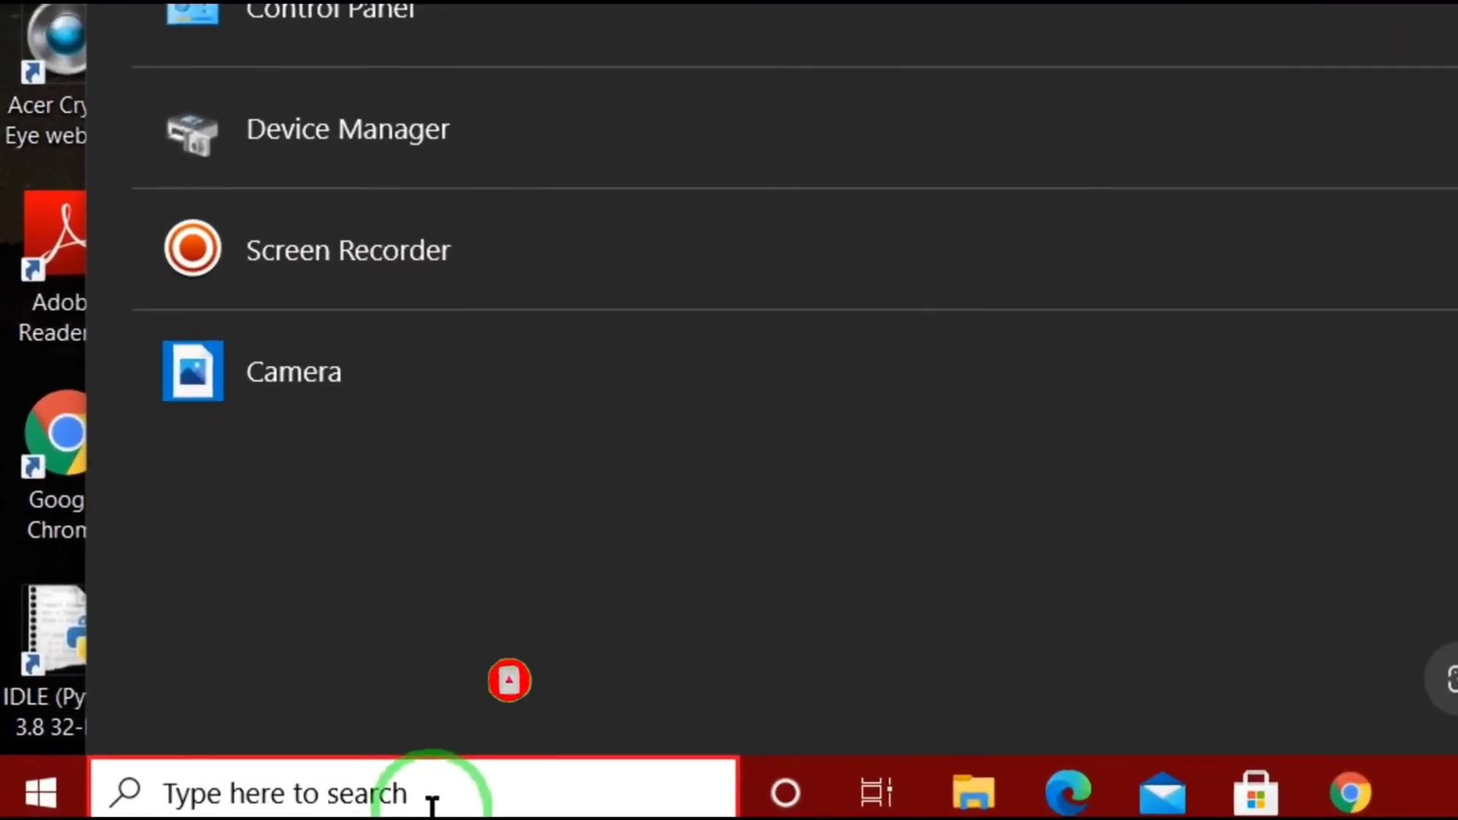
type("Setti")
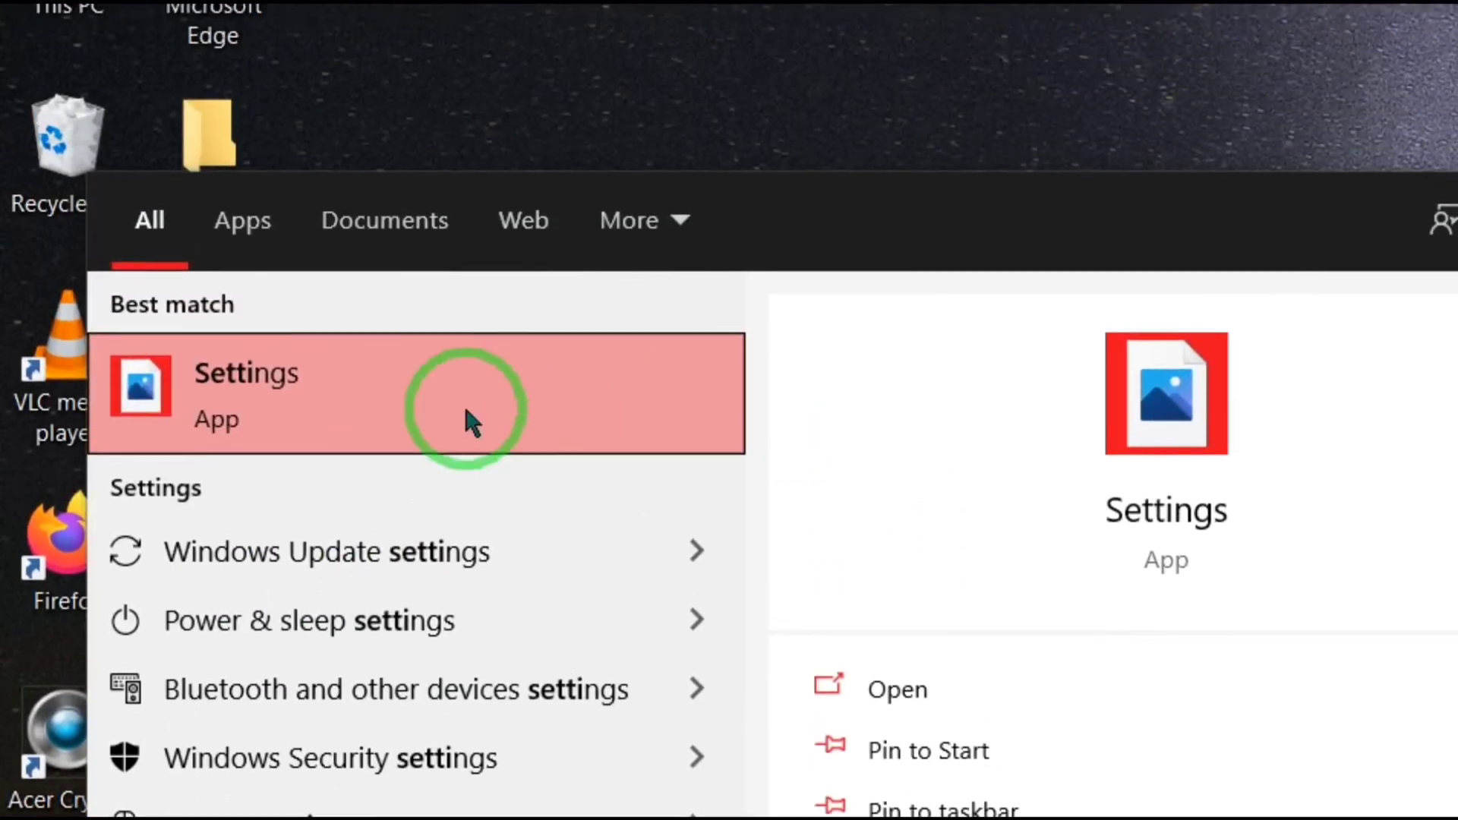
left_click(611, 403)
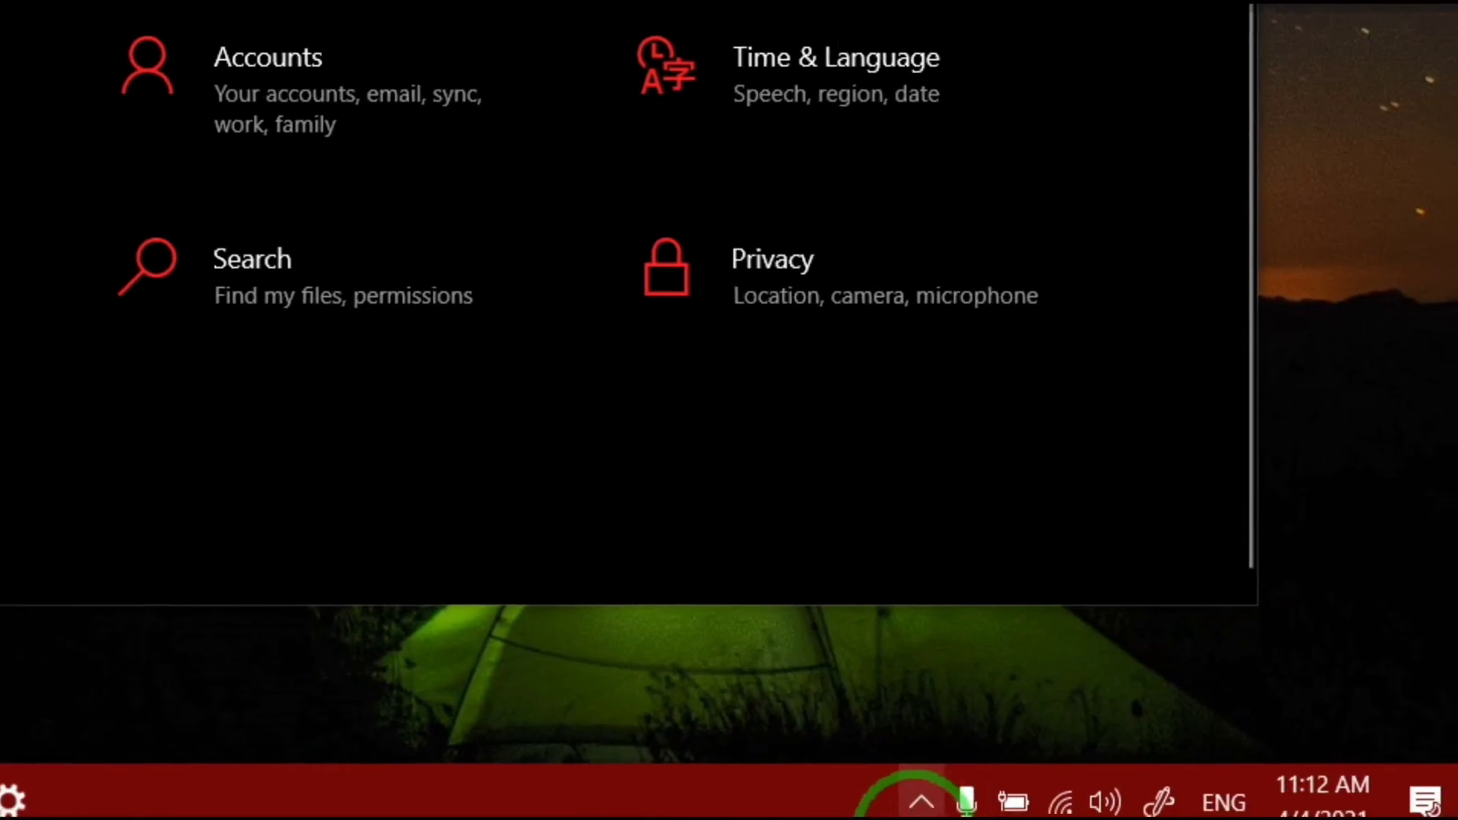
left_click(921, 802)
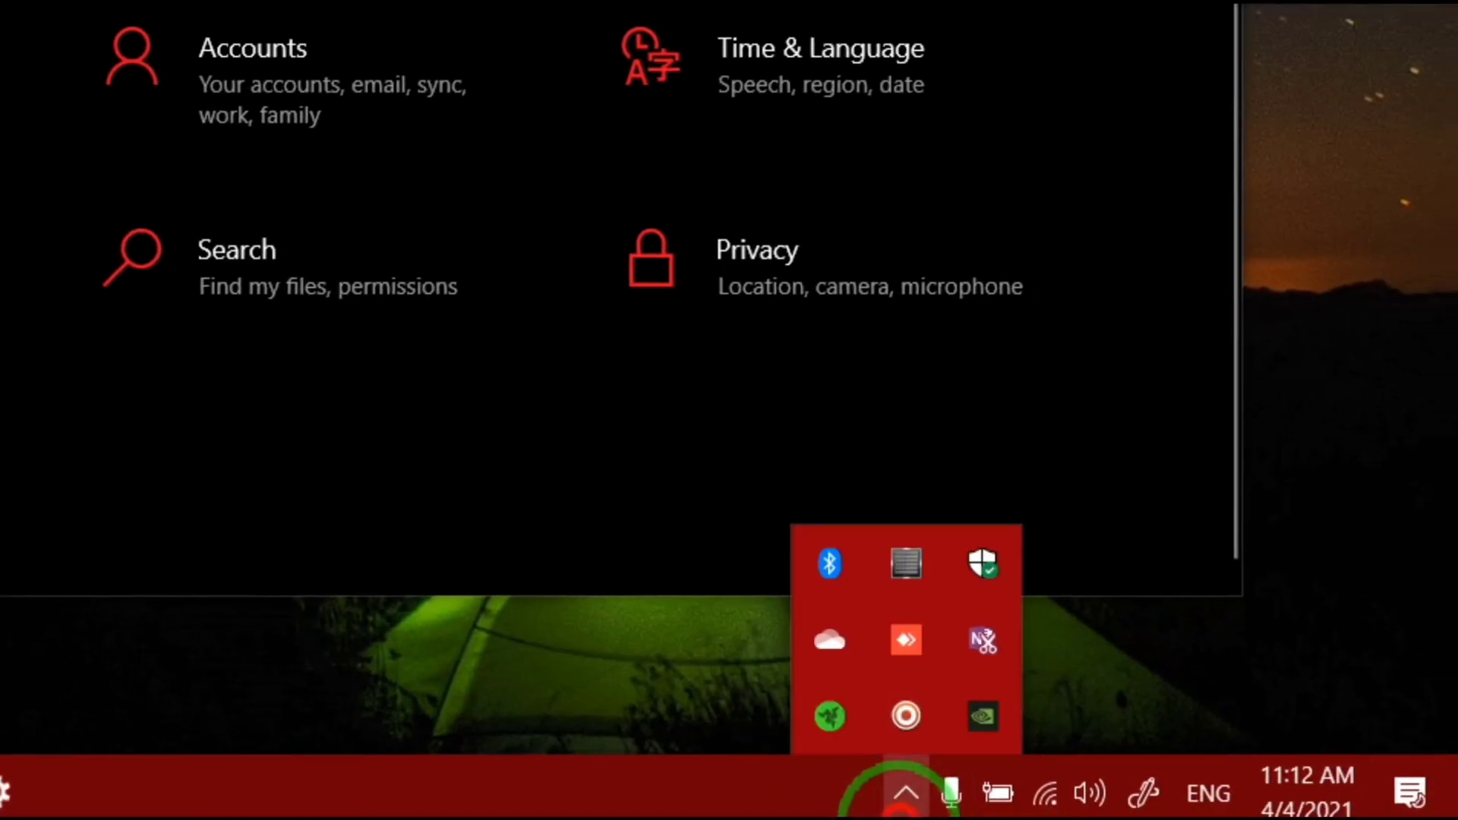
left_click(554, 394)
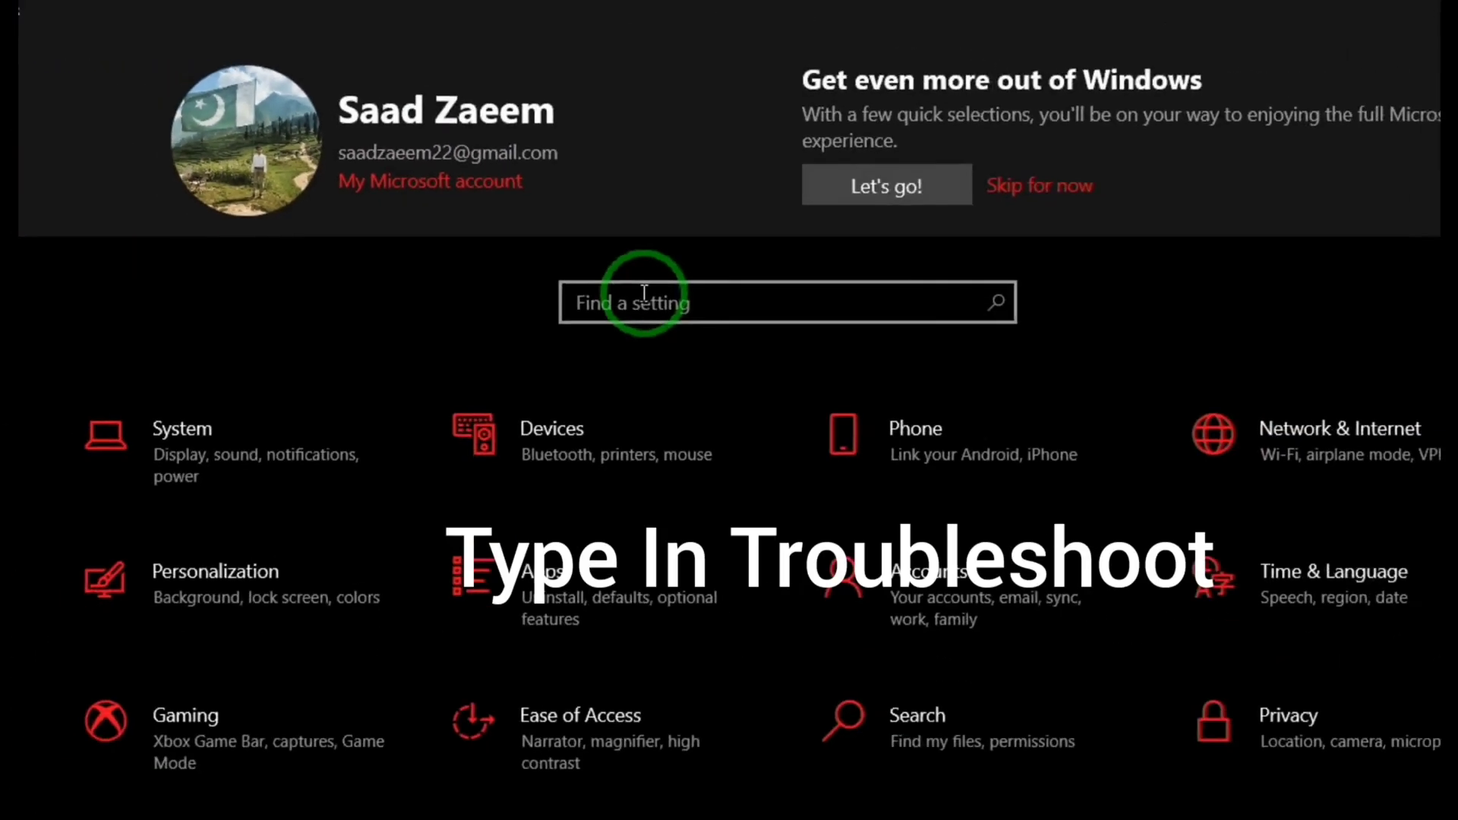
left_click(644, 296)
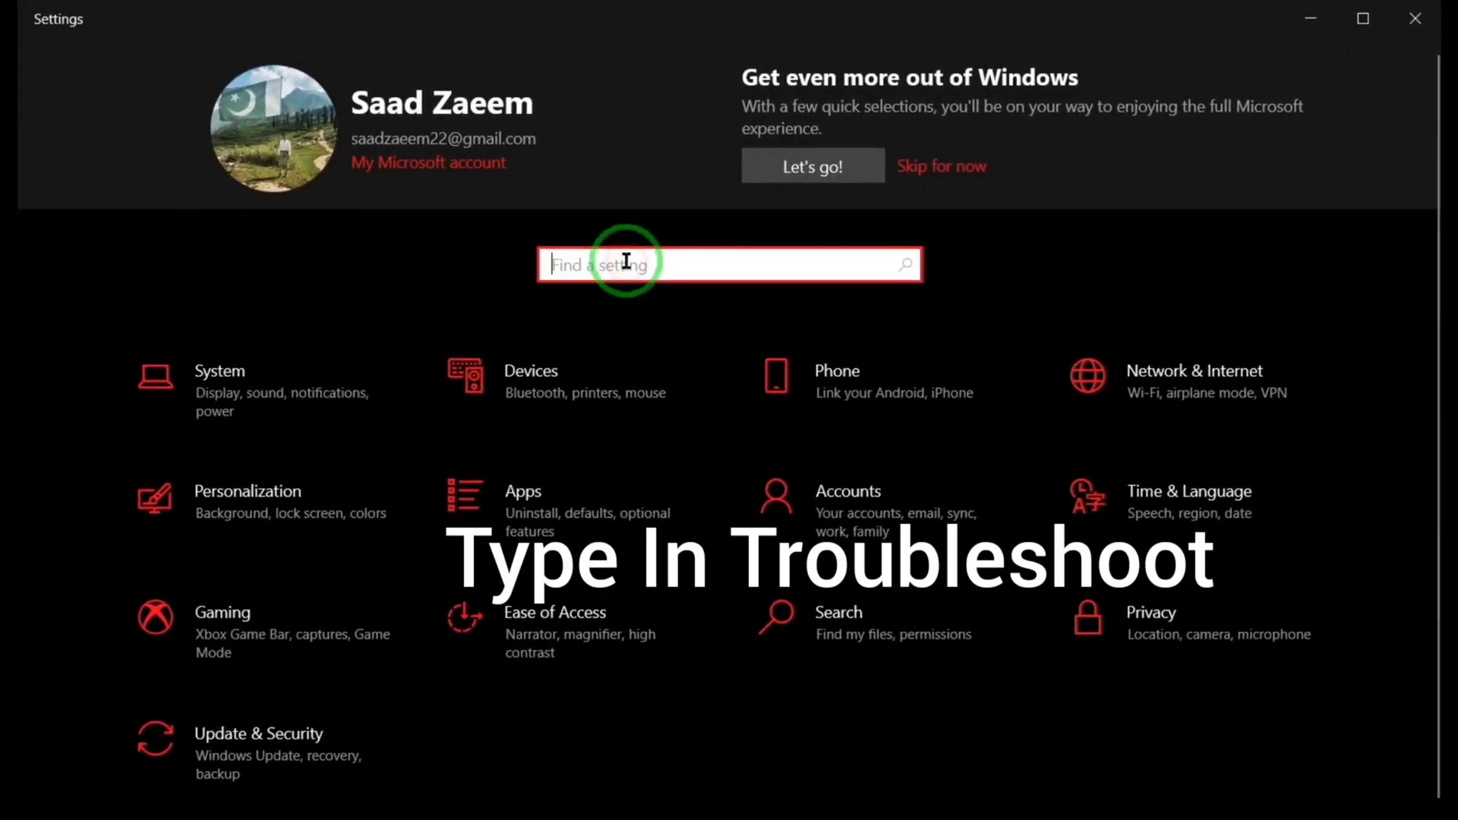
type("Wind")
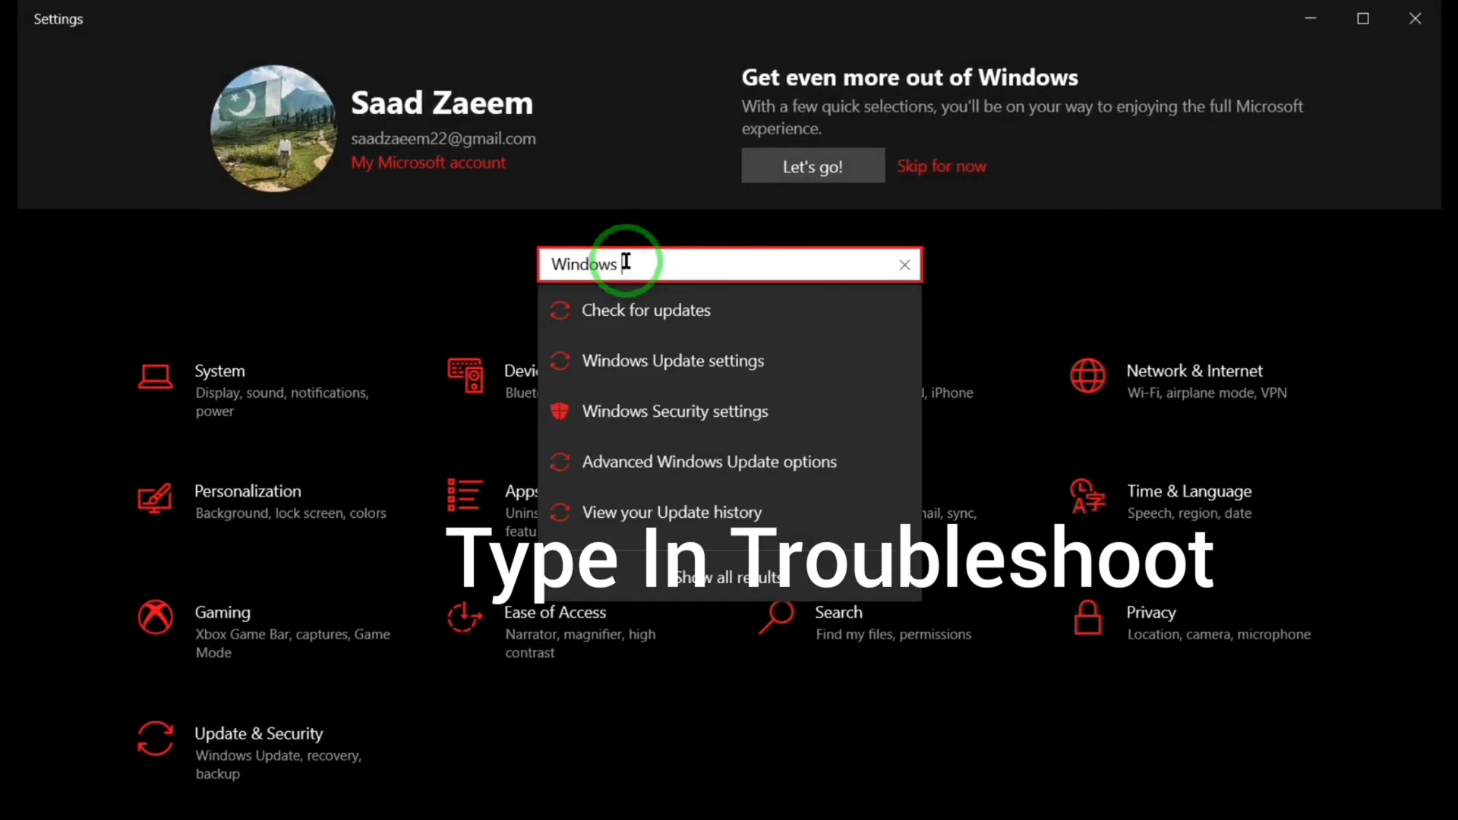
type("ows")
key("BackSpace")
key("BackSpace")
key("BackSpace")
key("BackSpace")
key("BackSpace")
key("BackSpace")
key("BackSpace")
key("BackSpace")
- Search the settings for "Troubles", open Troubleshoot settings and show the additional troubleshooters
type("Troubles")
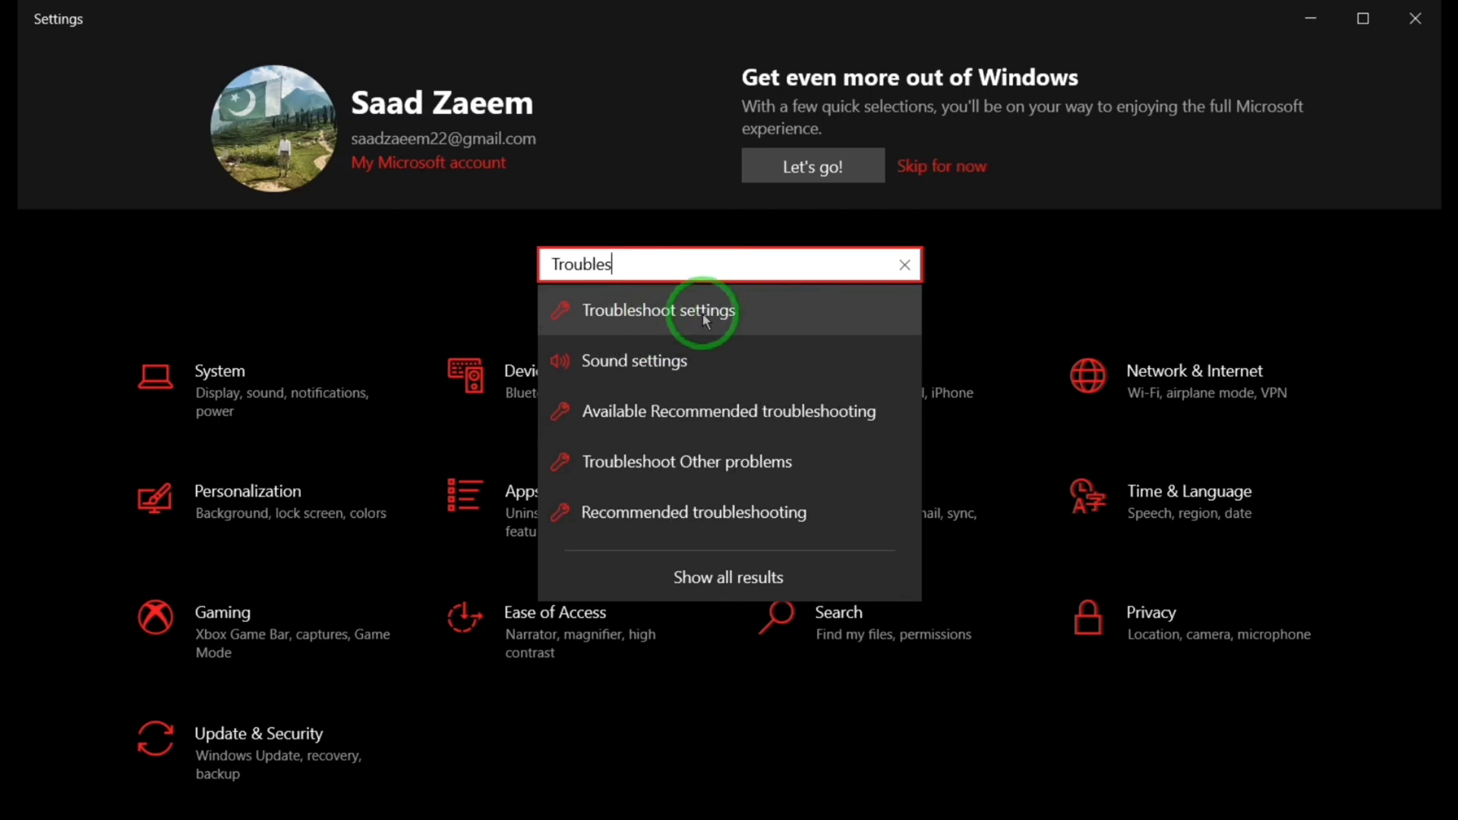
left_click(684, 310)
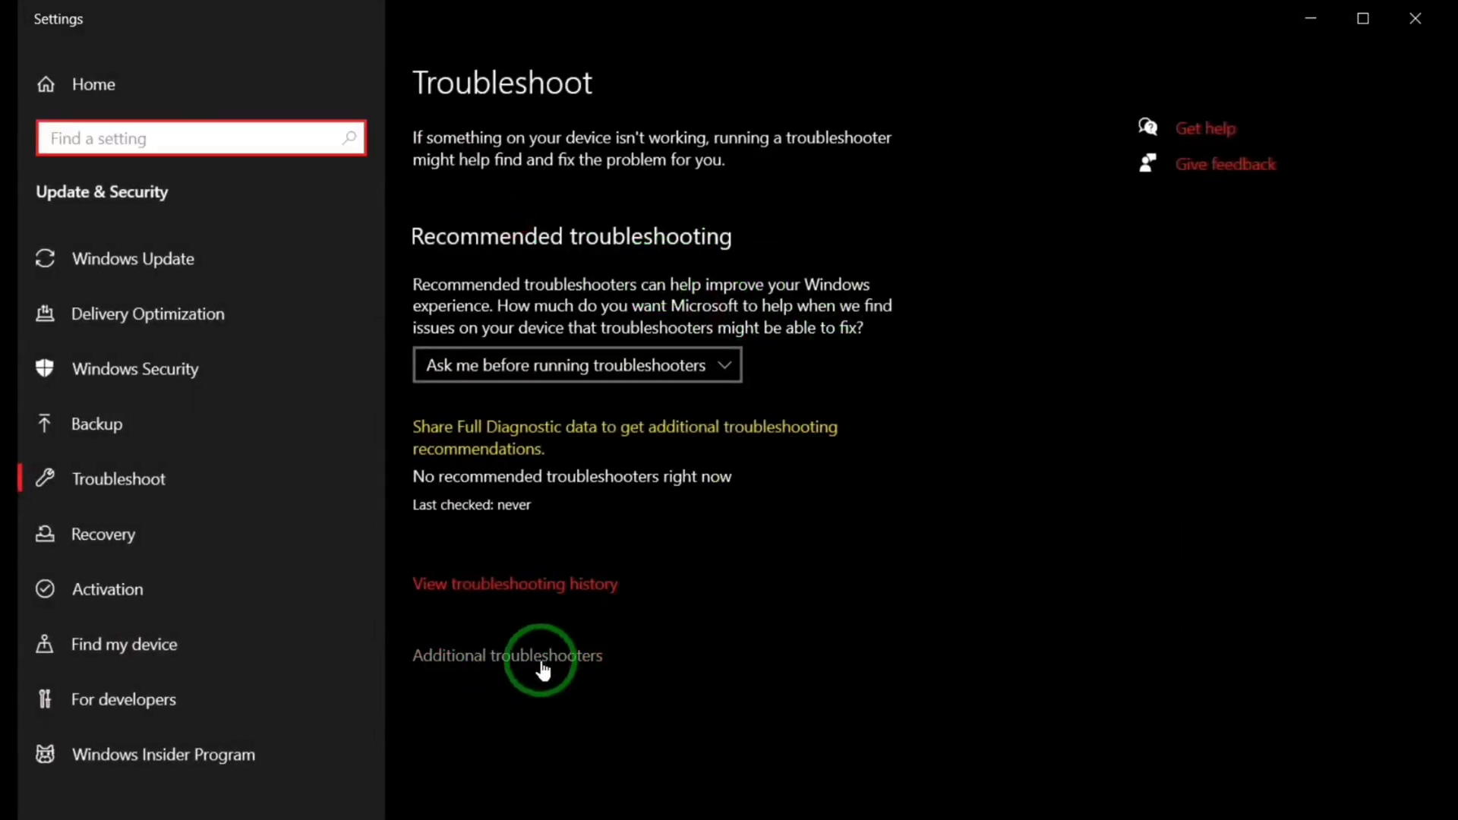
left_click(516, 659)
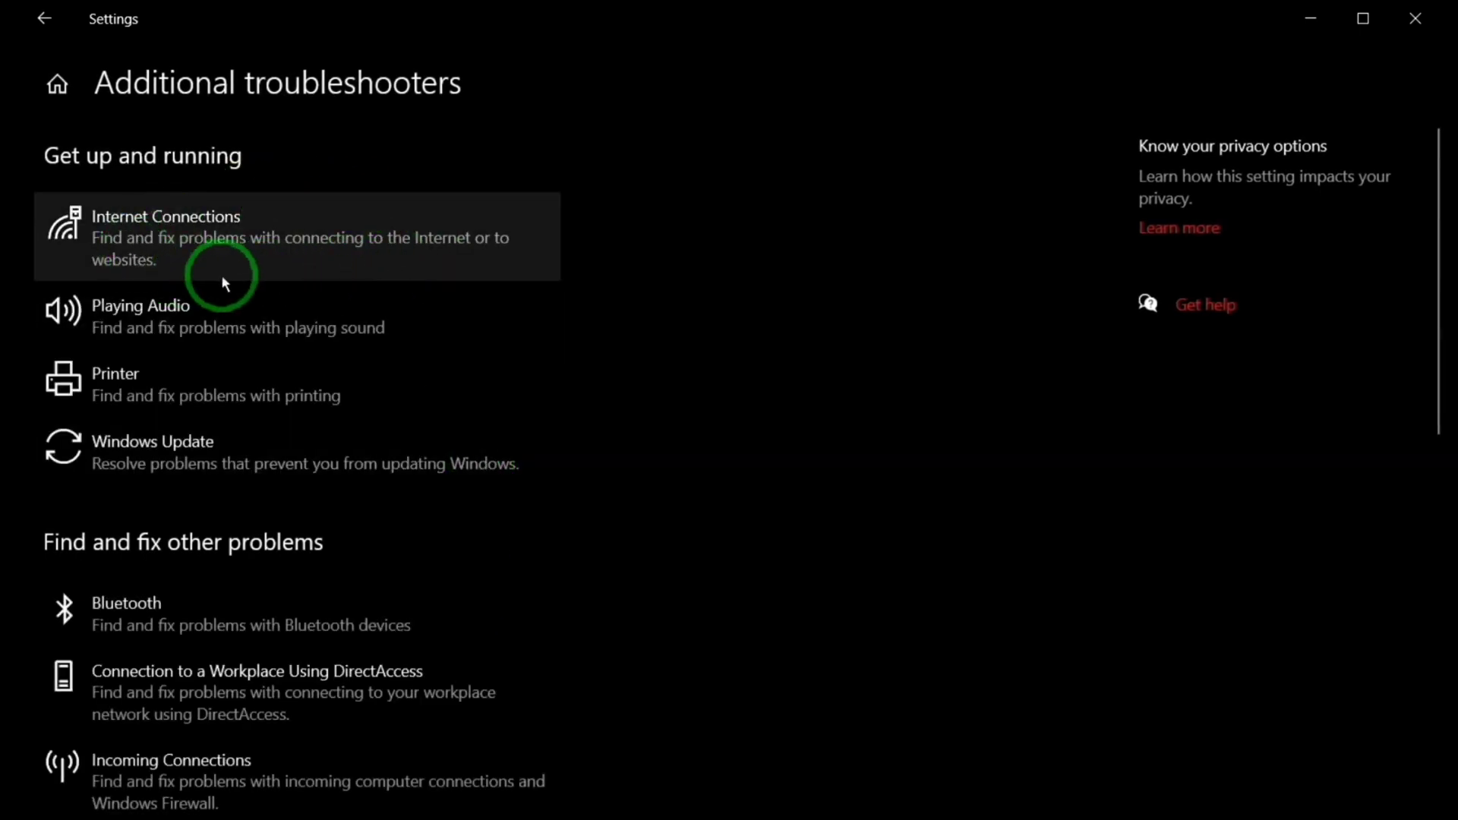
- Run the Internet Connections troubleshooter on the connection to the Internet and close the troubleshooter
left_click(363, 258)
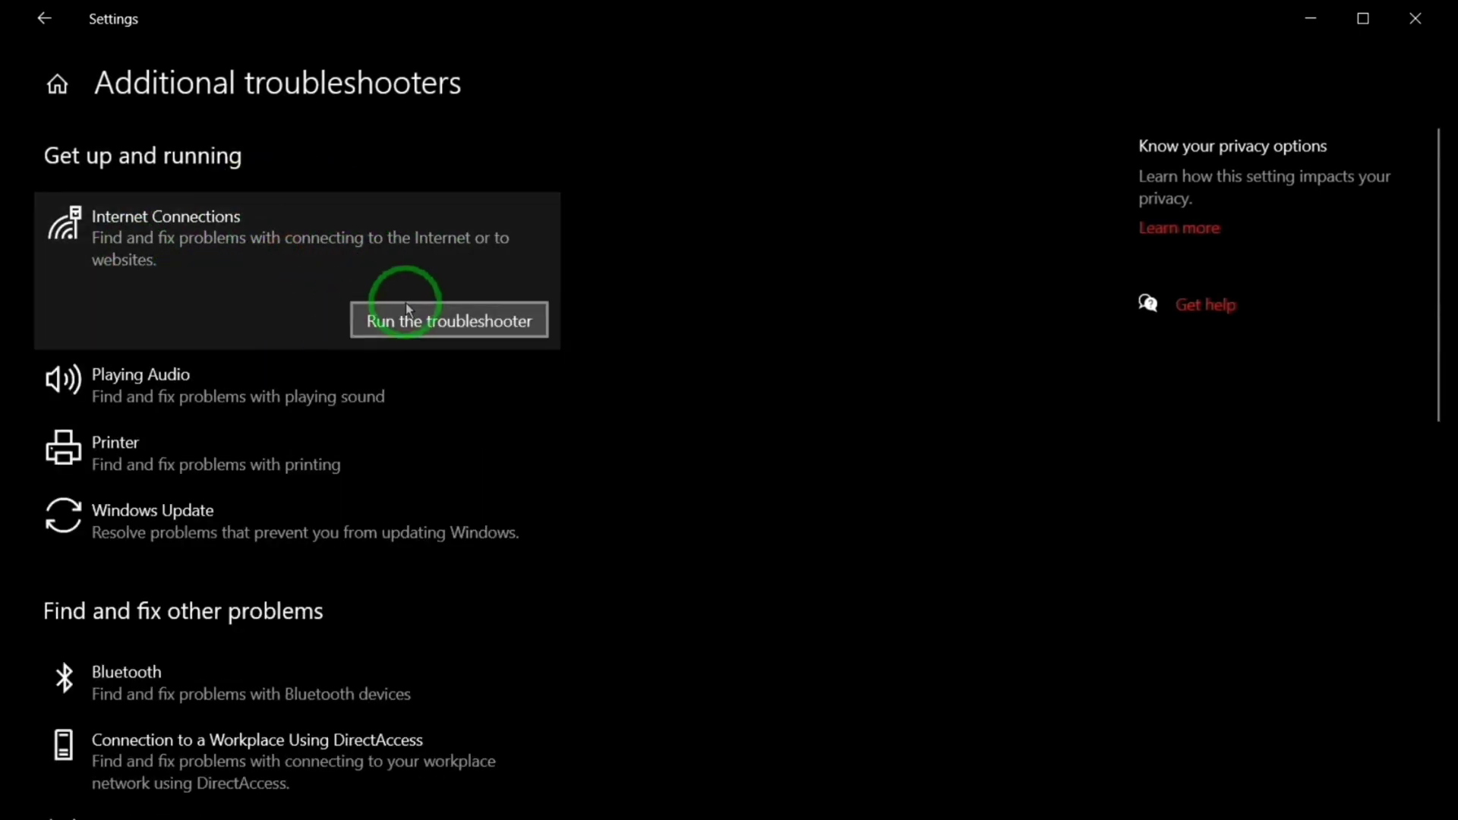
left_click(448, 328)
left_click_drag(456, 261, 836, 95)
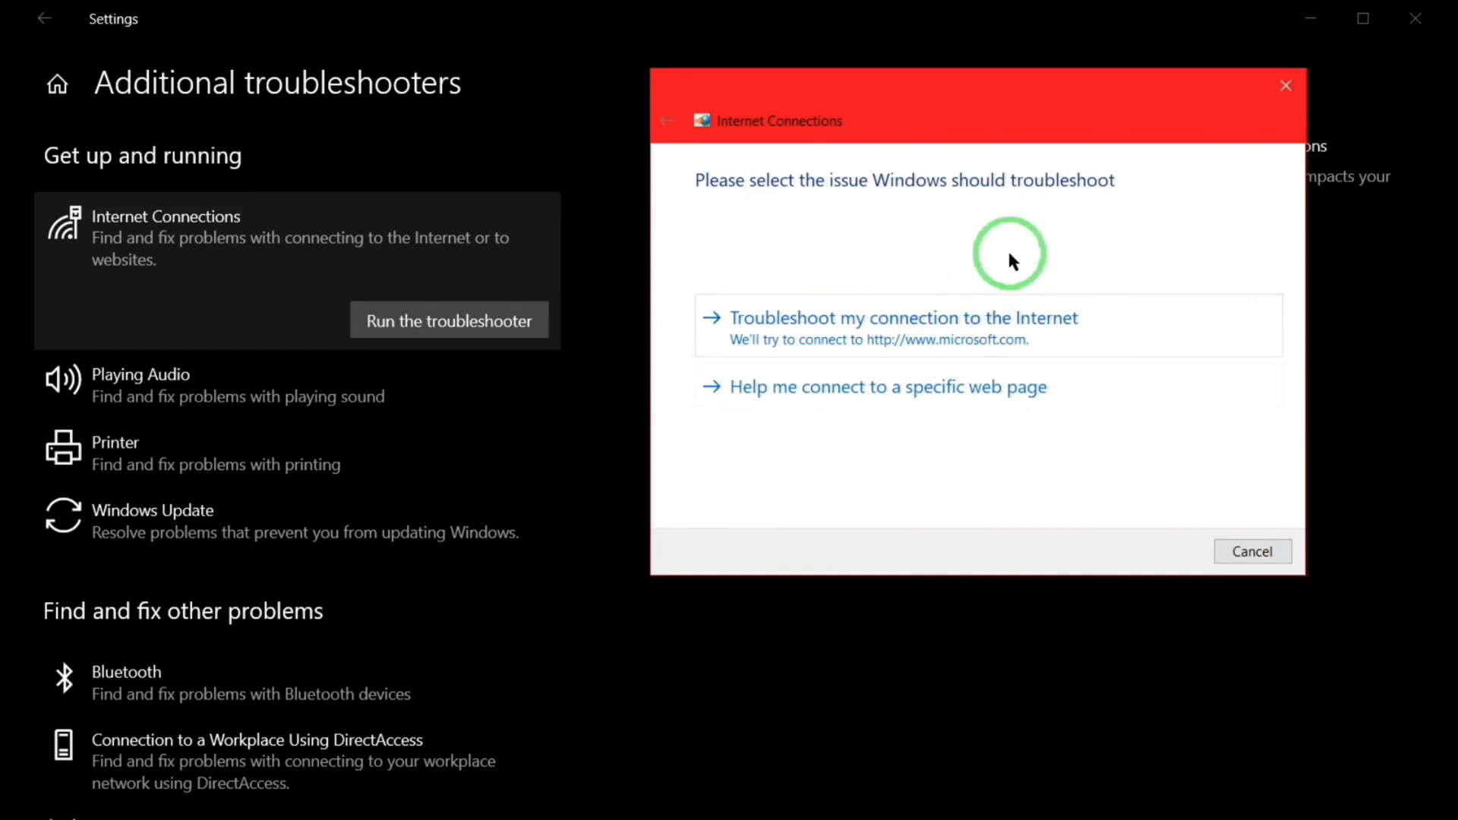
left_click(925, 318)
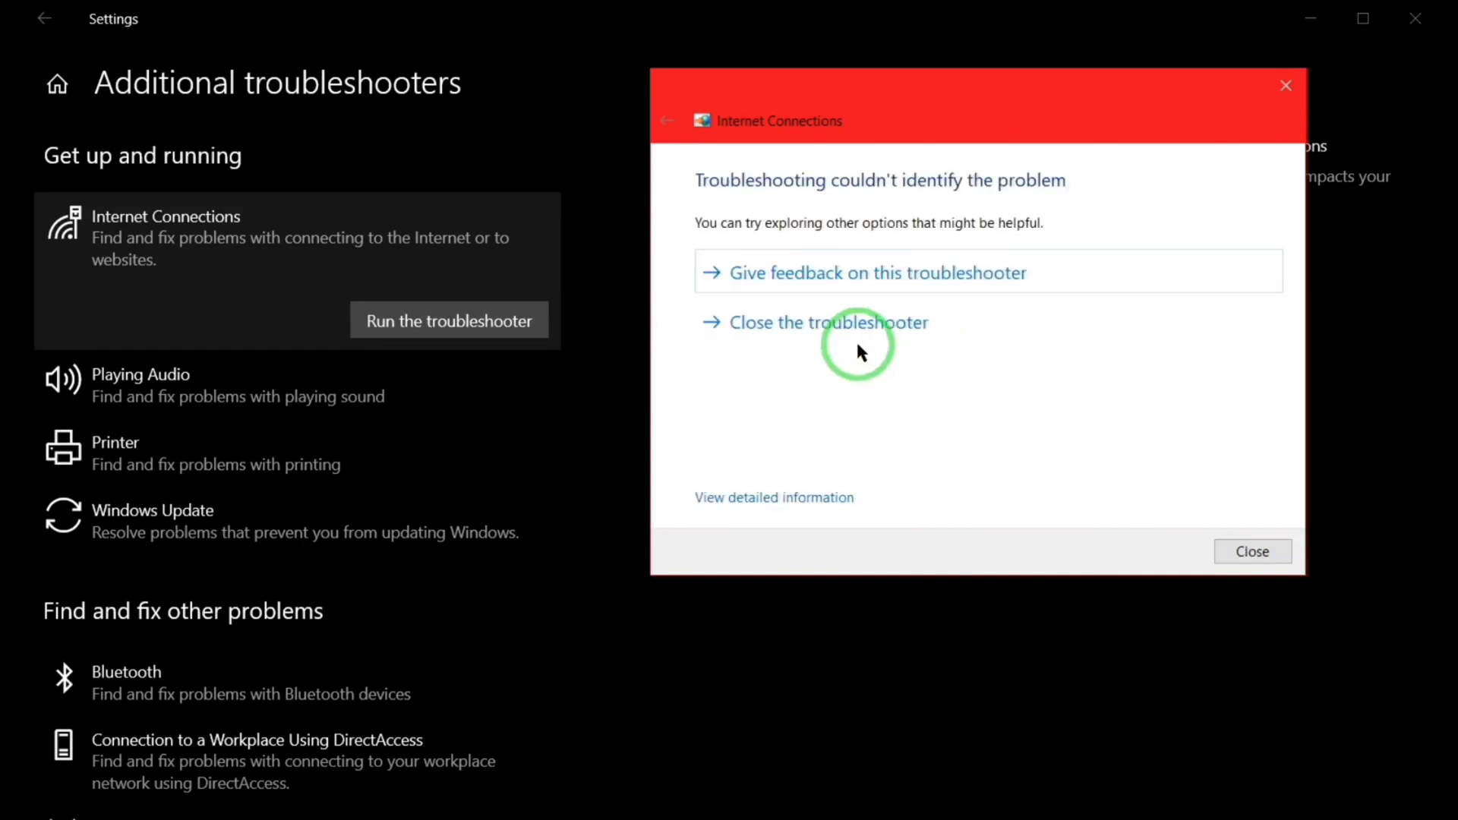
left_click(729, 325)
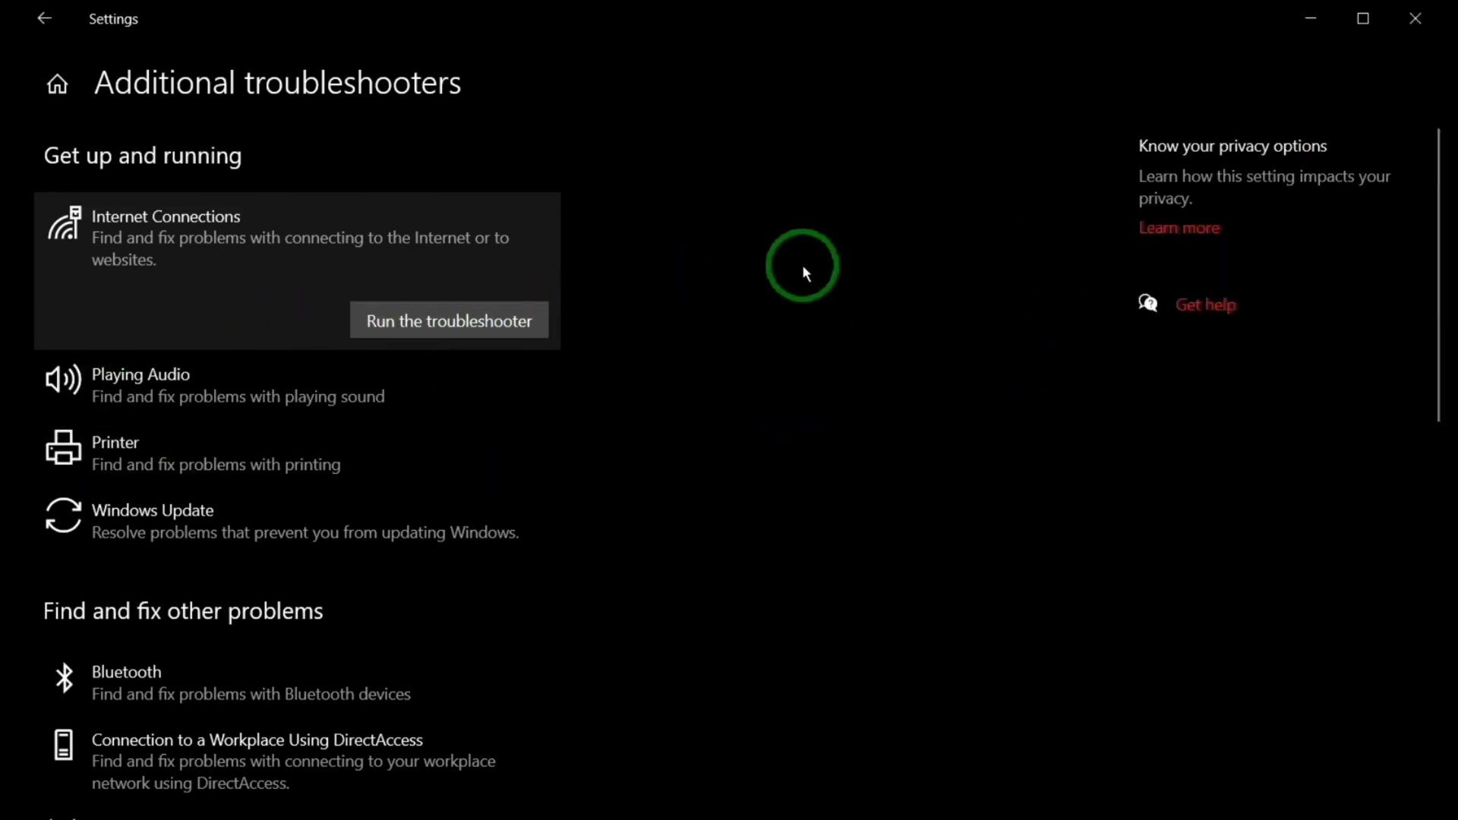
- Run the Playing Audio troubleshooter, choose to open Audio Enhancements and close the troubleshooter
left_click(363, 410)
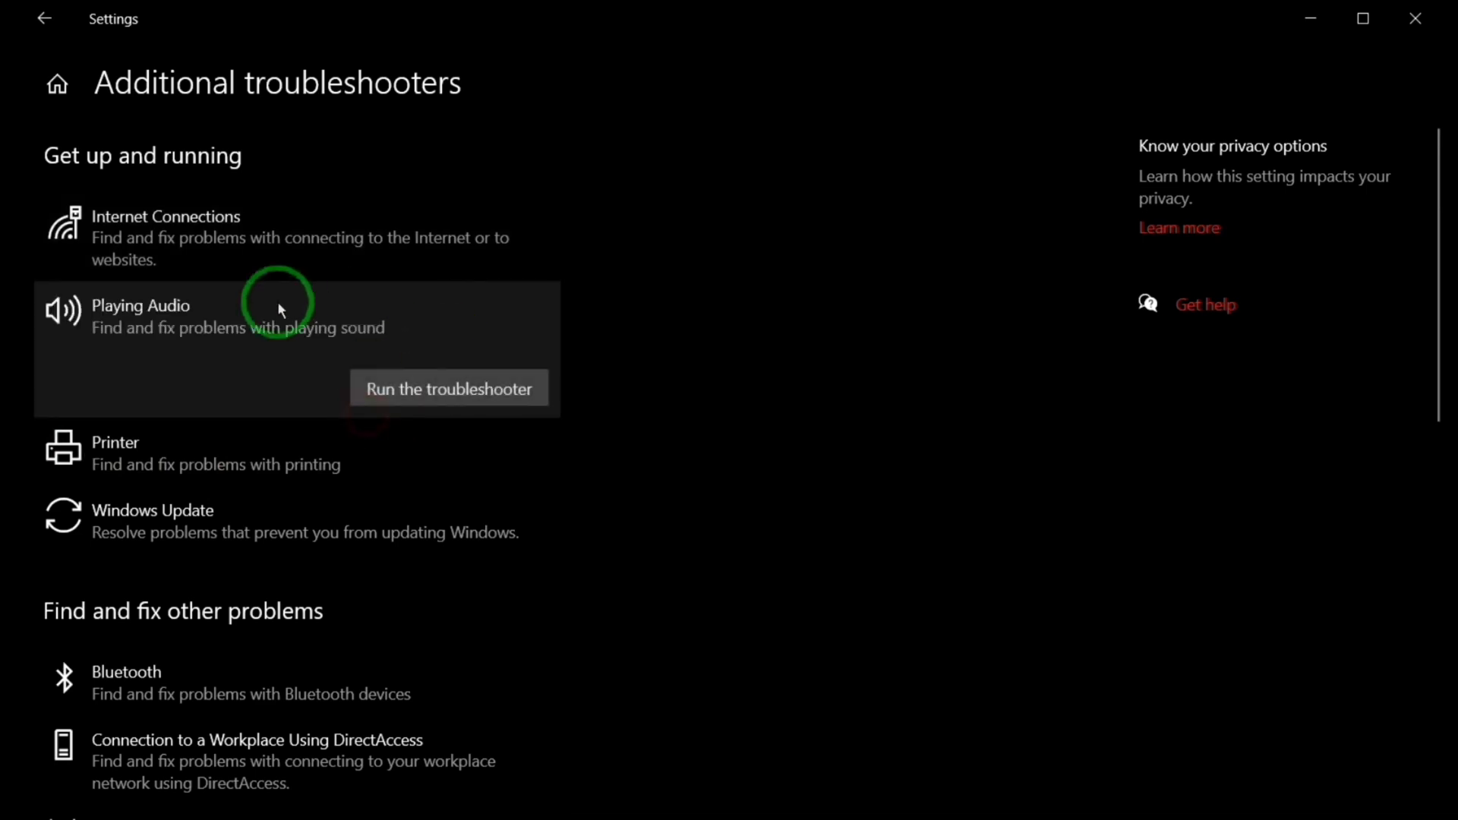
left_click(406, 384)
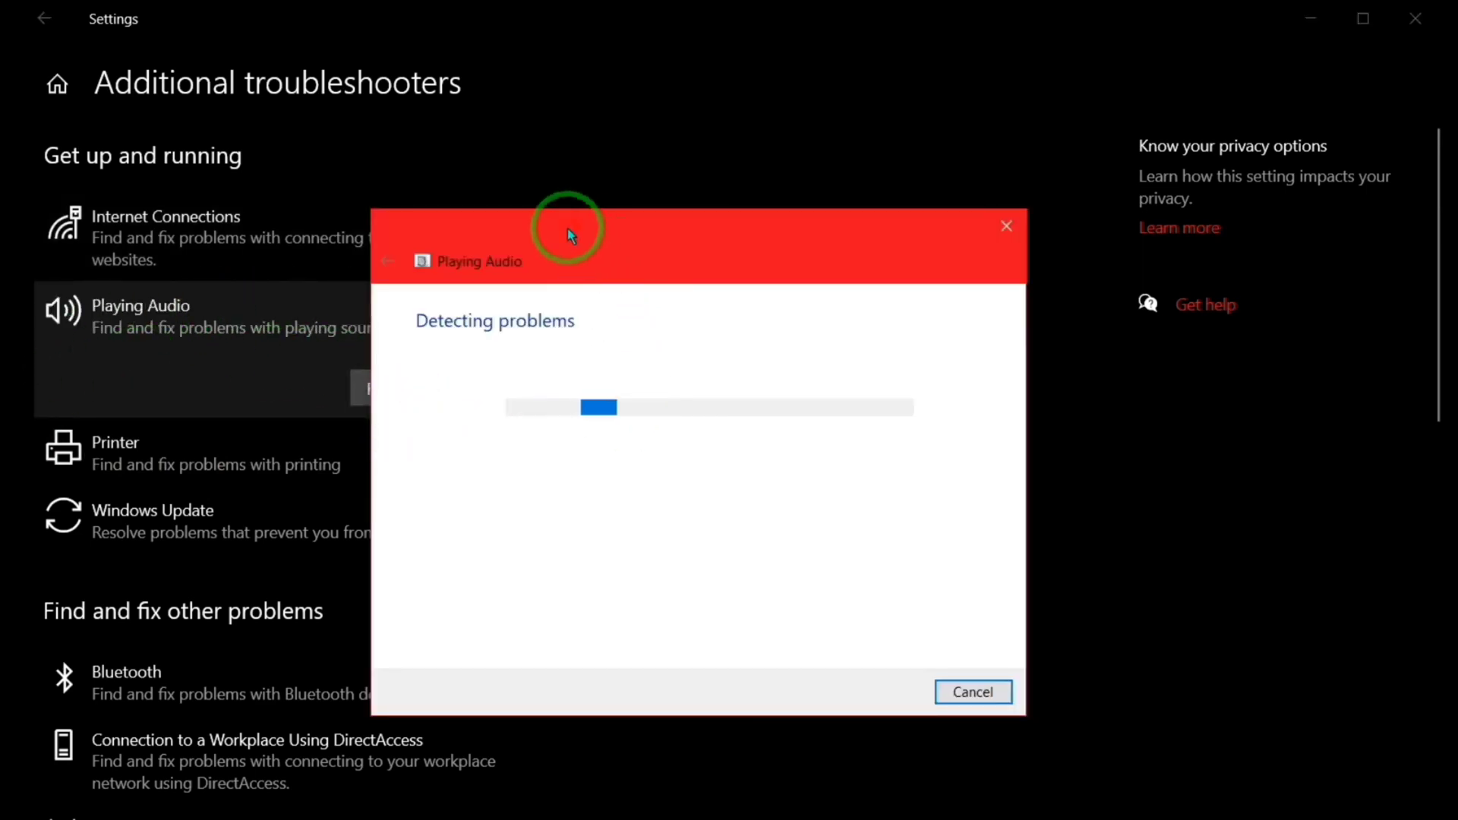
left_click_drag(566, 219, 907, 80)
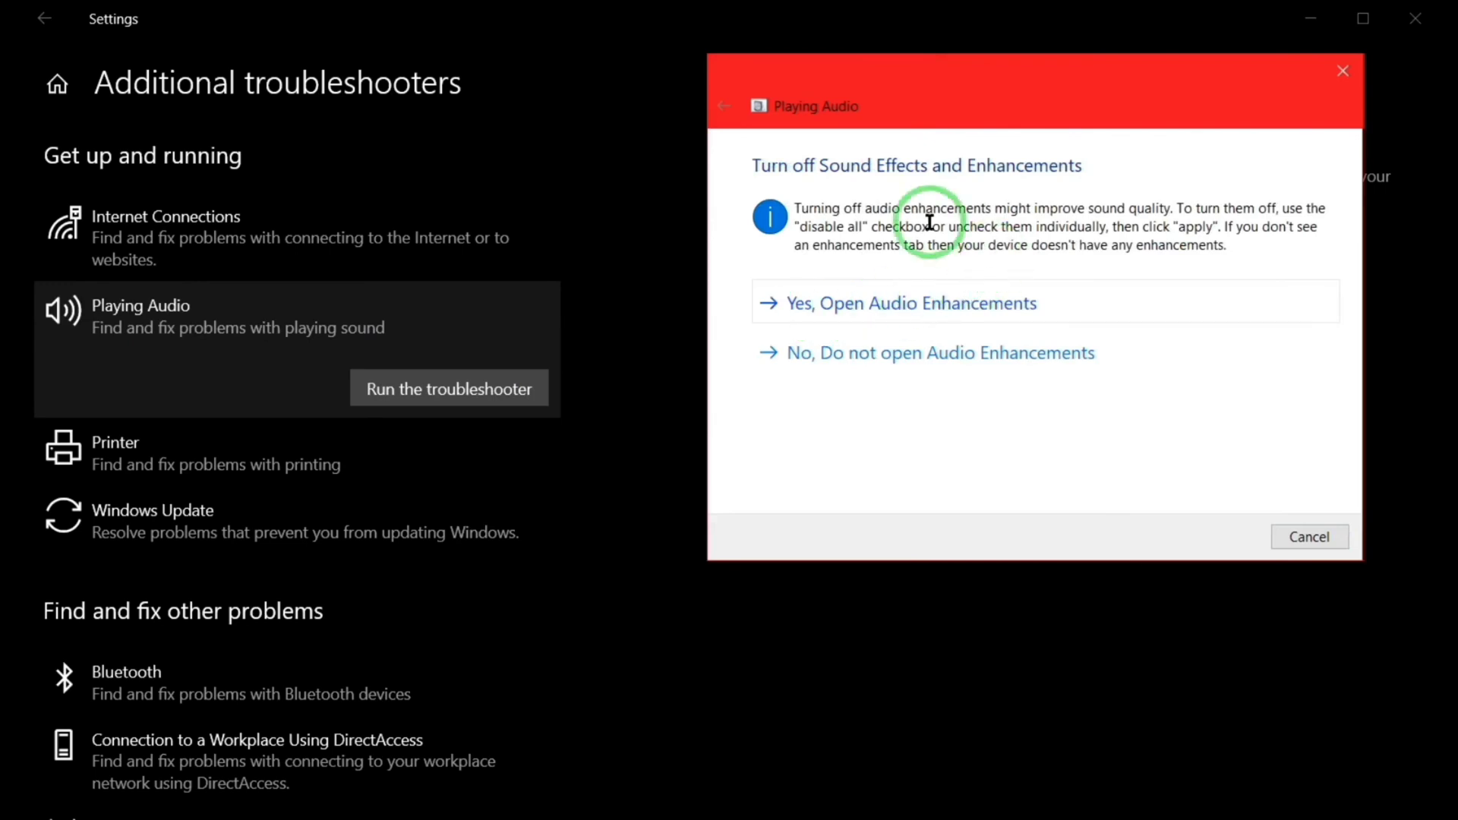
left_click(902, 308)
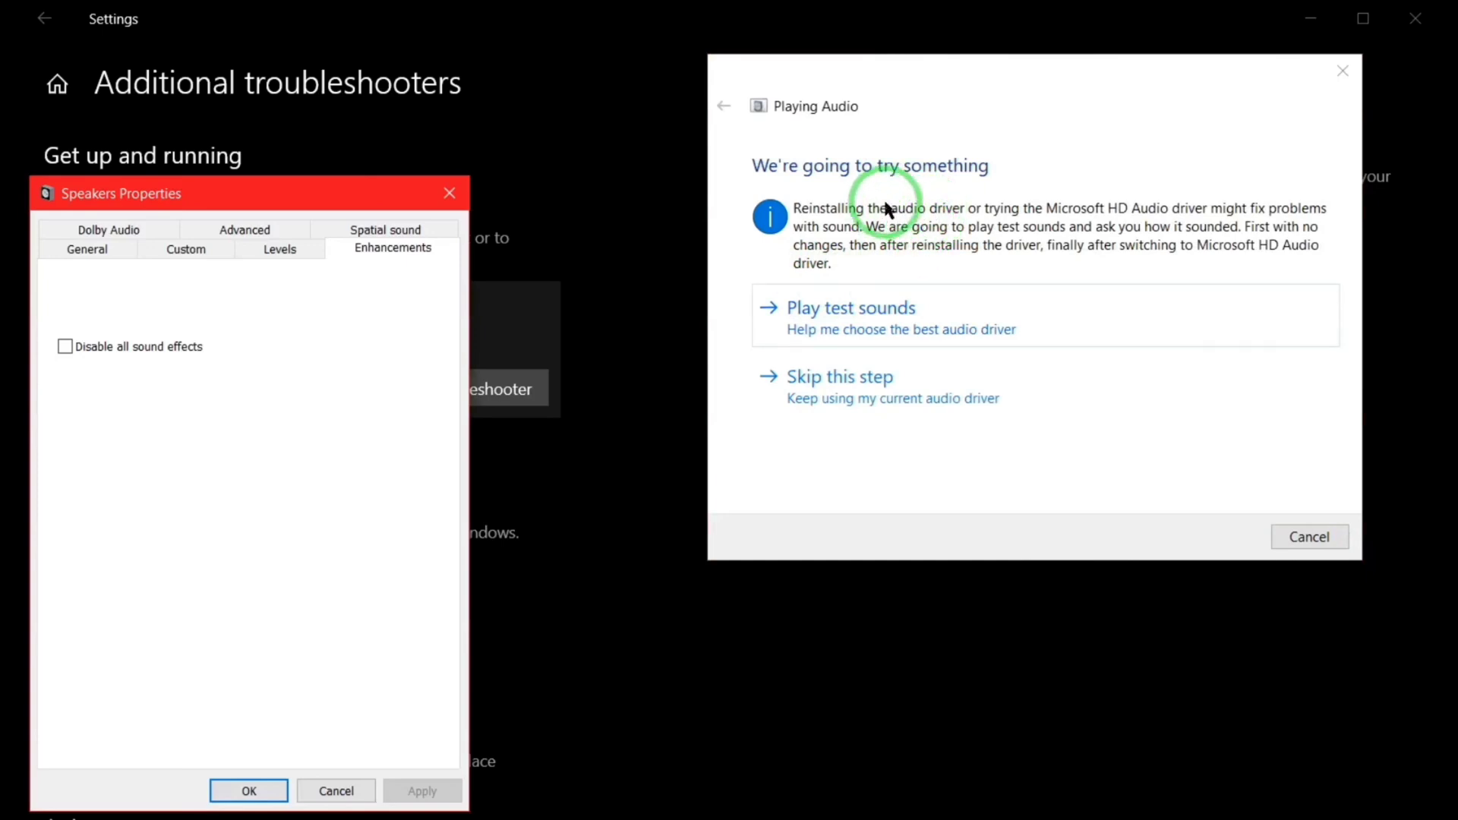
left_click_drag(872, 71, 769, 124)
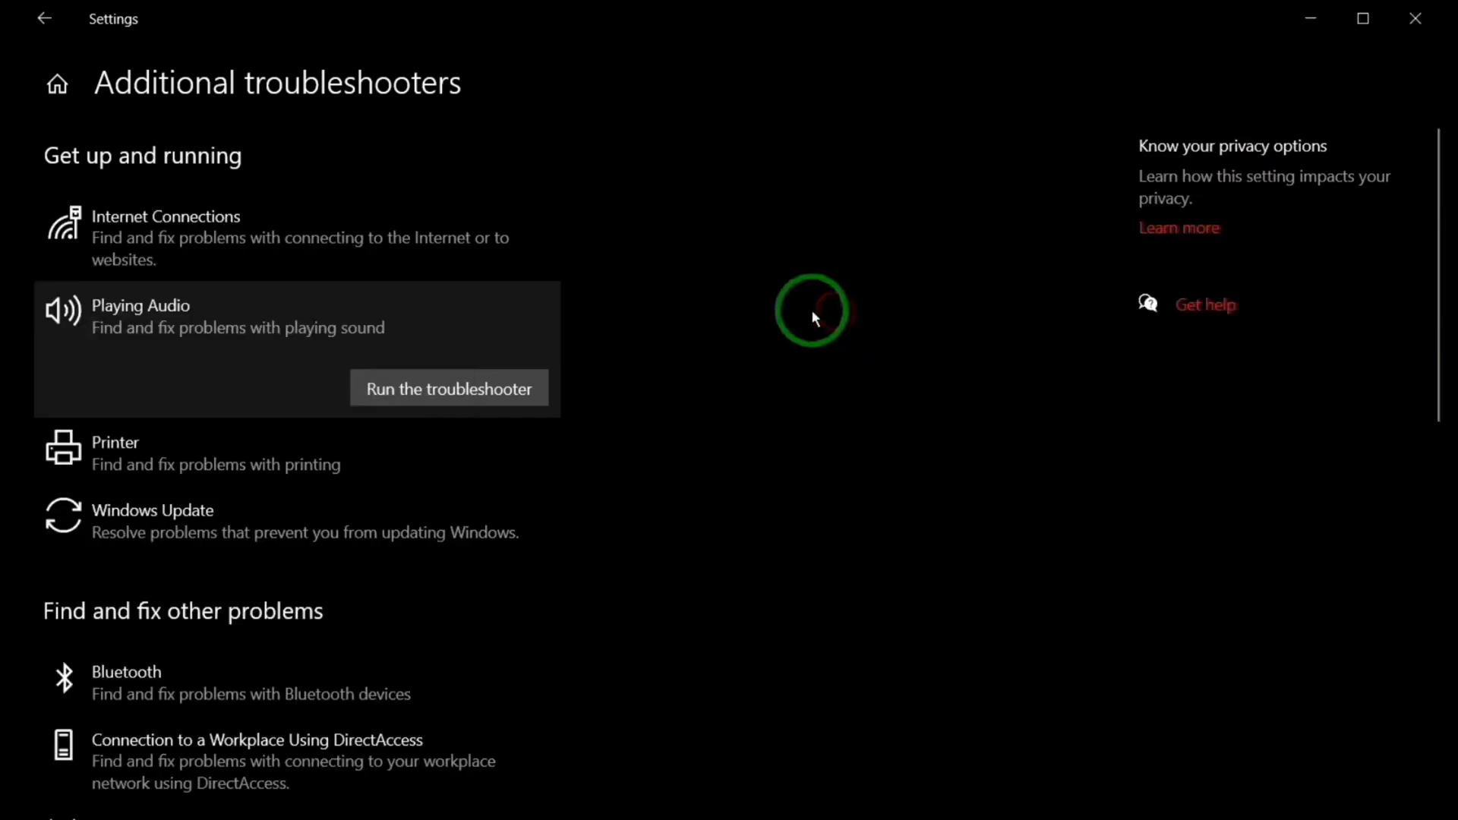
- Start the Windows Update troubleshooter, close it during problem detection and close Settings
left_click(303, 534)
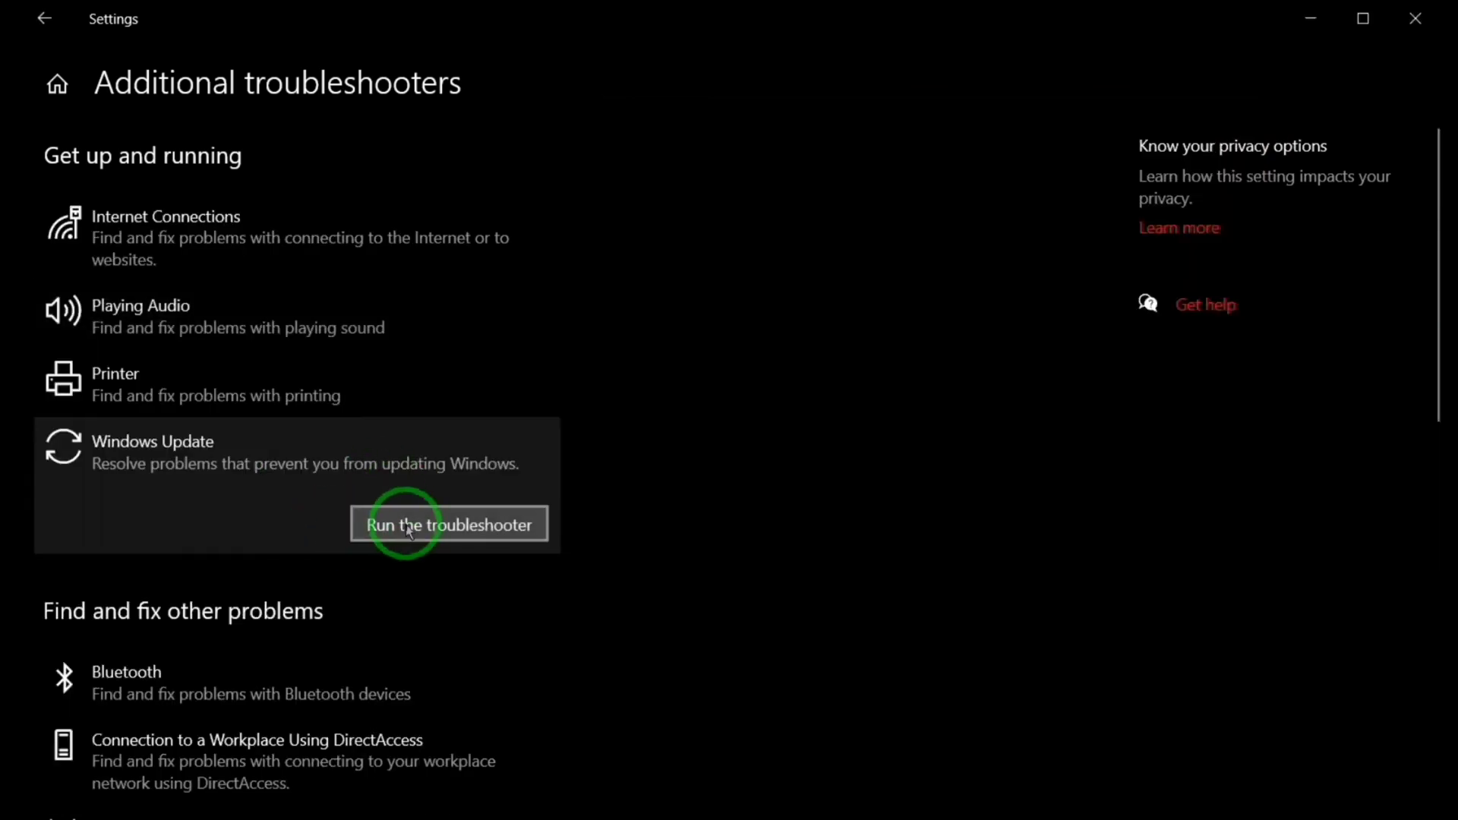
left_click(408, 527)
left_click_drag(829, 215, 984, 92)
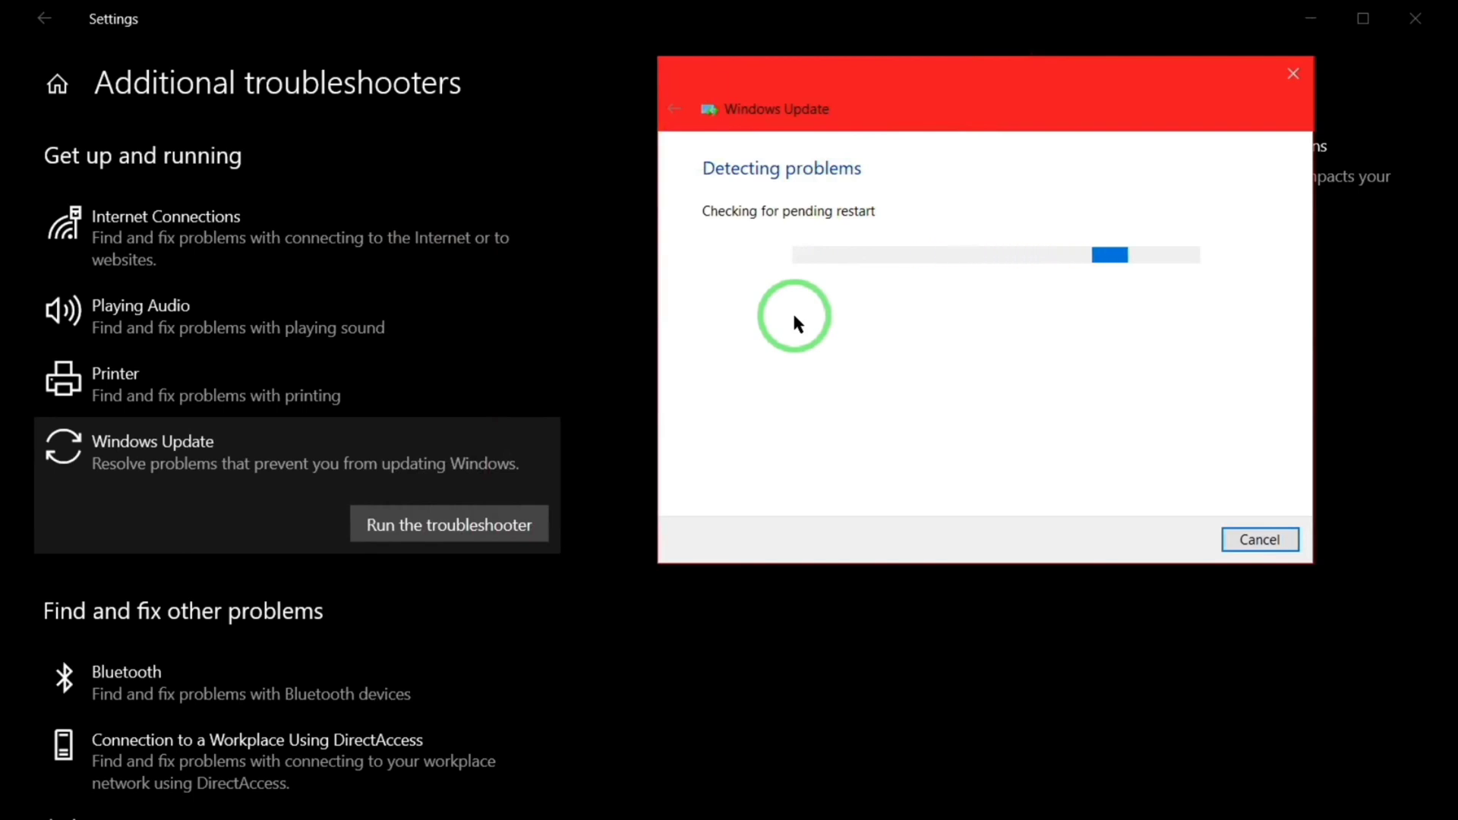
left_click(1378, 26)
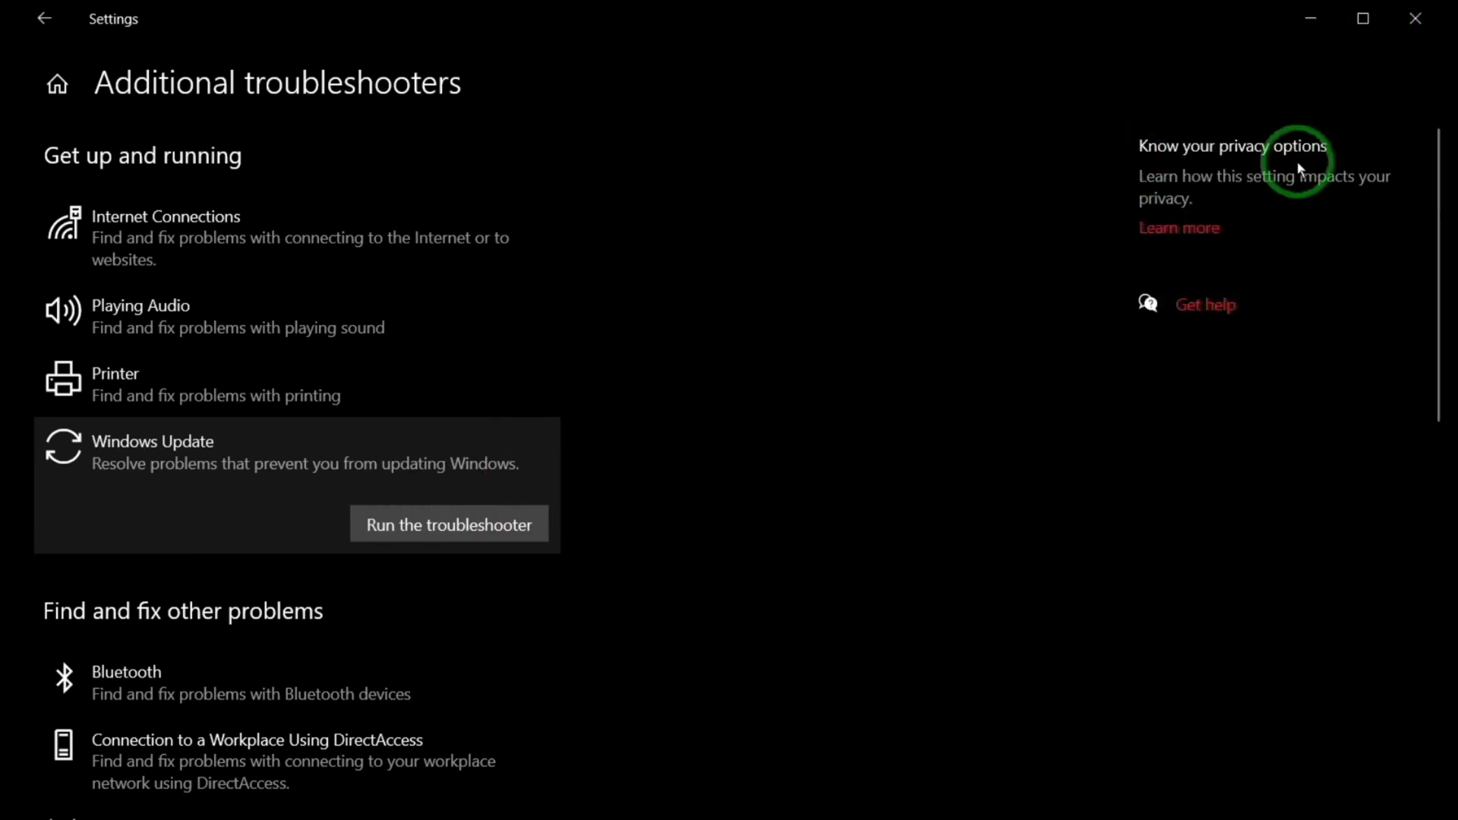
left_click(1417, 18)
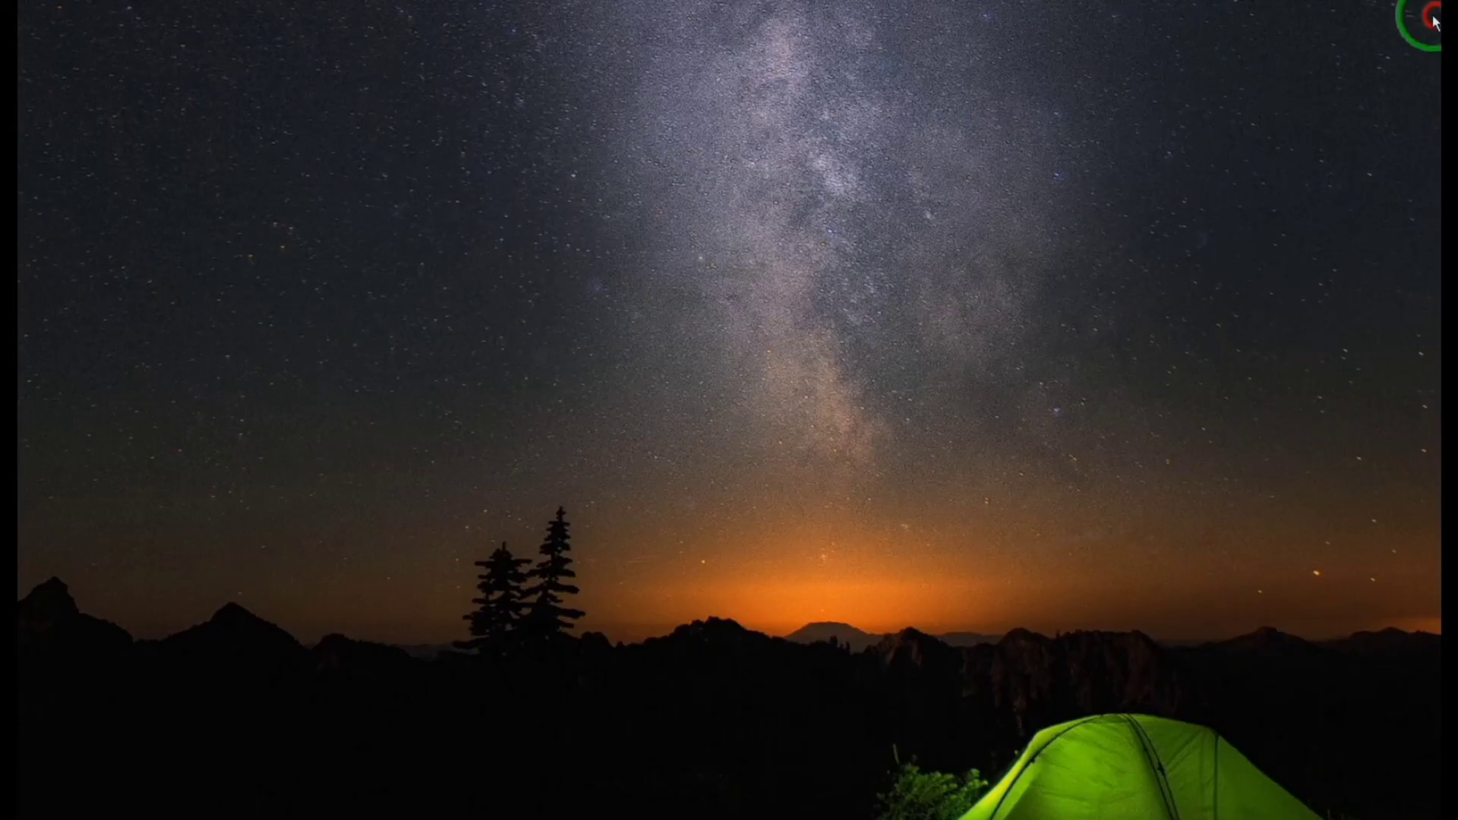